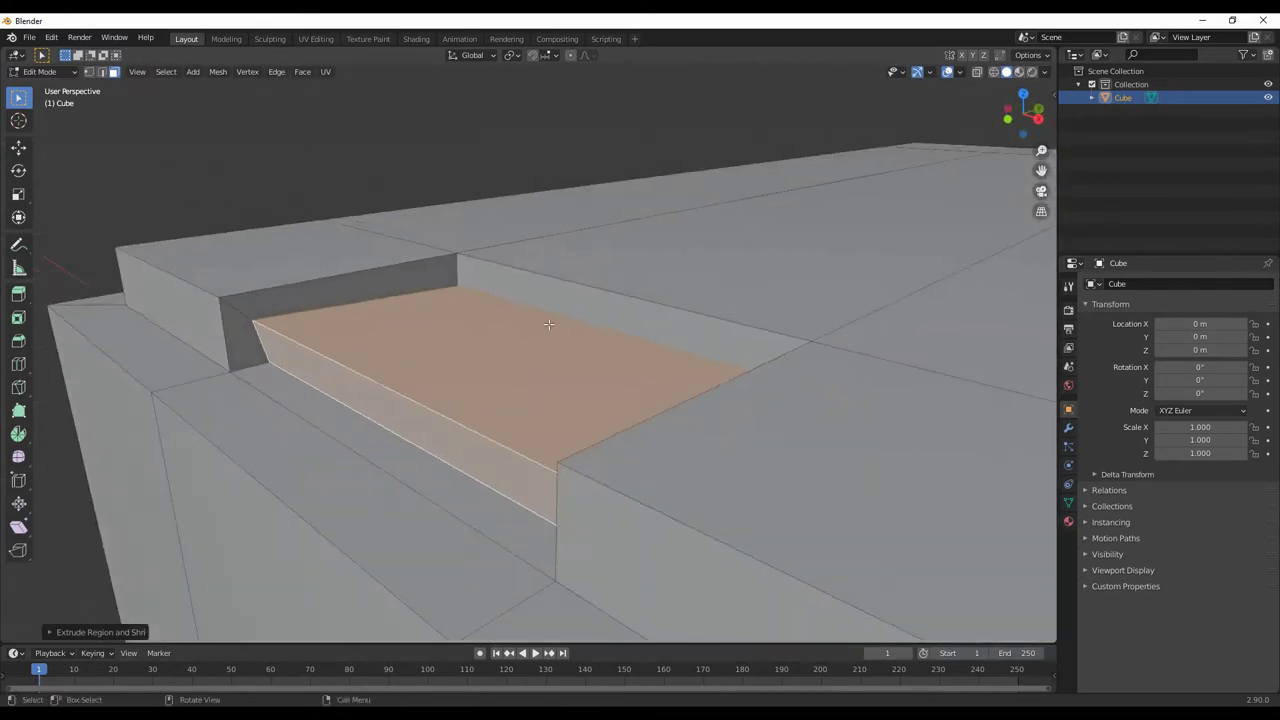
Switch to face select mode and orbit to a front-top view of the box.
scroll(366, 203, down, 5)
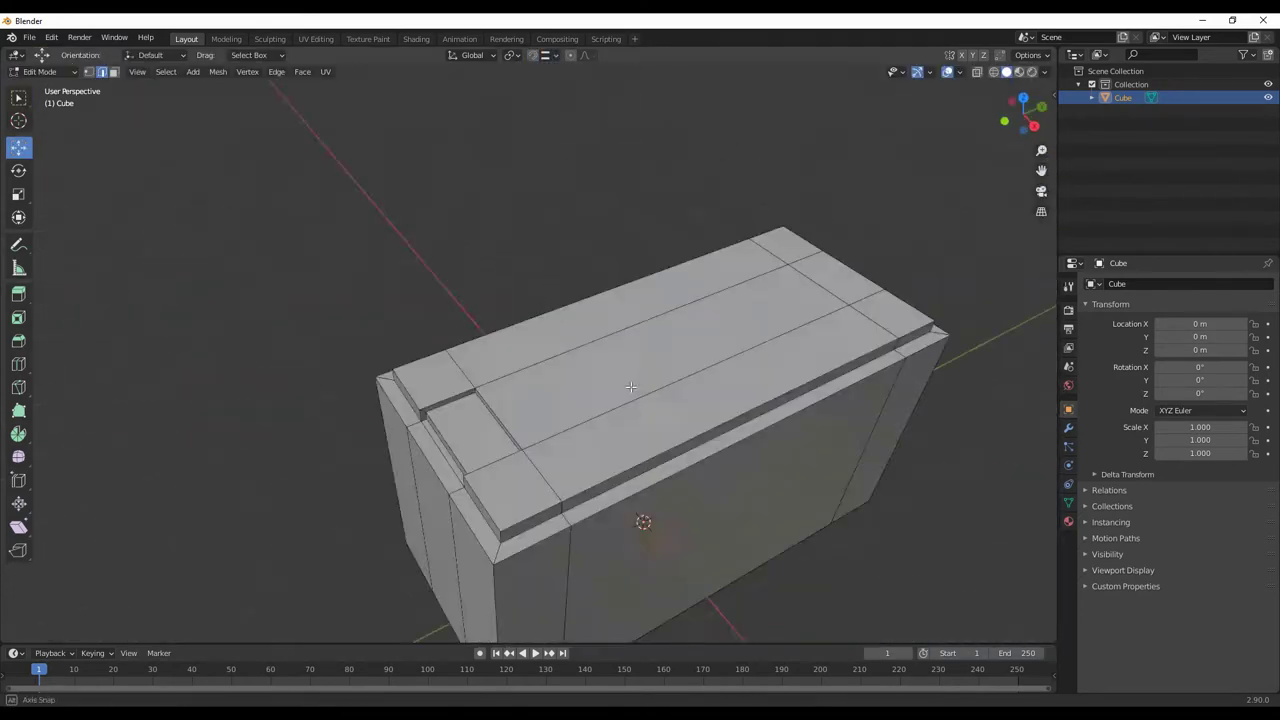
middle_drag(600, 400, 637, 375)
key(3)
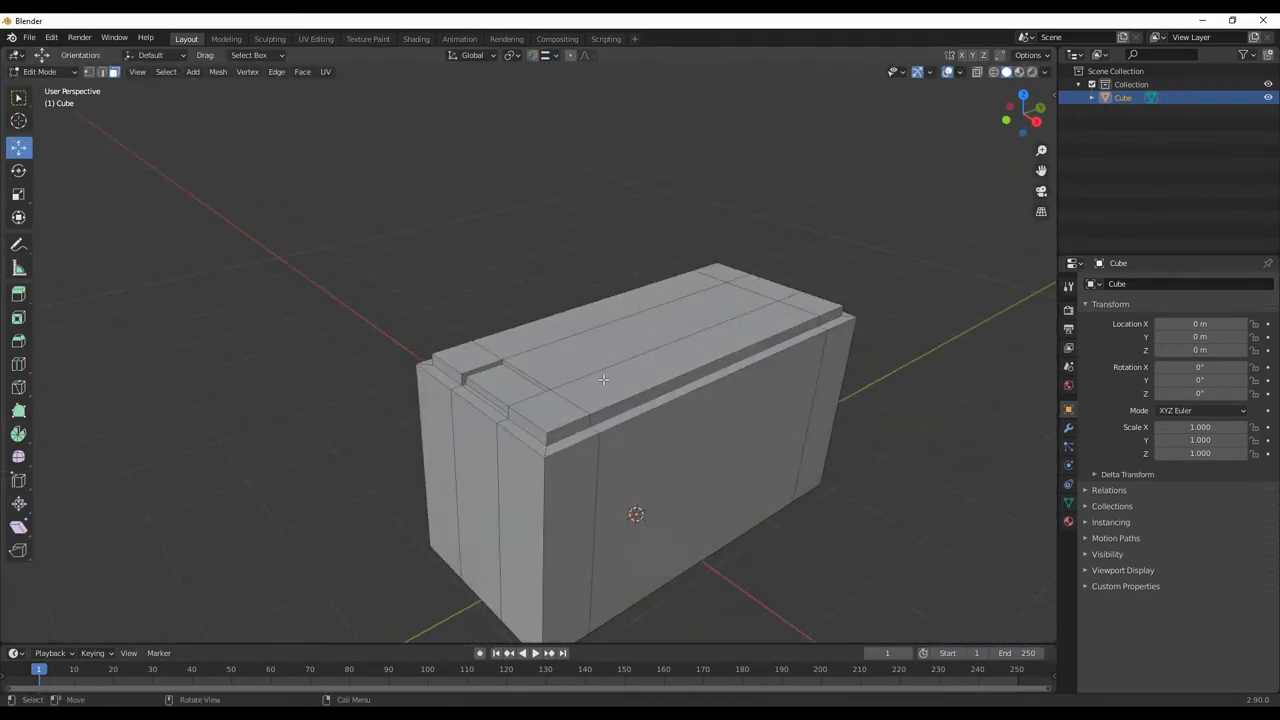
mouse_move(634, 514)
middle_down()
mouse_move(608, 400)
mouse_move(592, 431)
mouse_move(757, 536)
mouse_move(600, 440)
middle_up()
Add a Y-axis Mirror modifier and begin a loop cut around the box sides.
click(1068, 427)
click(1180, 284)
click(1000, 426)
key(Tab)
key(ctrl+r)
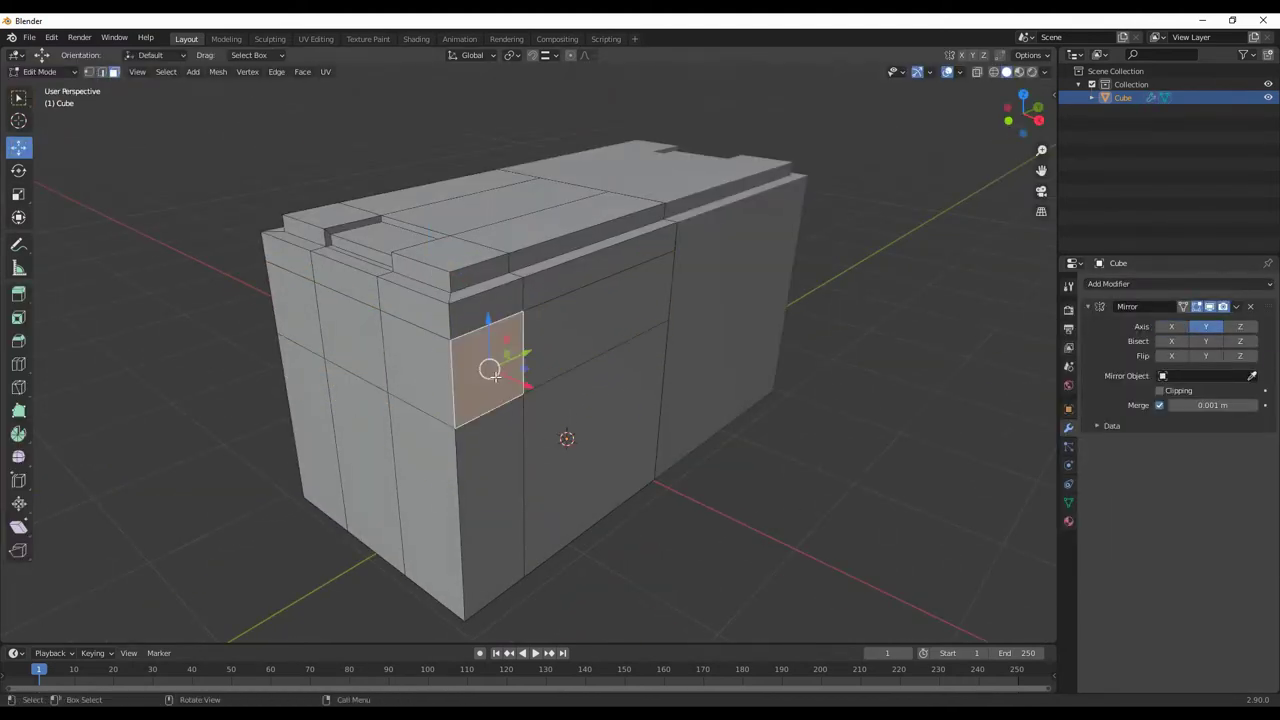
Fatten the upper face band outward into an overhanging lip.
alt+click(490, 372)
middle_drag(490, 372, 634, 446)
key(alt+s)
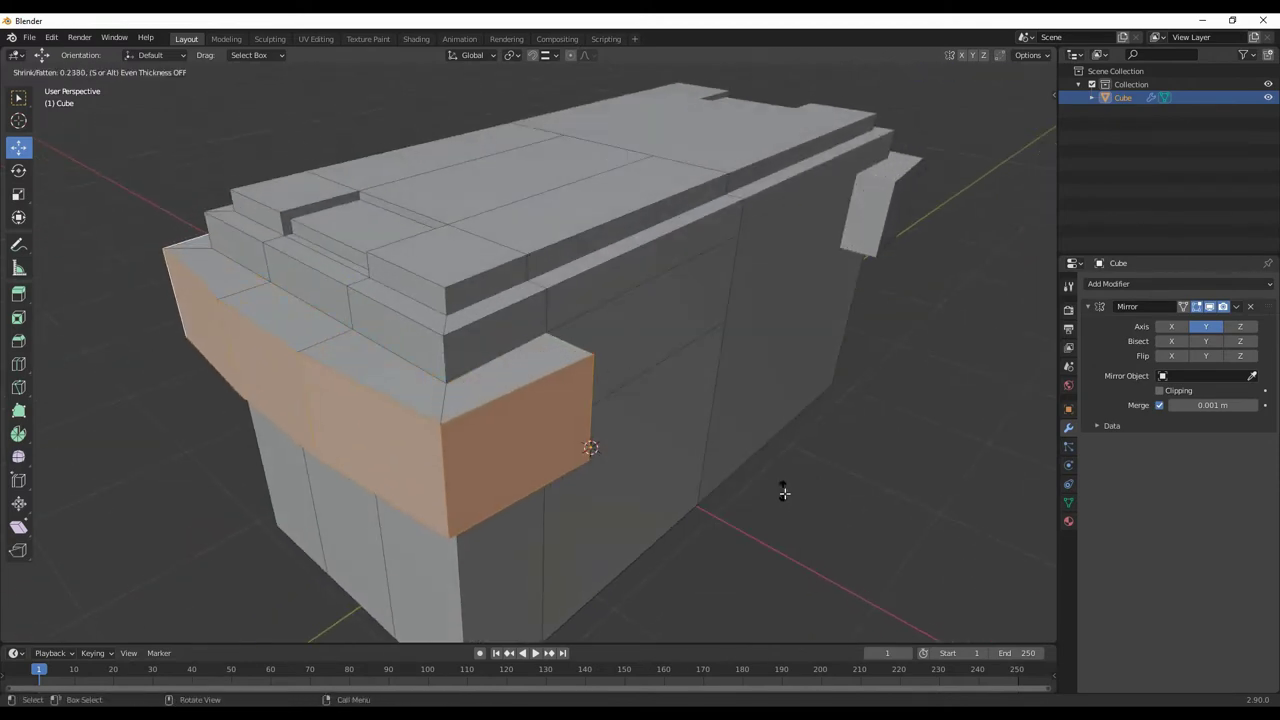
click(784, 492)
mouse_move(784, 492)
alt+middle_down()
mouse_move(517, 449)
mouse_move(723, 403)
alt+middle_up()
Extrude the side faces outward into tabs.
key(e)
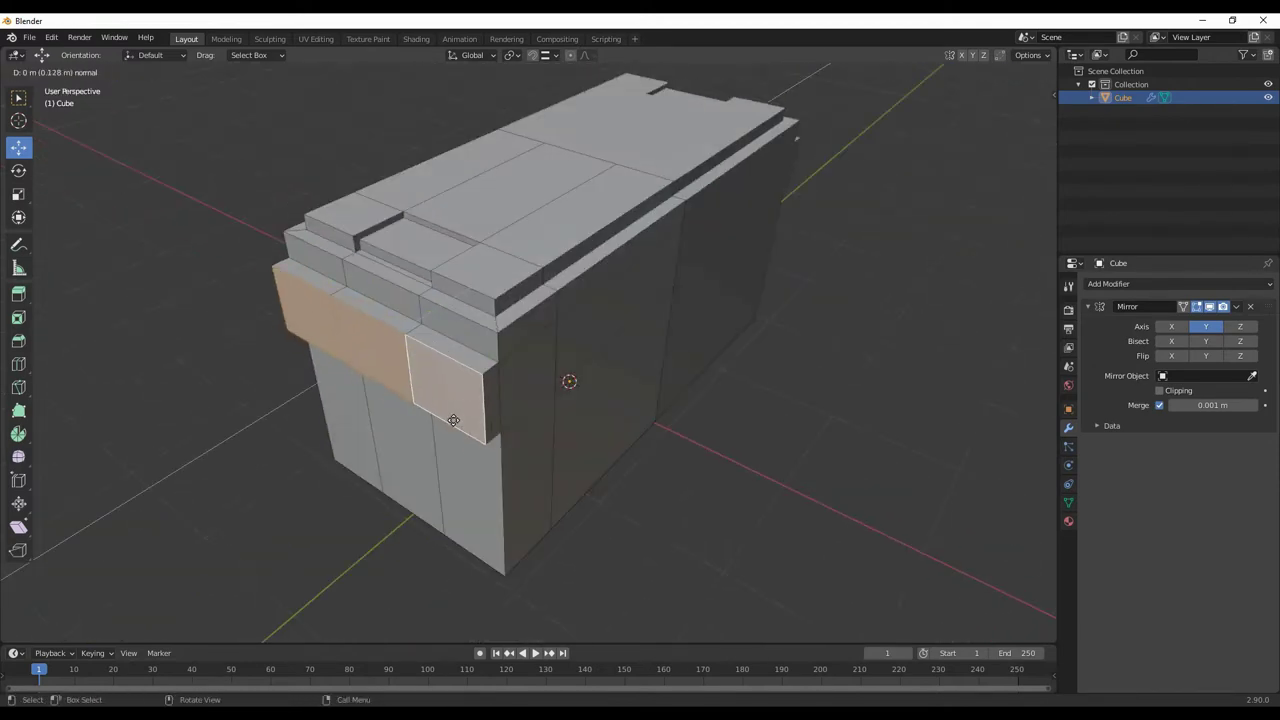
mouse_move(487, 400)
middle_down()
mouse_move(816, 441)
mouse_move(601, 468)
middle_up()
click(804, 440)
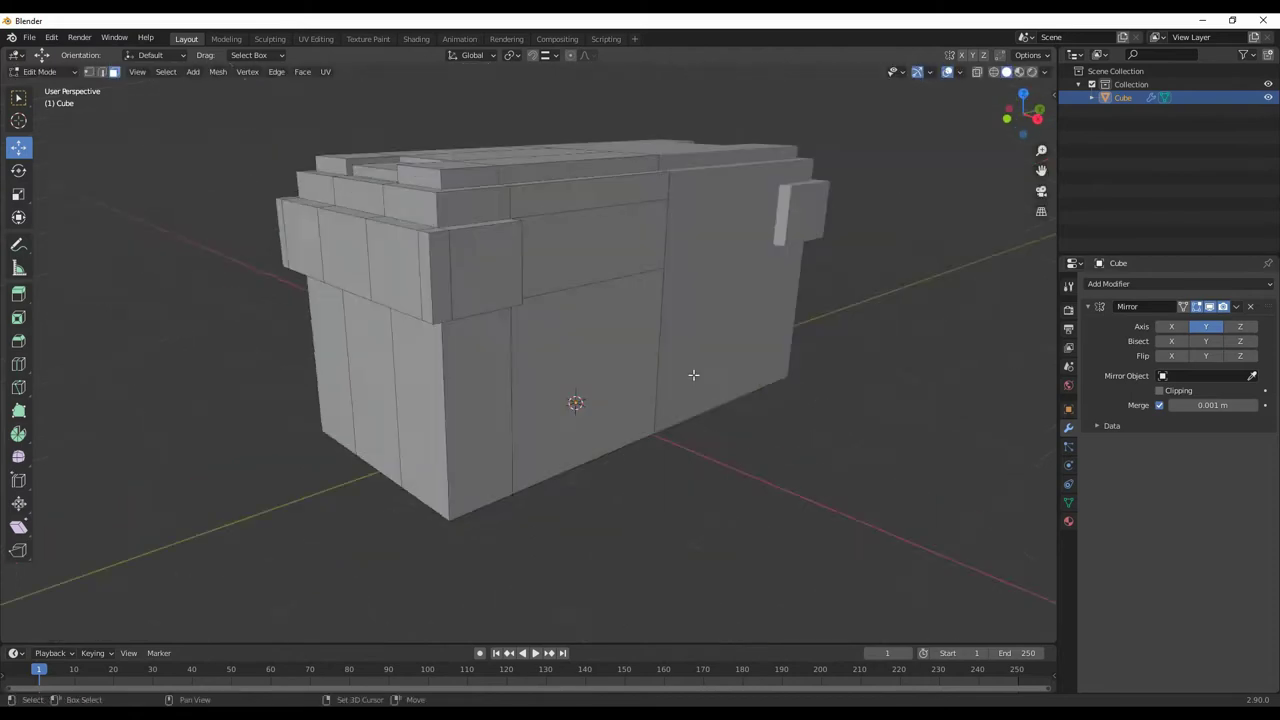
scroll(598, 470, up, 1)
Move end-face vertices along Y to open two notches.
mouse_move(529, 422)
middle_down()
mouse_move(543, 352)
mouse_move(429, 423)
middle_up()
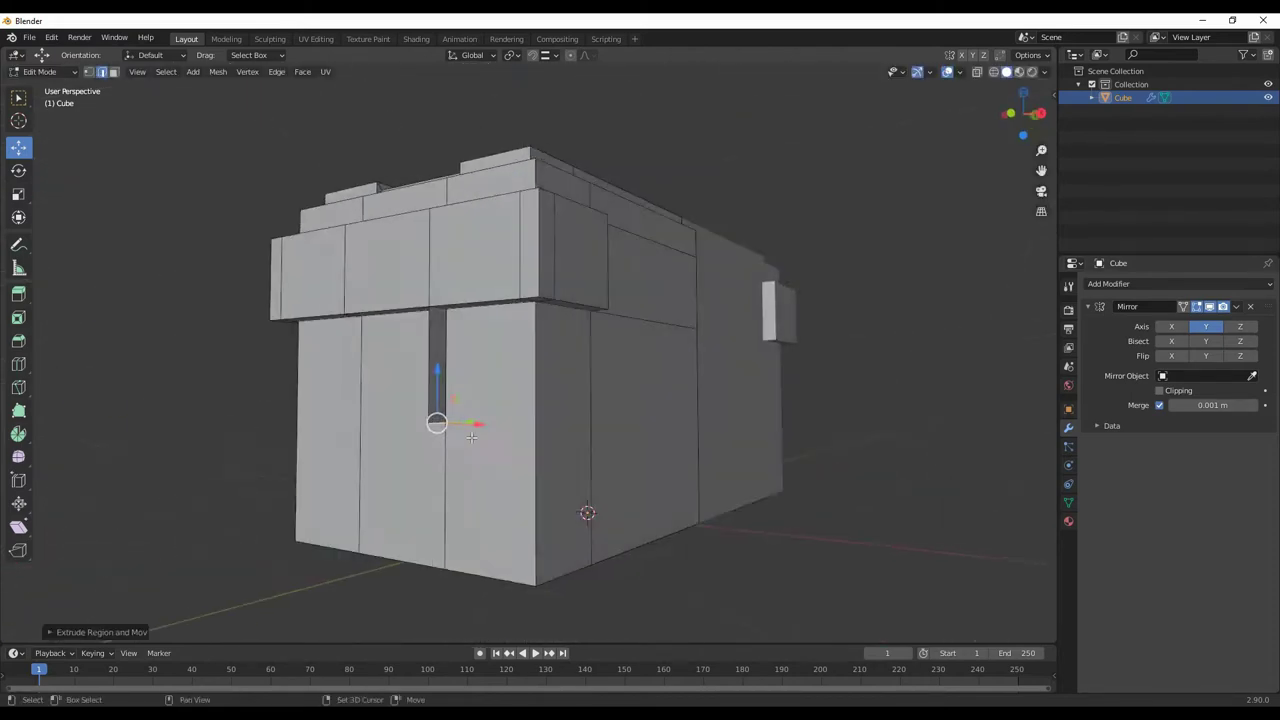
scroll(456, 381, up, 3)
key(g)
click(461, 381)
middle_drag(461, 381, 454, 369)
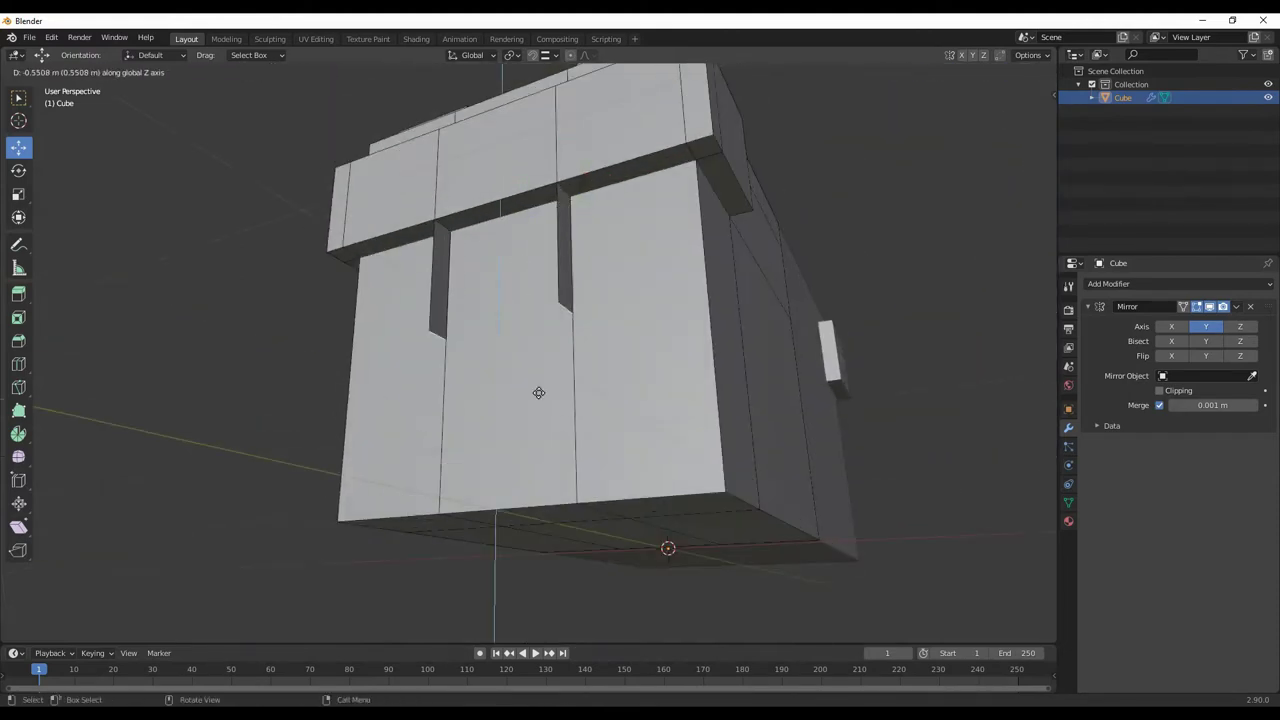
Push the notch faces inward to carve two tapered slots.
key(3)
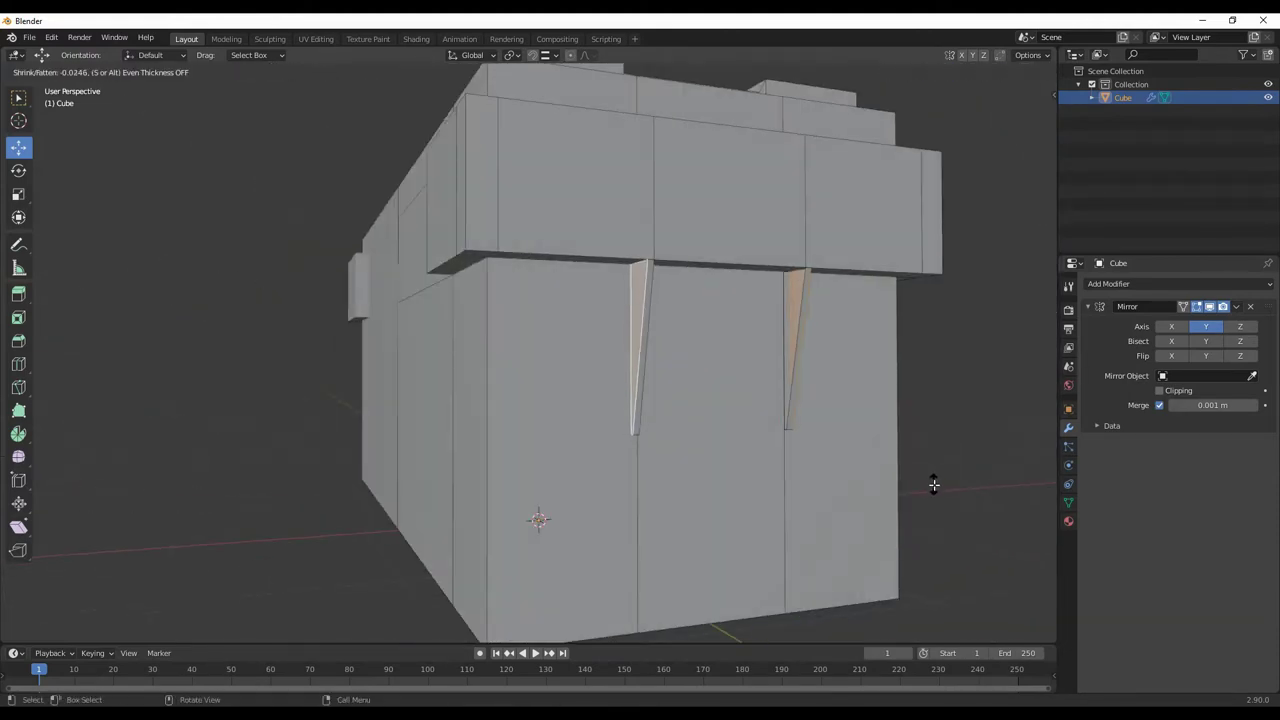
middle_drag(700, 450, 774, 477)
click(921, 540)
scroll(921, 540, up, 3)
scroll(928, 401, up, 2)
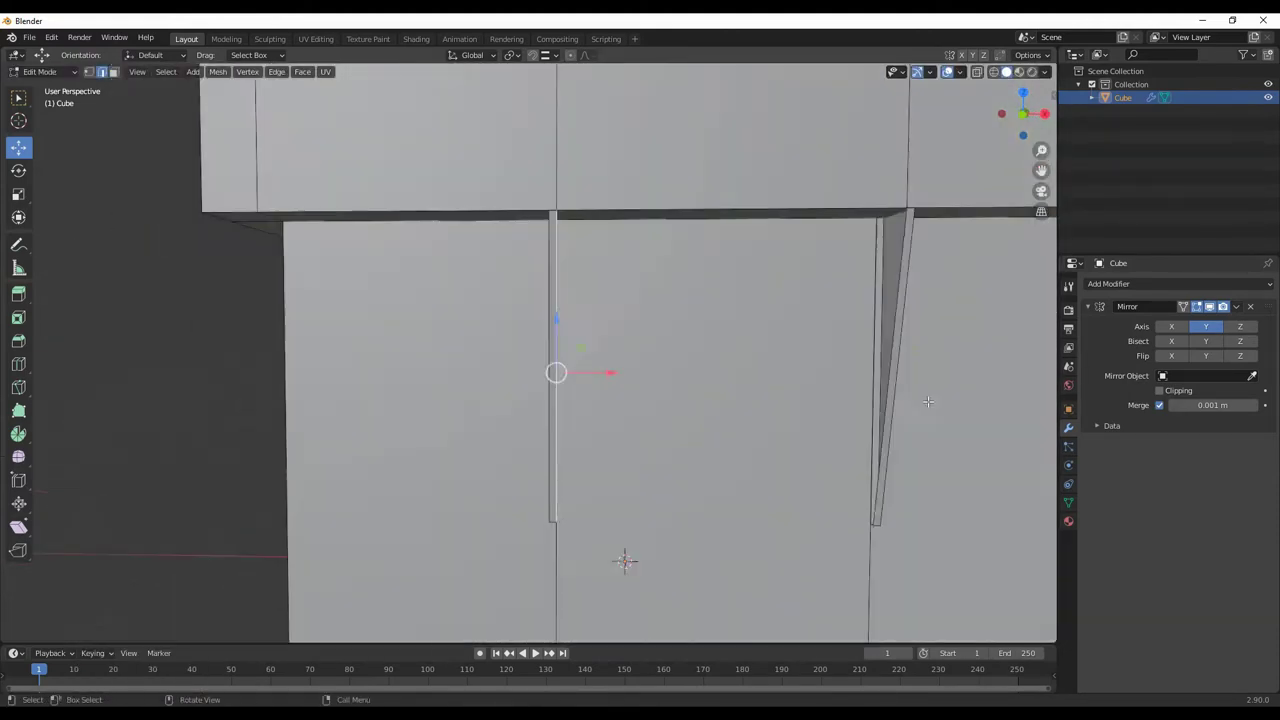
scroll(353, 470, down, 2)
Open the face options menu and check the slots in front orthographic view.
right_click(280, 362)
scroll(600, 450, down, 3)
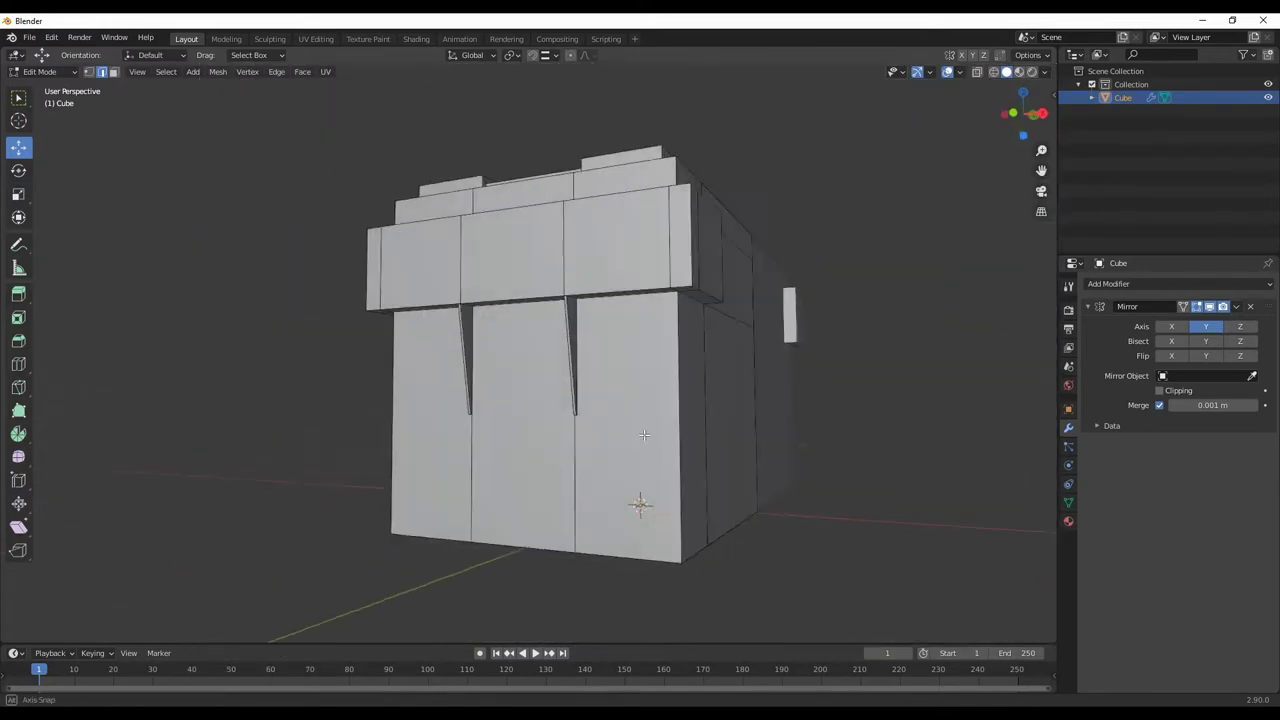
middle_drag(600, 450, 628, 445)
key(KP_1)
Scale the middle front faces and adjust a front corner vertex.
drag(588, 428, 660, 557)
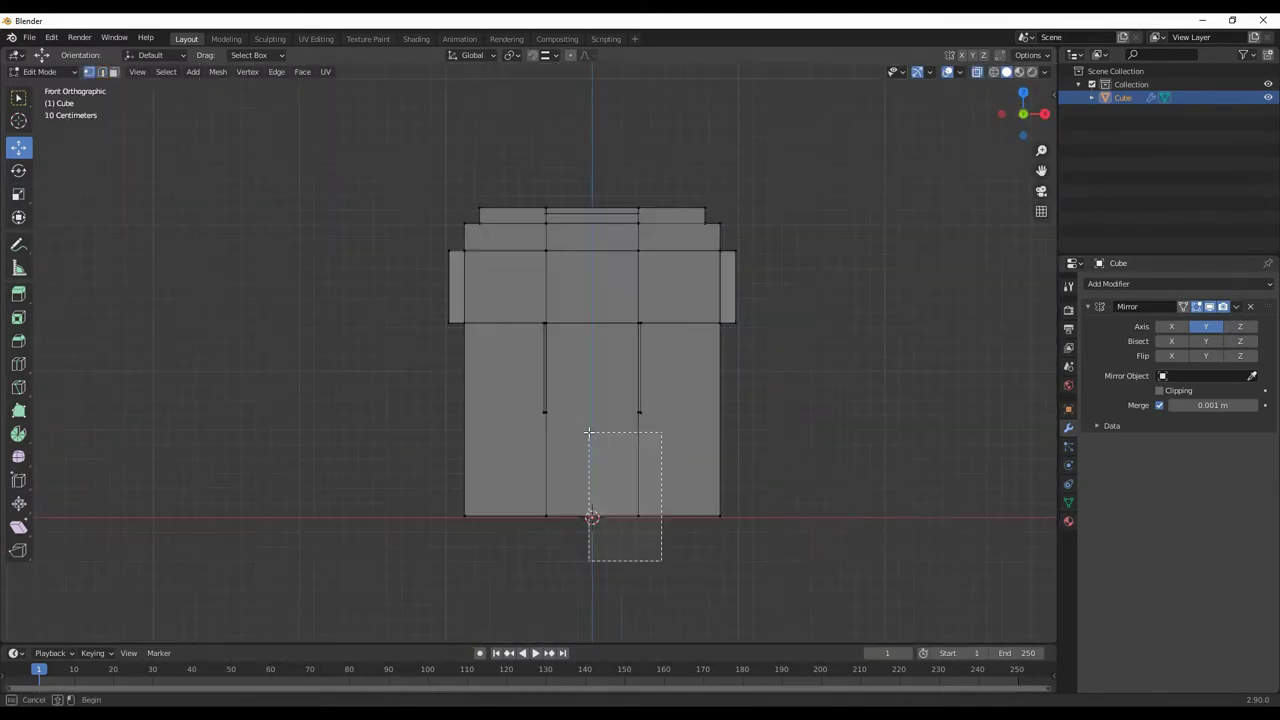
click(692, 360)
mouse_move(692, 360)
middle_down()
mouse_move(613, 378)
mouse_move(614, 470)
mouse_move(590, 478)
middle_up()
click(588, 477)
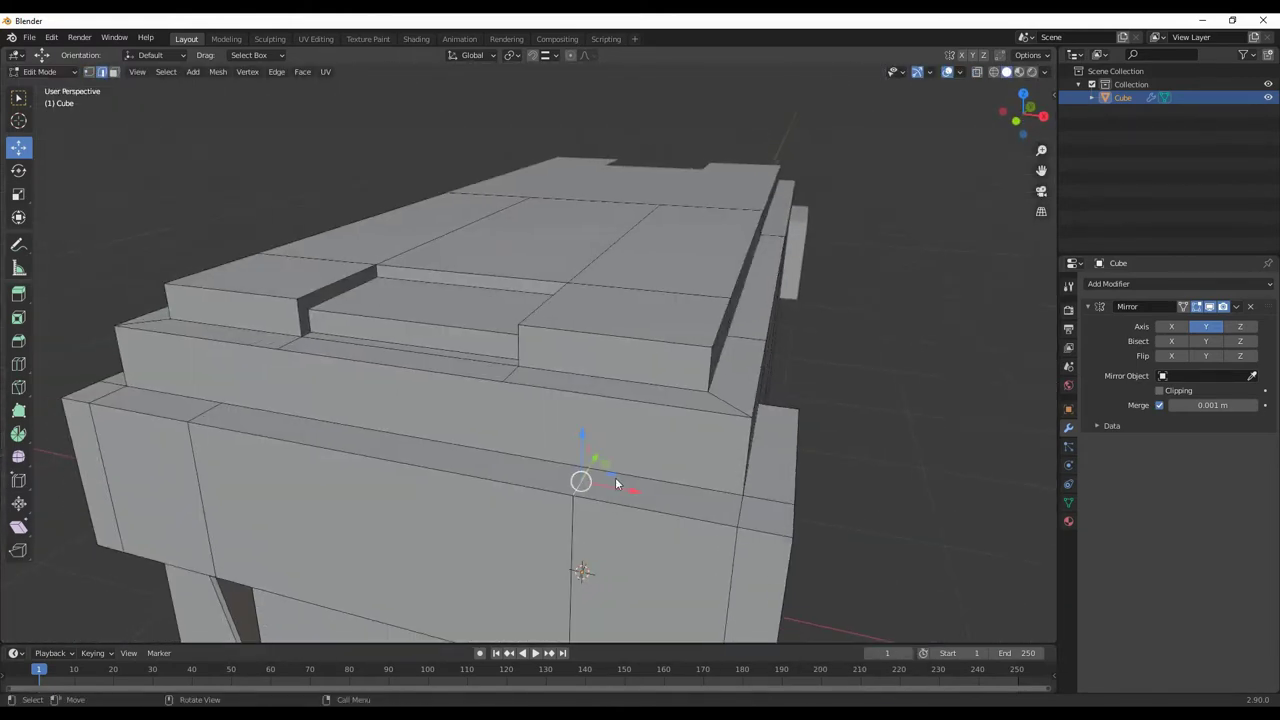
mouse_move(214, 414)
middle_down()
mouse_move(581, 398)
mouse_move(243, 358)
middle_up()
middle_drag(514, 337, 259, 338)
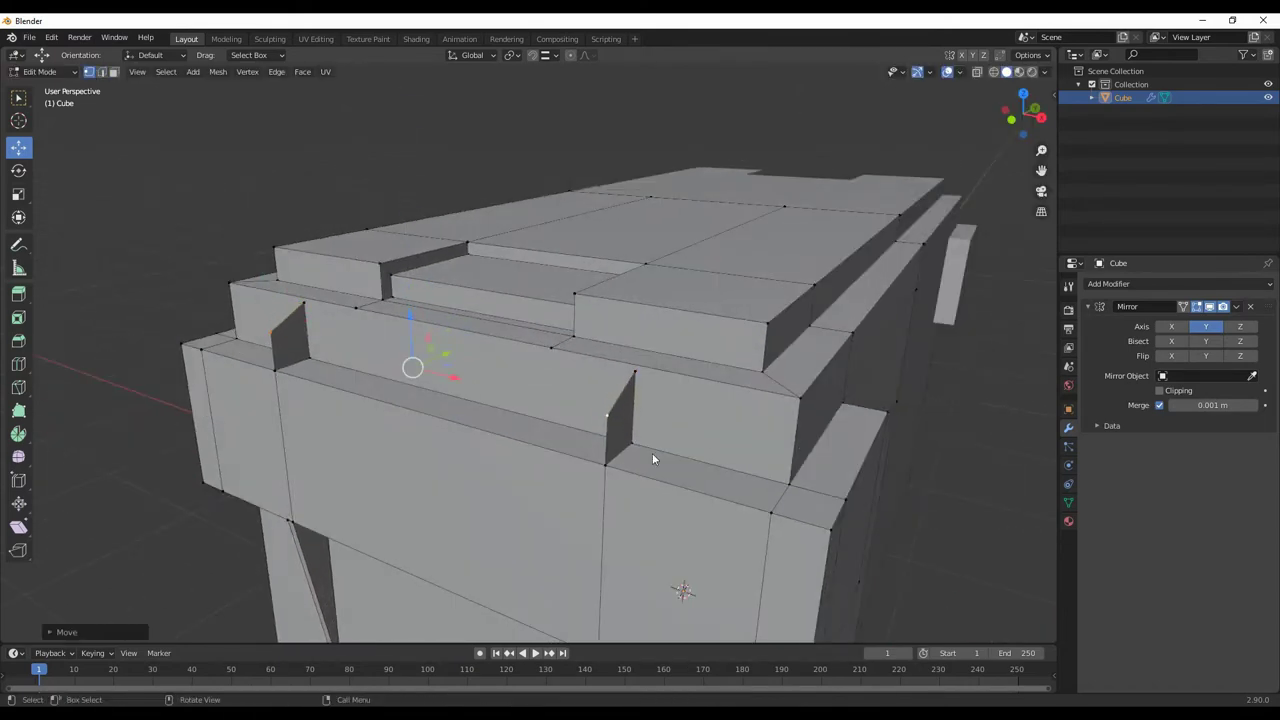
Thicken the notch faces outward into two small upright blocks.
click(620, 420)
middle_drag(625, 420, 632, 416)
key(alt+s)
key(Escape)
key(alt+s)
mouse_move(806, 397)
middle_down()
mouse_move(821, 420)
mouse_move(697, 586)
middle_up()
key(Escape)
Open the context menu and orbit to a top-front view of the lid step.
right_click(819, 274)
key(Escape)
middle_drag(819, 274, 301, 347)
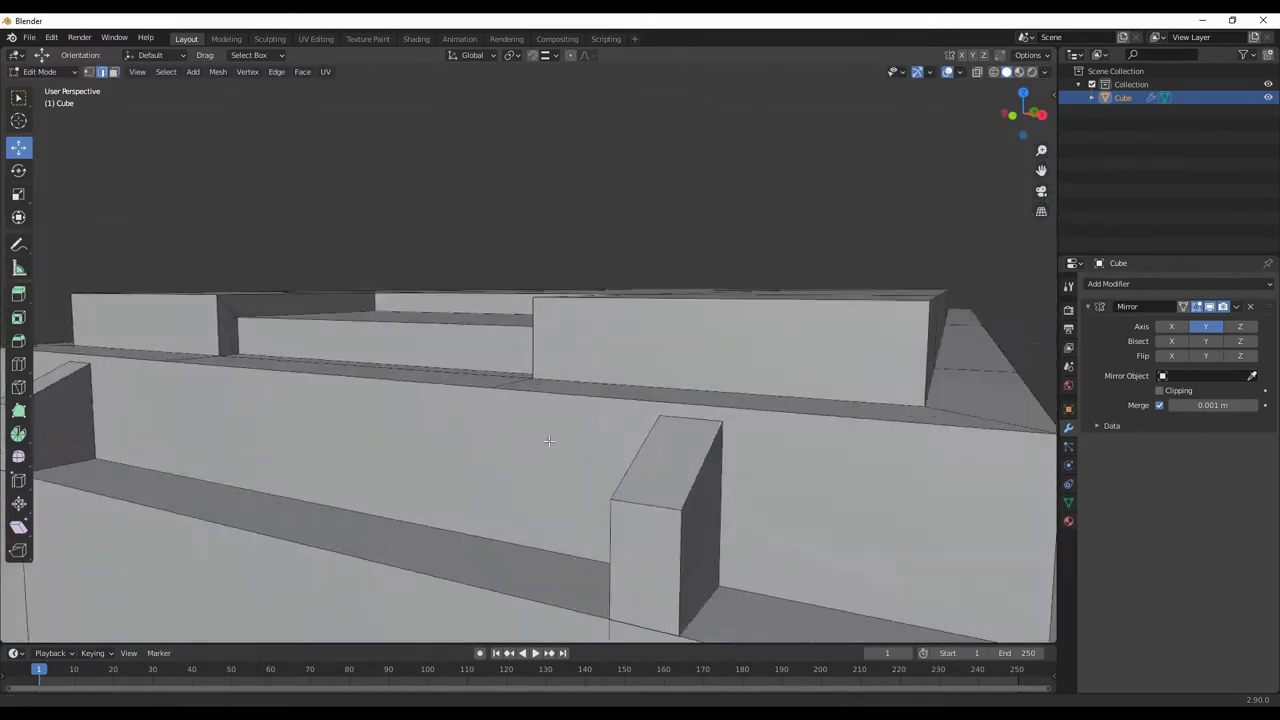
middle_drag(336, 451, 585, 415)
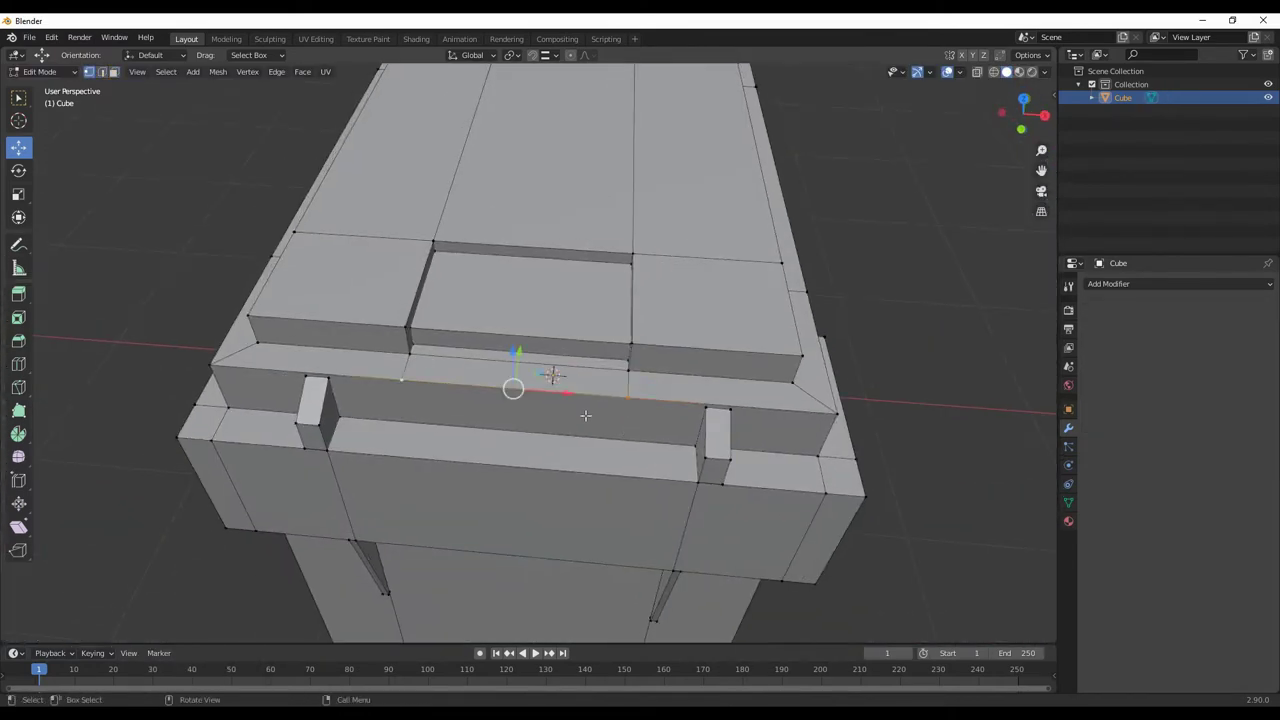
Cancel the pending transform and re-enter Edit Mode near the lid.
right_click(635, 431)
click(1068, 409)
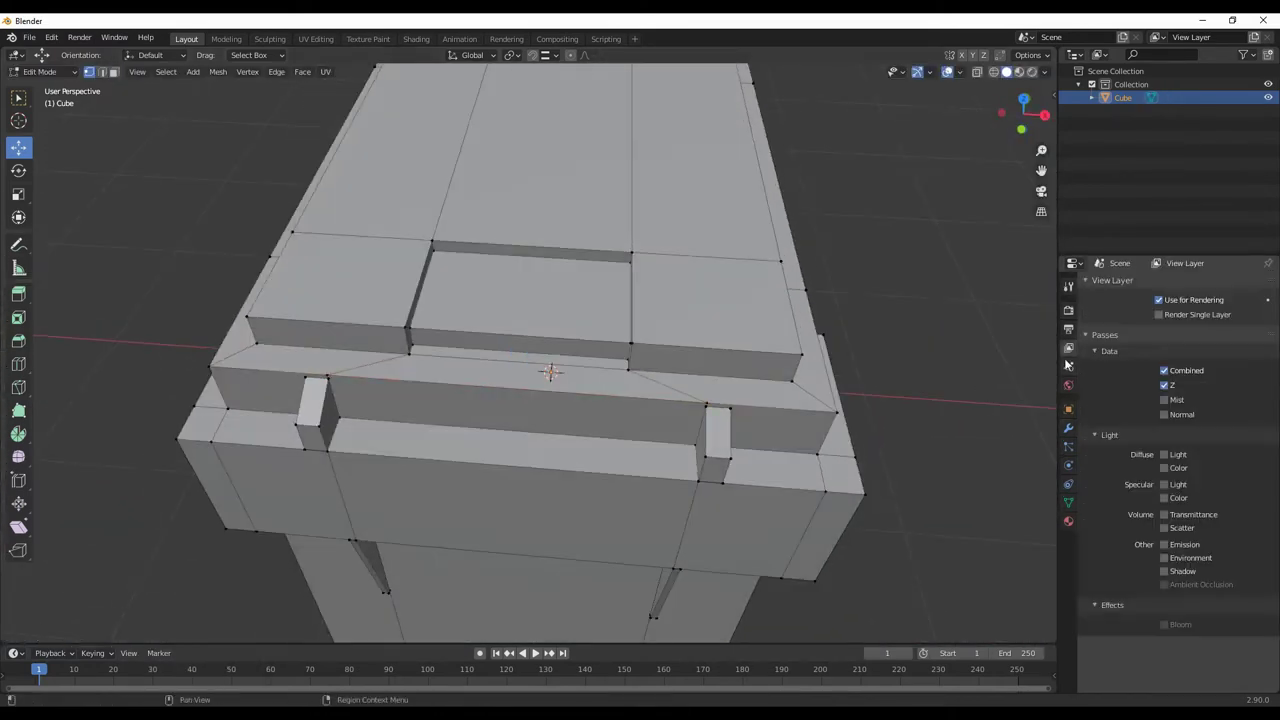
right_click(337, 390)
middle_drag(337, 390, 794, 320)
key(Tab)
key(Tab)
scroll(598, 385, up, 5)
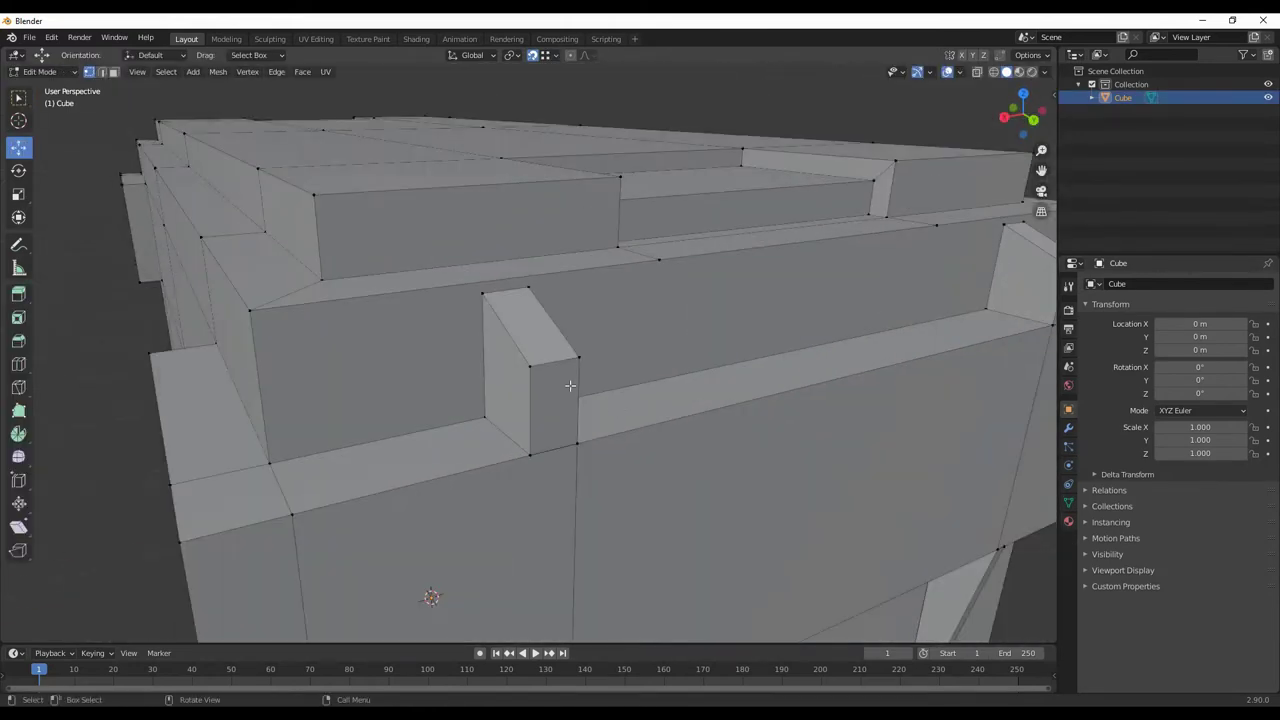
Select the two small block faces and dissolve their edges.
click(590, 360)
middle_drag(610, 367, 455, 385)
shift+click(455, 385)
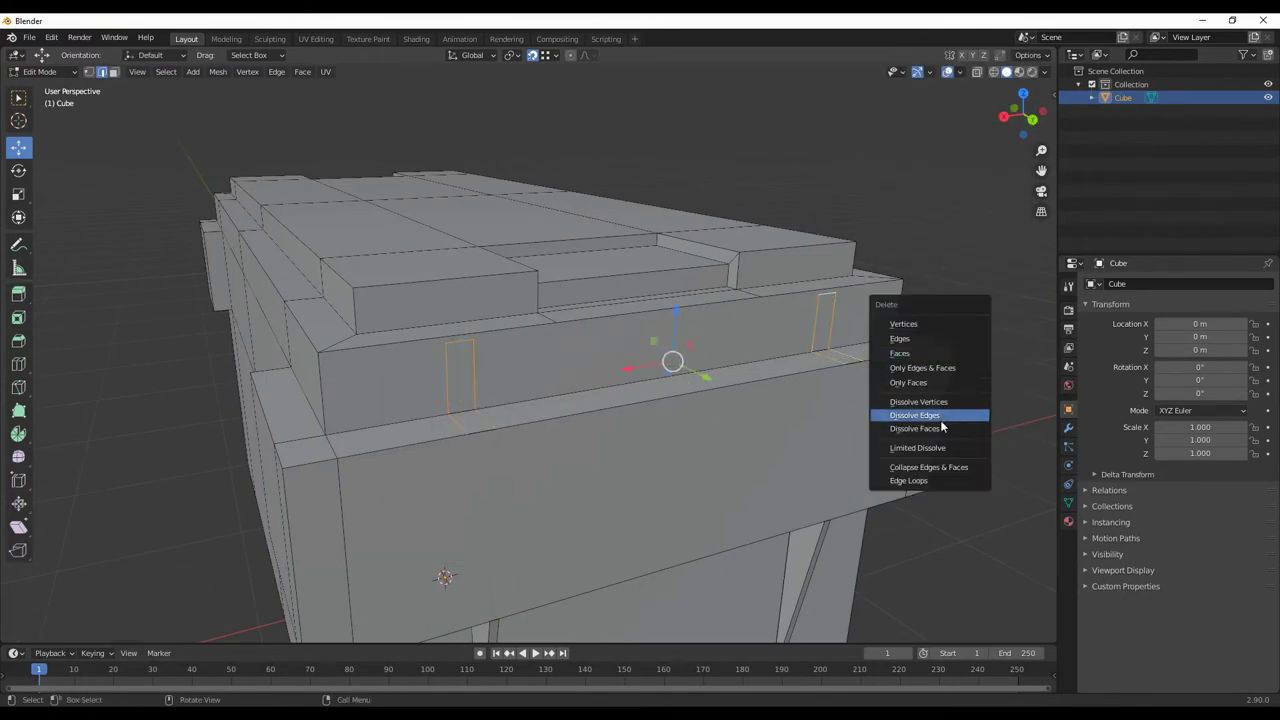
click(940, 415)
middle_drag(940, 415, 798, 384)
alt+click(798, 384)
right_click(820, 370)
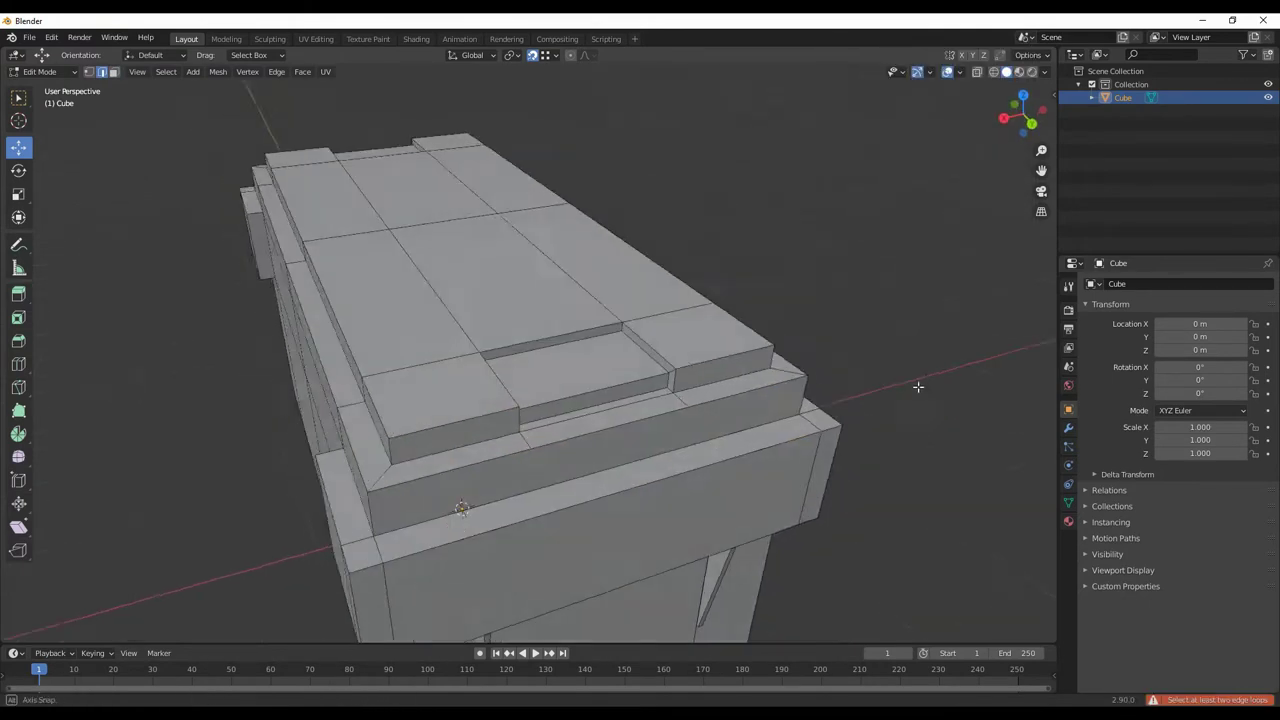
Box-select all the top lid faces in Back Orthographic view with X-ray.
middle_drag(906, 149, 909, 371)
key(ctrl+KP_1)
drag(261, 199, 640, 290)
middle_drag(640, 290, 560, 360)
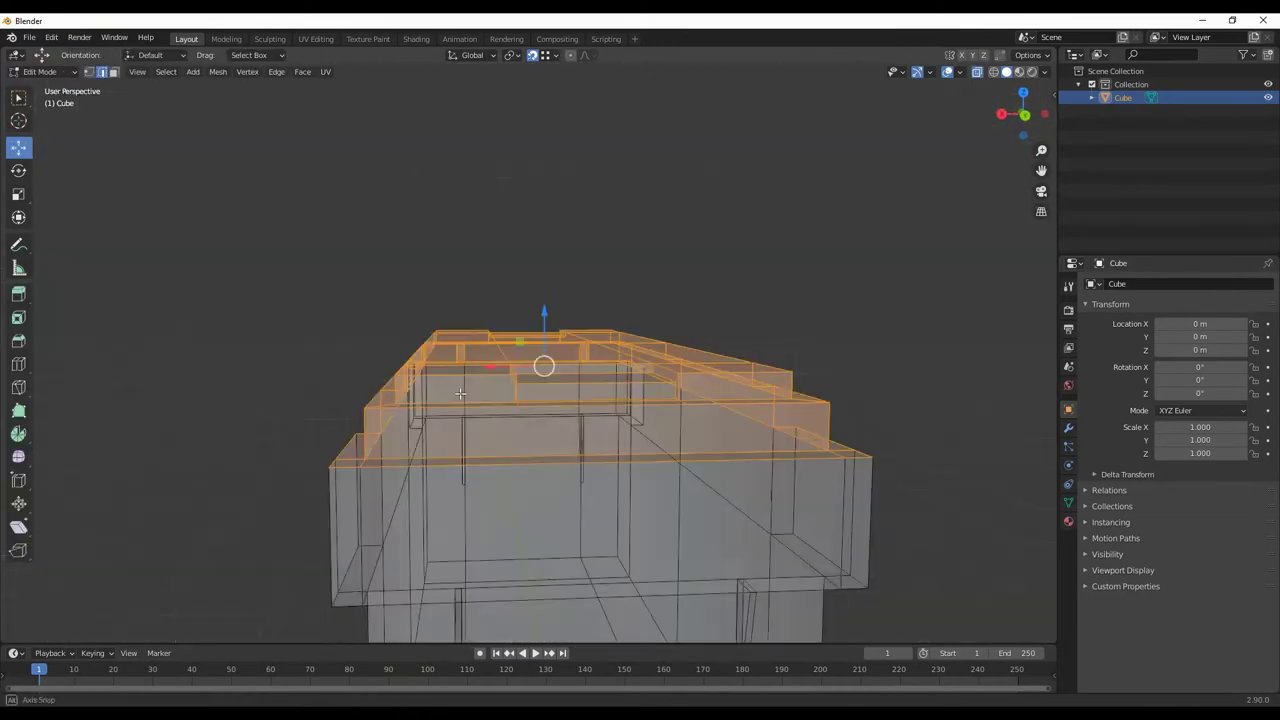
key(ctrl+KP_1)
drag(309, 291, 740, 390)
Separate the selected top faces into their own lid object, Cube.001.
middle_drag(740, 390, 929, 423)
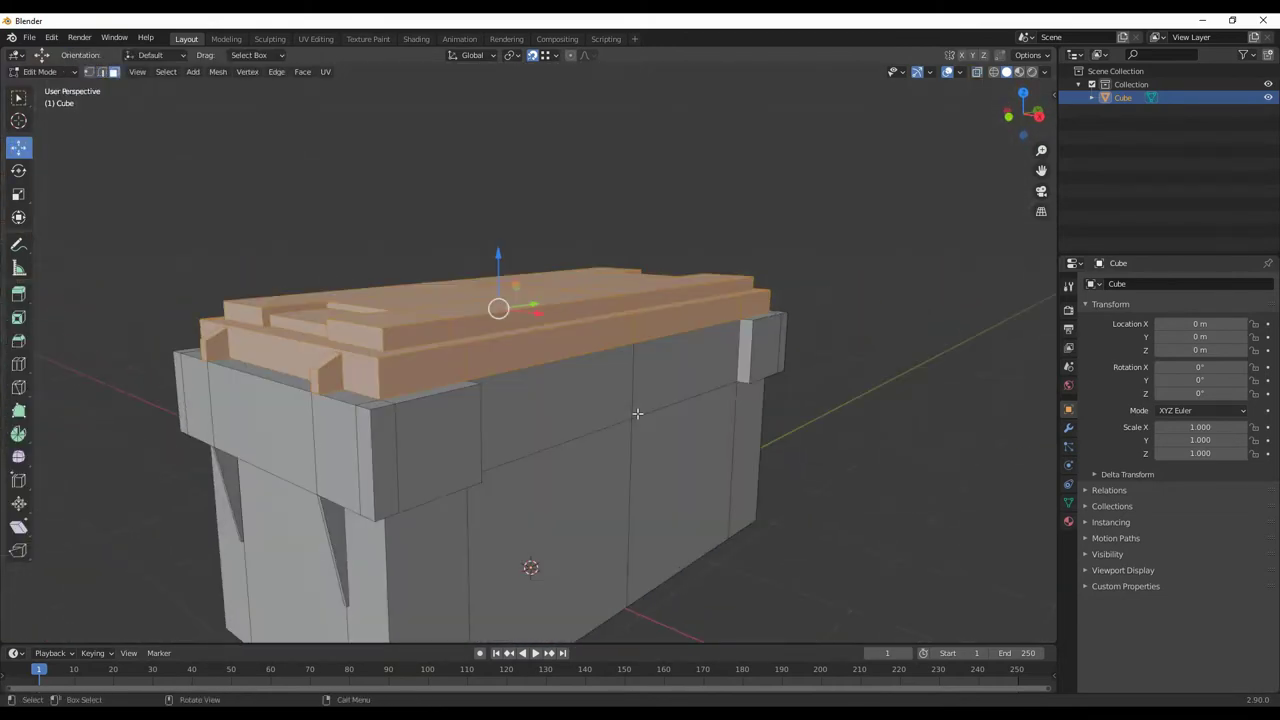
key(p)
click(929, 423)
key(Tab)
middle_drag(640, 200, 757, 329)
Hide the lid and edit the box body in edge select mode.
key(Tab)
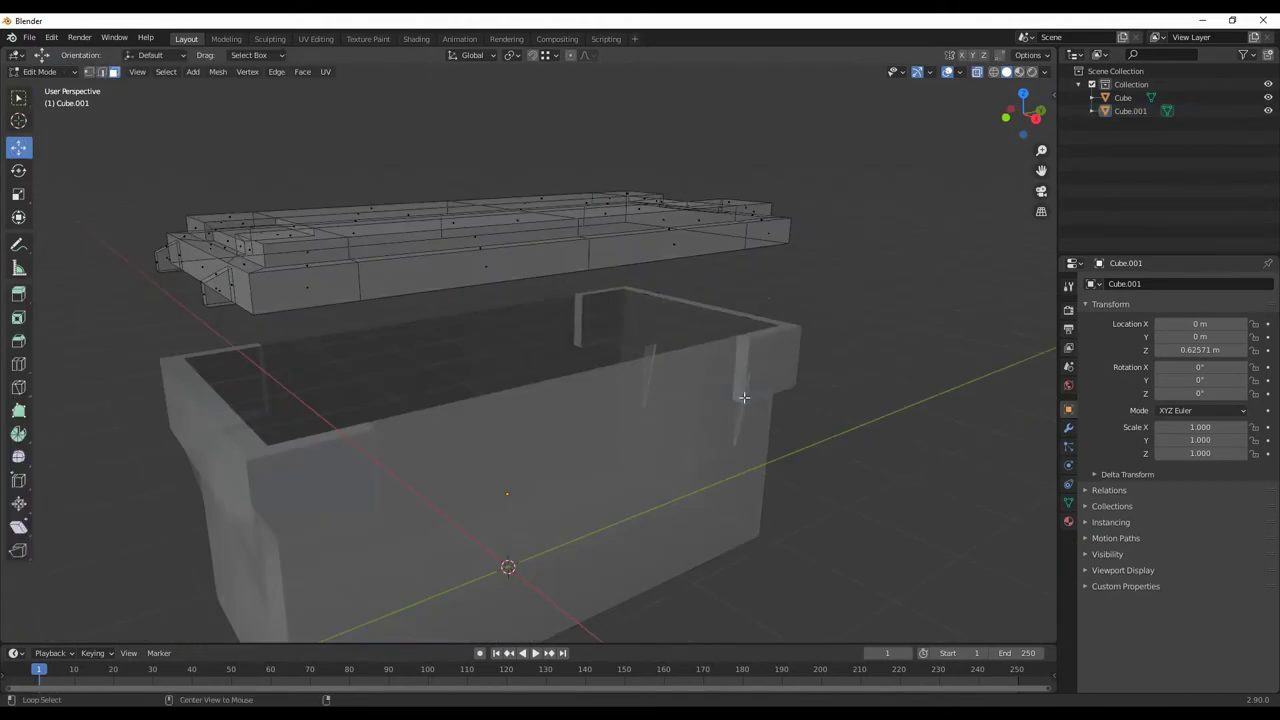
key(Tab)
key(h)
click(651, 394)
key(Tab)
key(2)
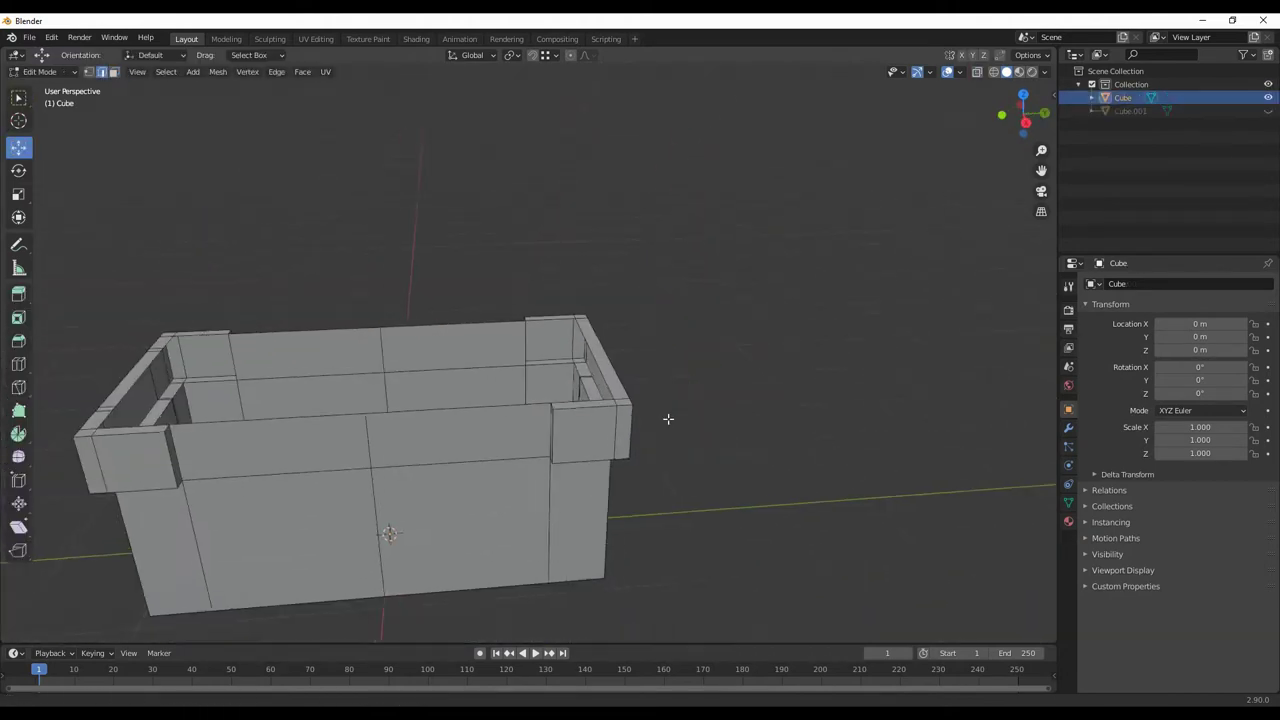
Select the open top rim edge loop of the box body.
middle_drag(640, 429, 530, 495)
middle_drag(882, 535, 560, 510)
shift+click(538, 502)
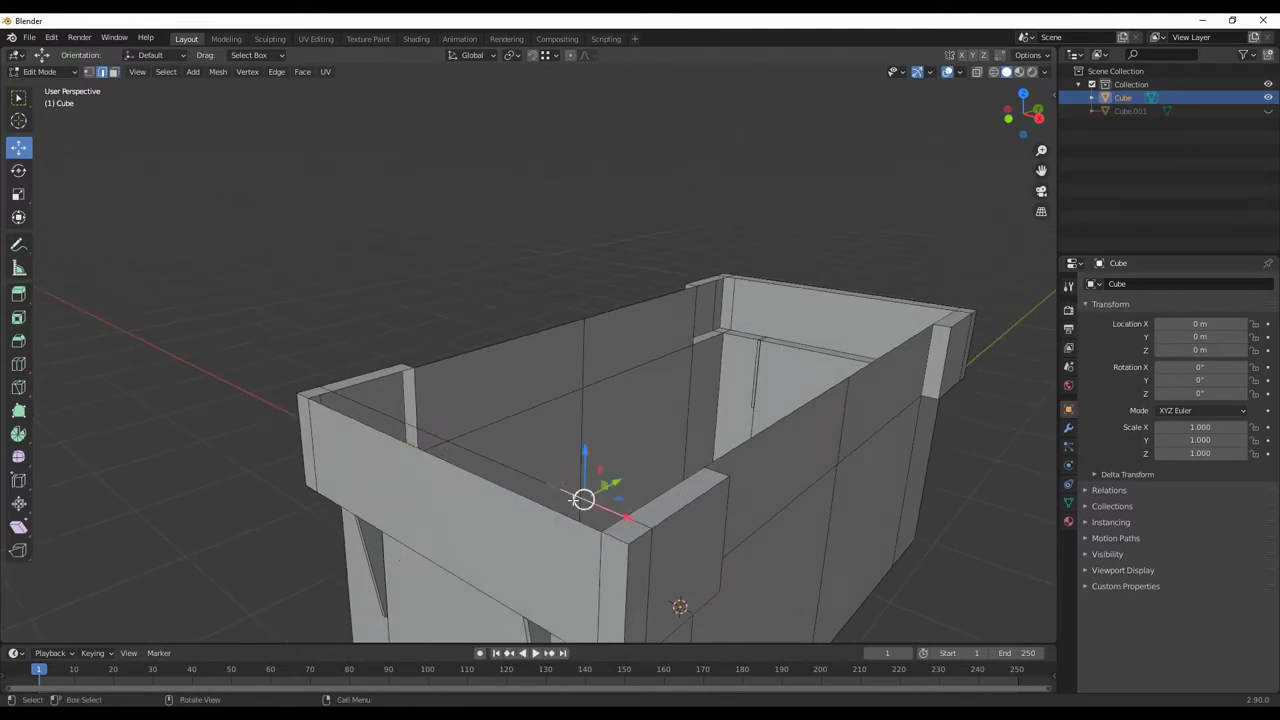
right_click(359, 408)
click(362, 418)
mouse_move(360, 420)
middle_down()
mouse_move(890, 440)
mouse_move(500, 338)
middle_up()
mouse_move(876, 267)
middle_down()
mouse_move(600, 340)
mouse_move(520, 322)
middle_up()
alt+click(600, 340)
Fill the rim with a face, then inset and extrude it.
key(f)
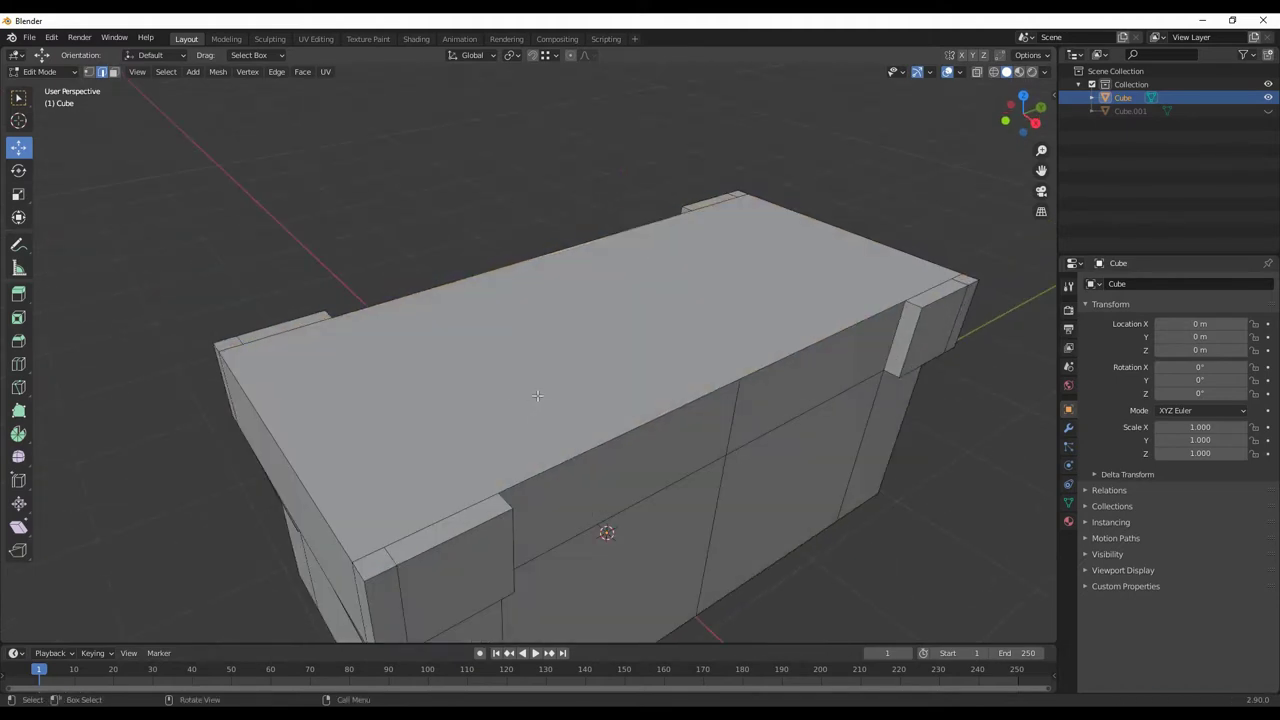
key(3)
key(i)
key(e)
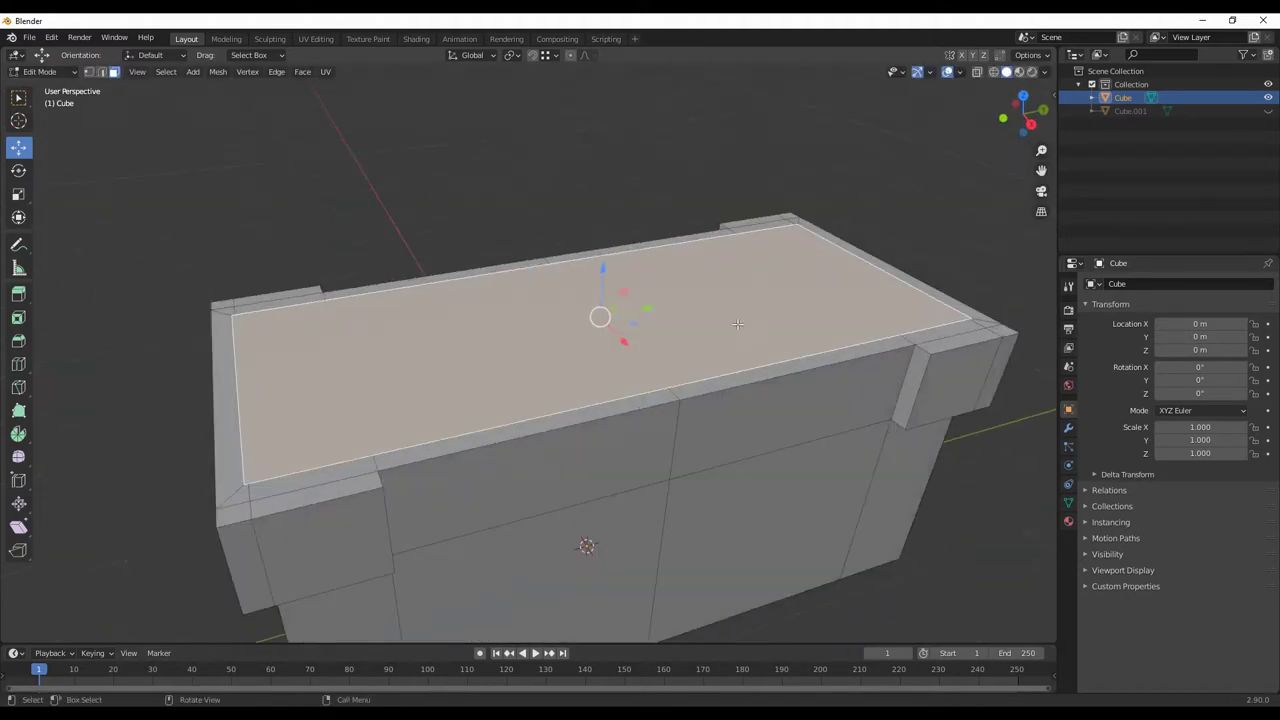
click(850, 310)
middle_drag(850, 310, 641, 510)
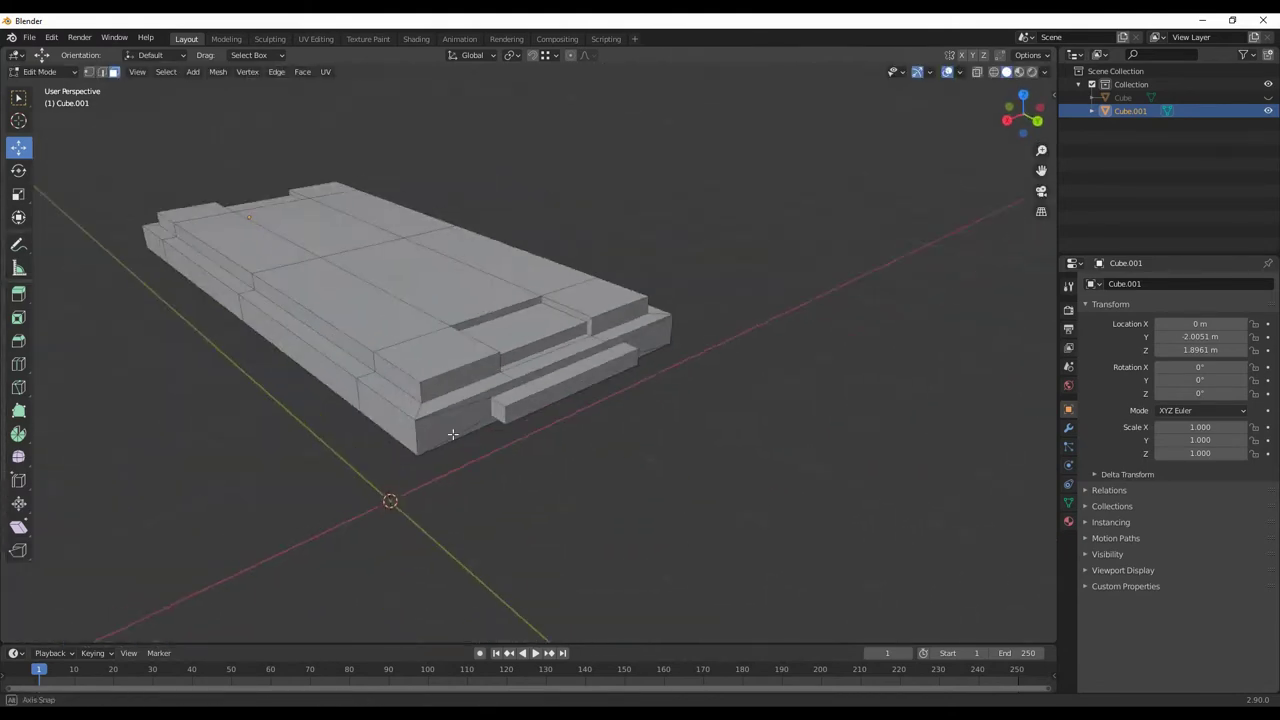
Inset the lid's large bottom face to form a bordered panel.
mouse_move(453, 433)
middle_down()
mouse_move(569, 181)
mouse_move(737, 443)
middle_up()
click(737, 443)
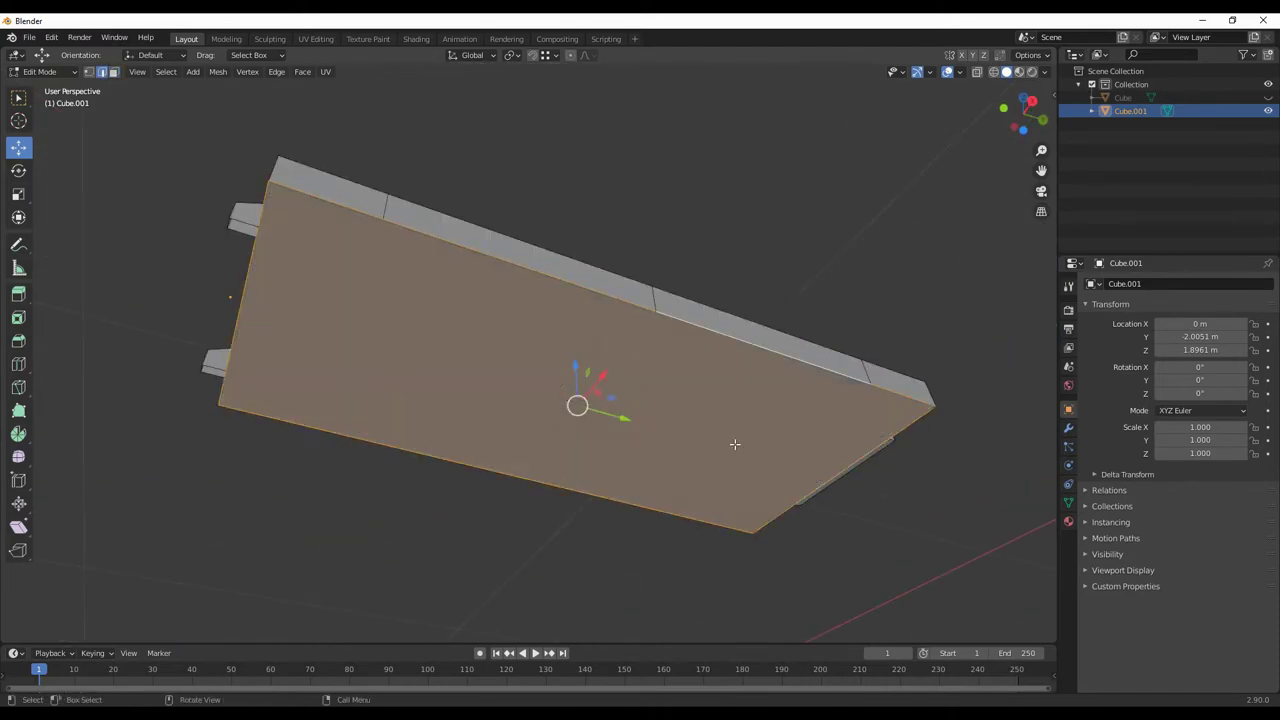
key(i)
click(886, 362)
mouse_move(886, 362)
middle_down()
mouse_move(600, 400)
mouse_move(622, 430)
middle_up()
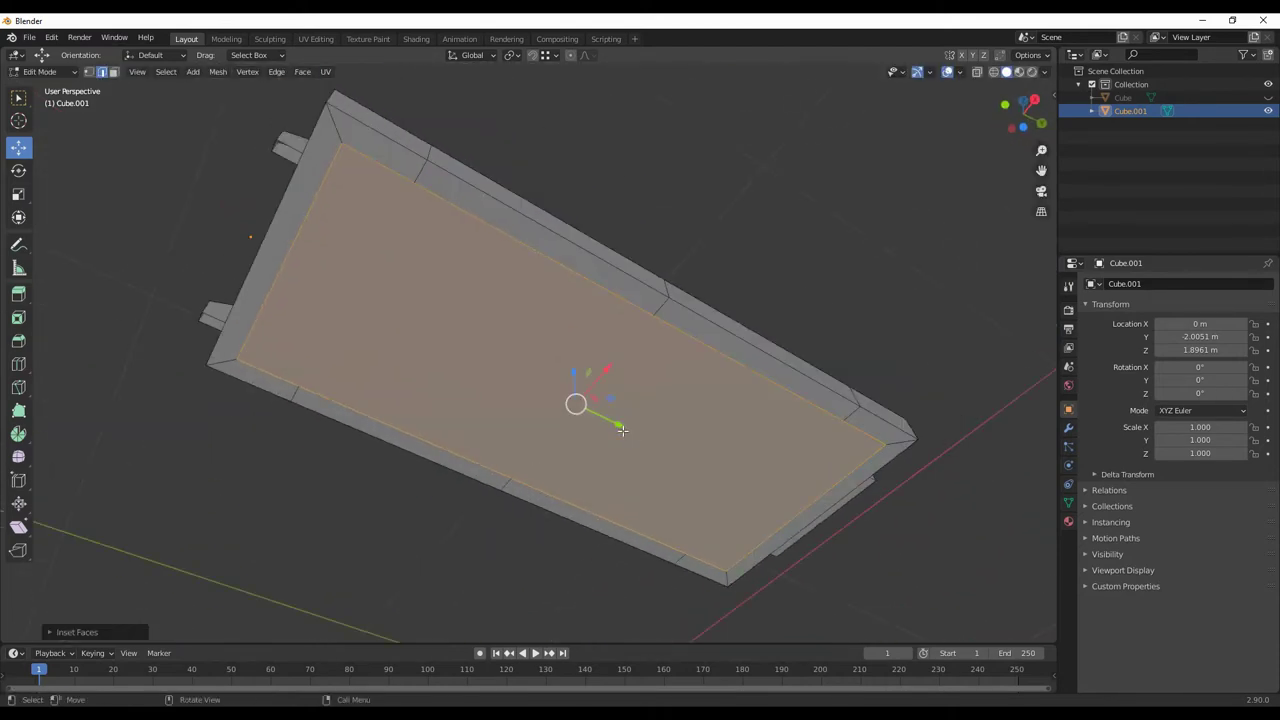
mouse_move(620, 383)
middle_down()
mouse_move(590, 390)
mouse_move(603, 400)
middle_up()
Move the inset panel to recess it and inspect the lid's underside.
key(g)
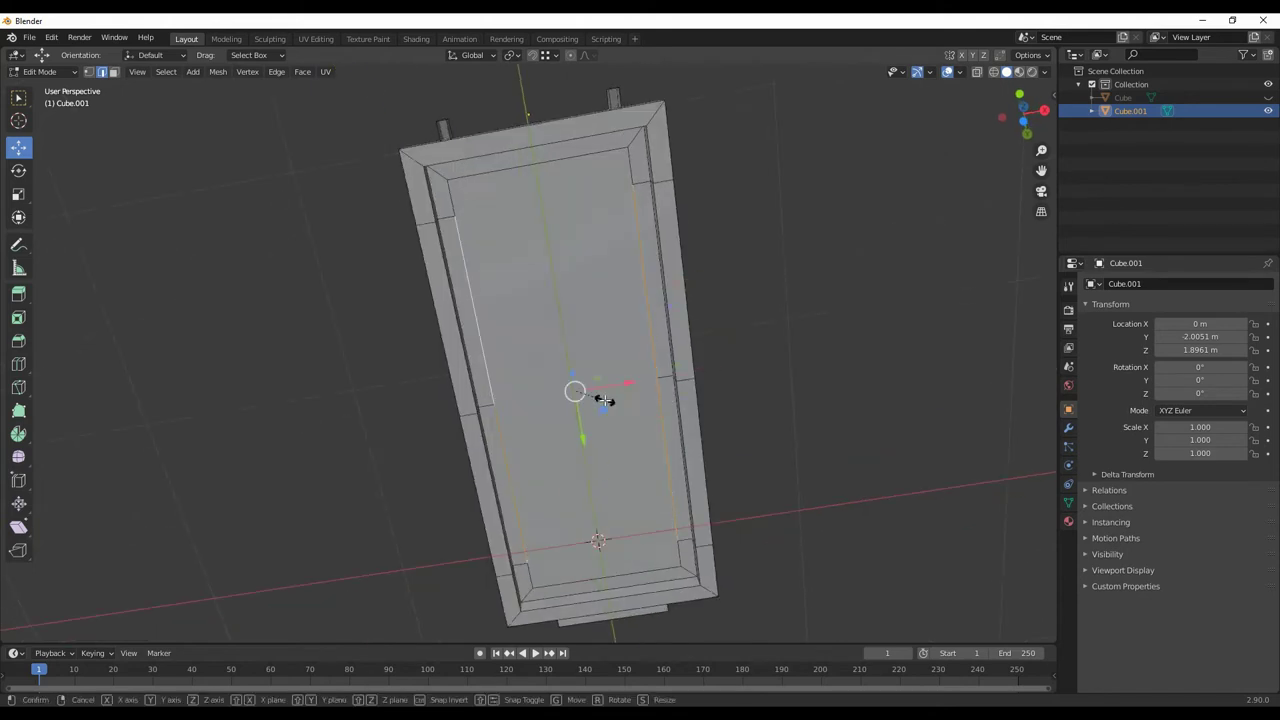
middle_drag(743, 399, 604, 418)
key(3)
click(604, 418)
middle_drag(794, 314, 735, 399)
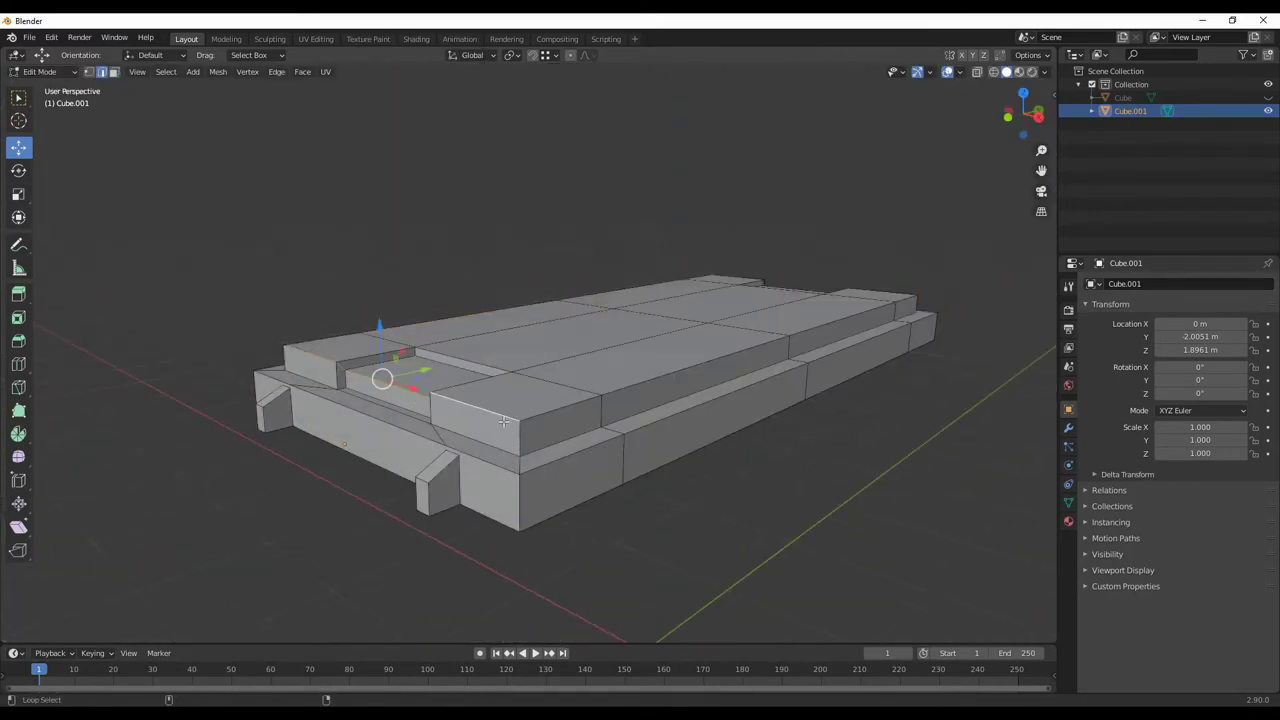
Bevel the lid's outer edges and collapse the merged corner vertices.
mouse_move(503, 421)
middle_down()
mouse_move(690, 430)
mouse_move(691, 518)
middle_up()
key(ctrl+b)
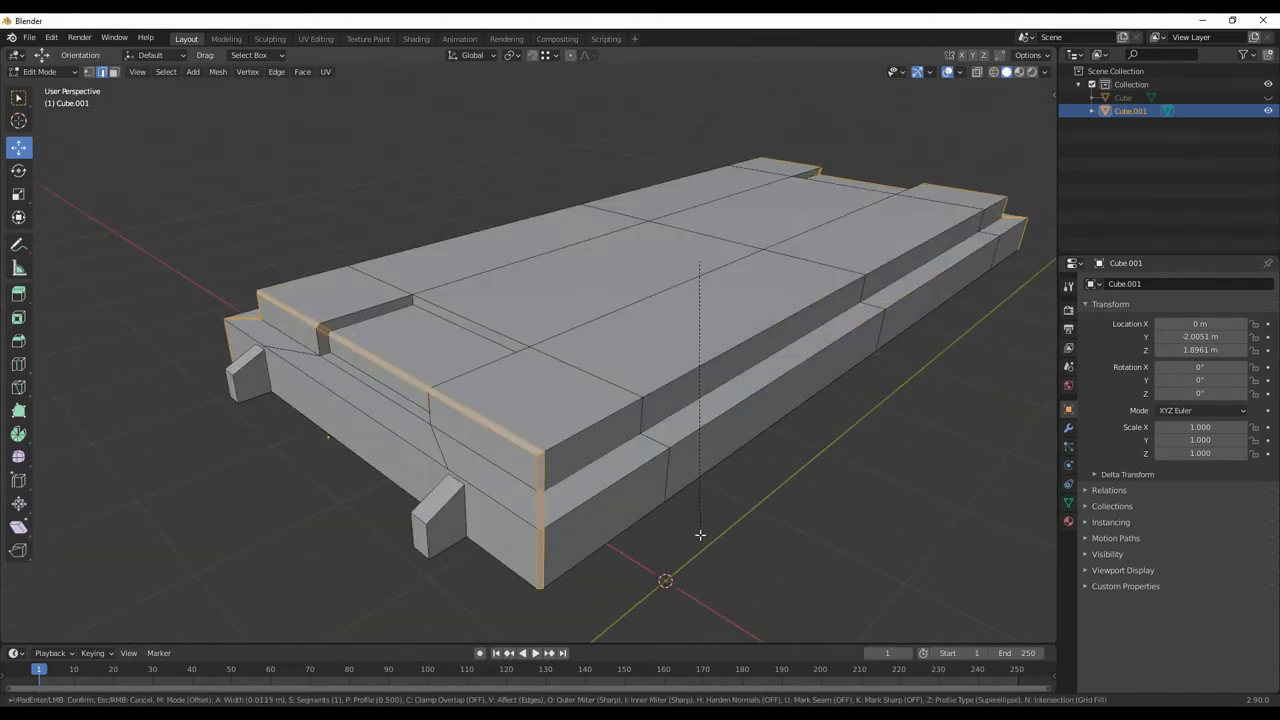
middle_drag(778, 536, 579, 531)
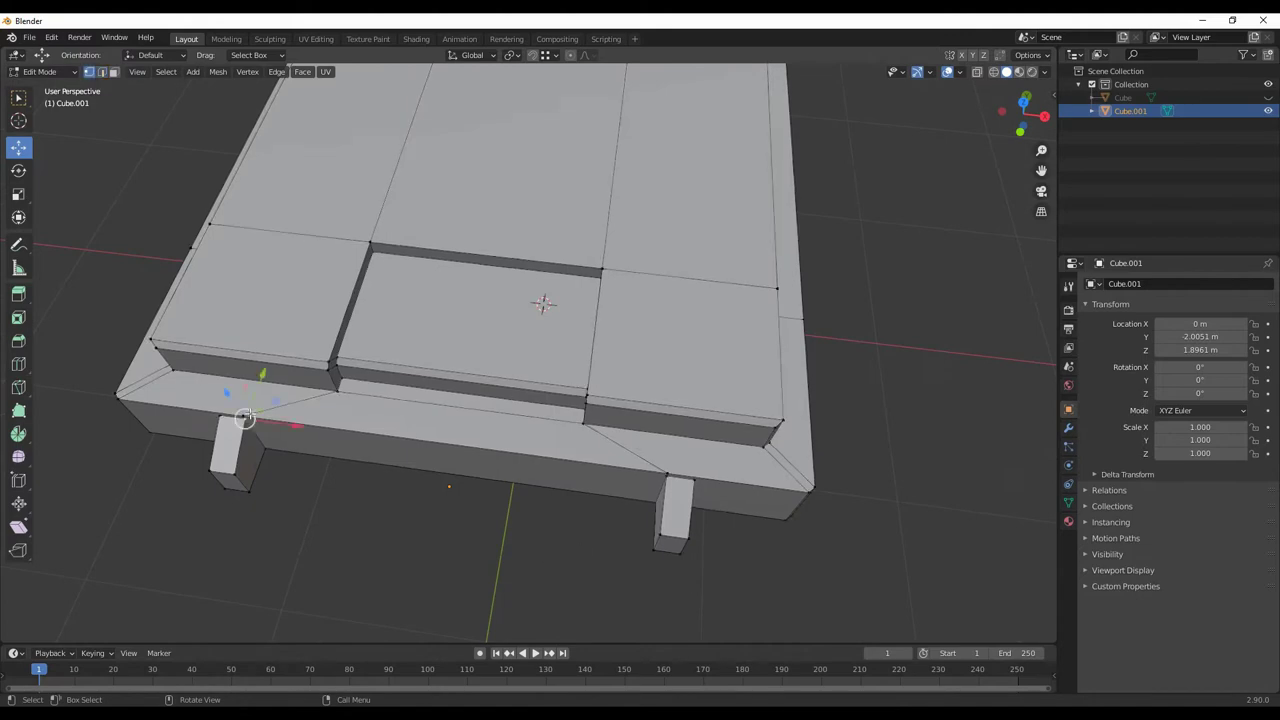
right_click(237, 651)
click(330, 600)
right_click(805, 519)
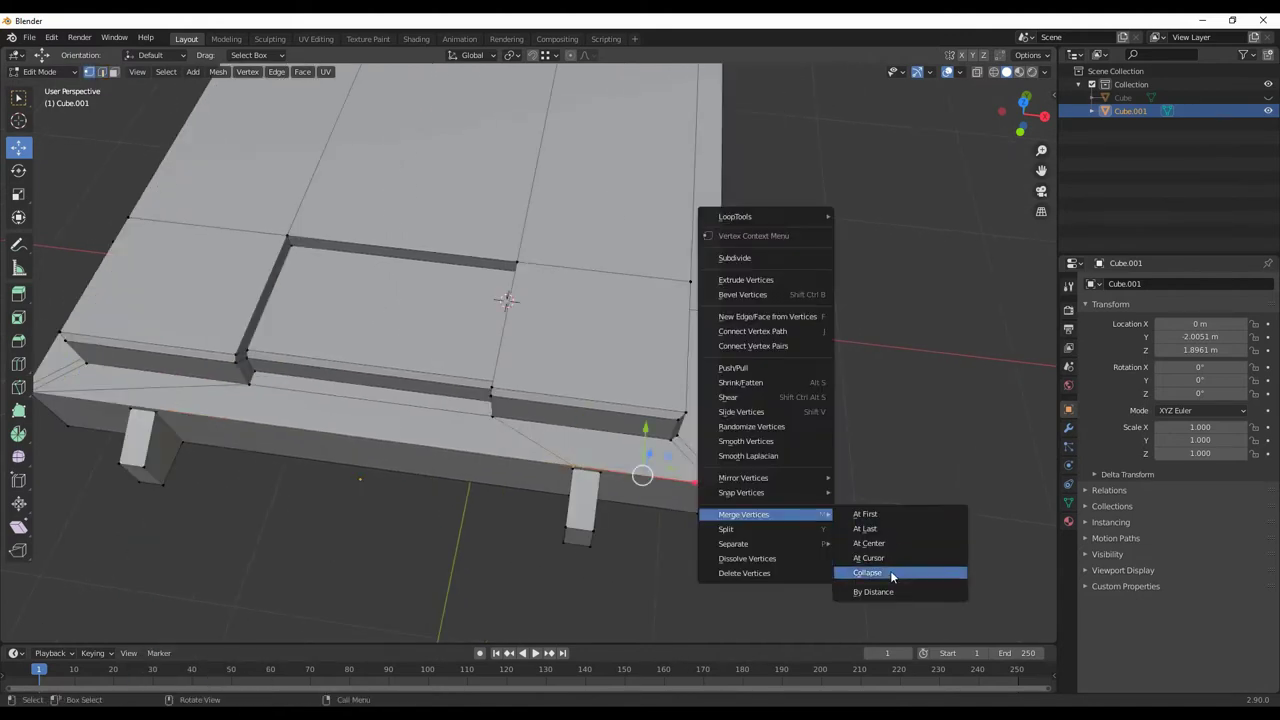
click(870, 573)
mouse_move(737, 526)
middle_down()
mouse_move(591, 523)
mouse_move(720, 438)
mouse_move(843, 503)
mouse_move(814, 581)
mouse_move(814, 534)
mouse_move(591, 380)
mouse_move(573, 444)
middle_up()
Dissolve the stray edges on the lid.
mouse_move(514, 279)
middle_down()
mouse_move(608, 457)
mouse_move(440, 505)
mouse_move(371, 480)
mouse_move(373, 365)
mouse_move(443, 214)
mouse_move(560, 400)
mouse_move(639, 476)
mouse_move(524, 465)
middle_up()
scroll(608, 457, up, 4)
key(x)
click(443, 214)
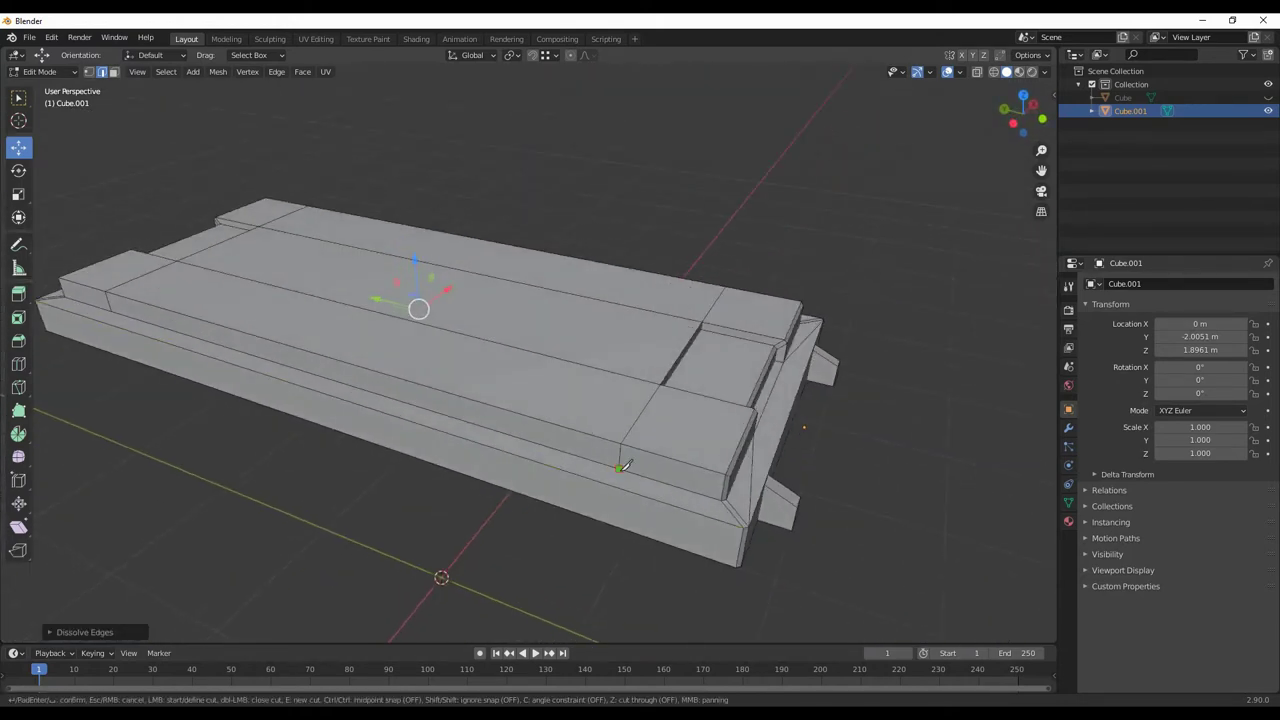
key(Escape)
Knife-cut the lid's inner corner and view the whole lid.
mouse_move(464, 525)
middle_down()
mouse_move(500, 540)
mouse_move(371, 423)
mouse_move(543, 471)
mouse_move(736, 254)
mouse_move(600, 300)
middle_up()
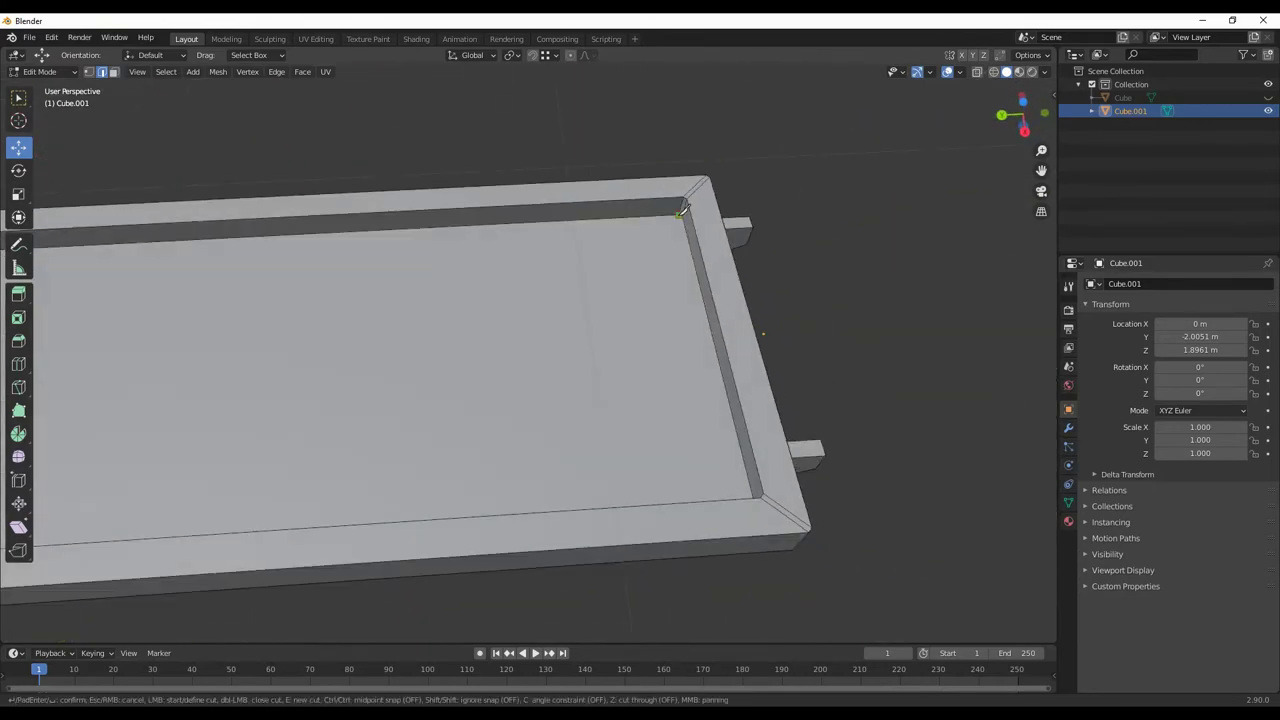
scroll(450, 300, up, 3)
key(k)
scroll(297, 252, up, 3)
key(Escape)
scroll(297, 252, down, 5)
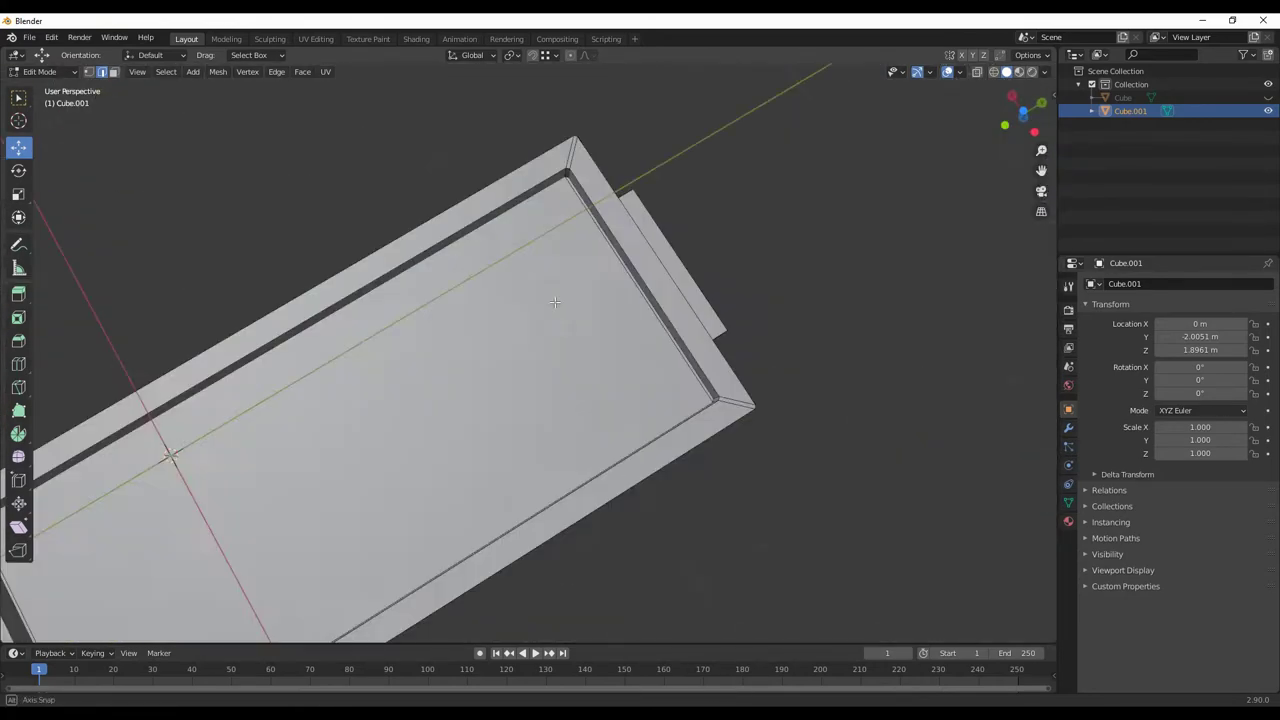
middle_drag(400, 300, 728, 425)
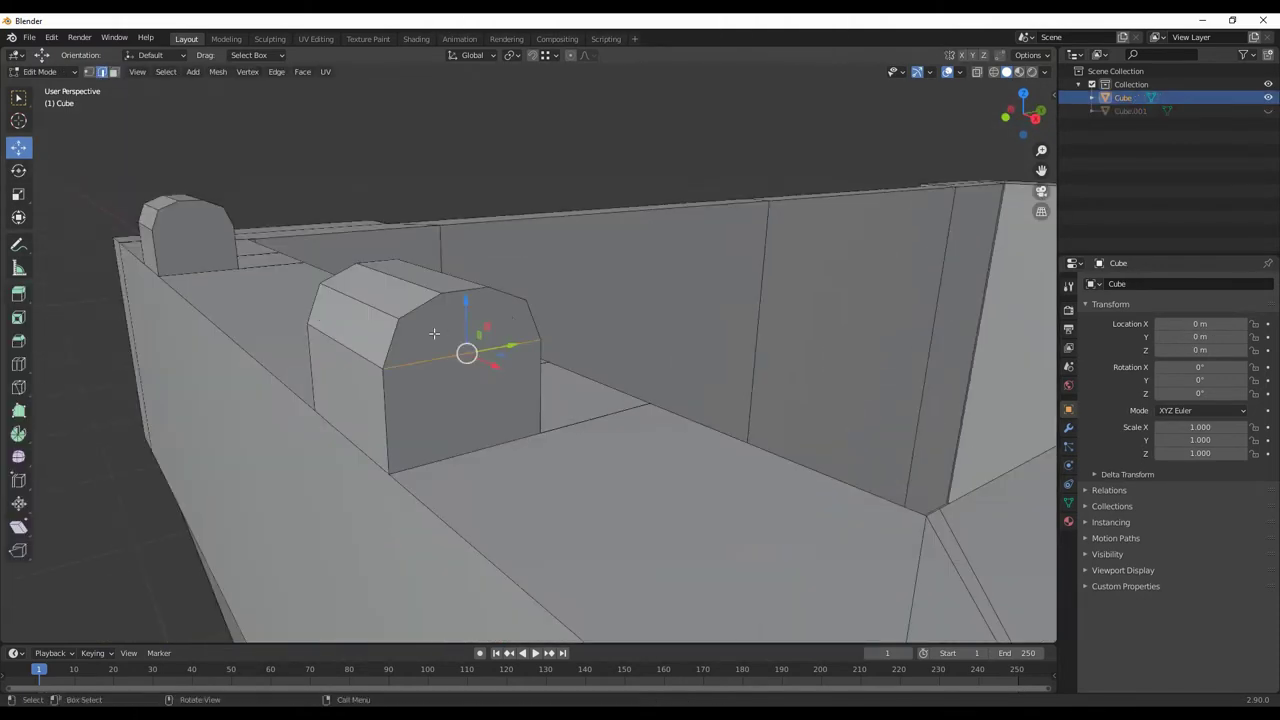
Finish the knife cut around the hinge posts and clear away the extra edges.
middle_drag(180, 192, 391, 149)
scroll(535, 368, up, 5)
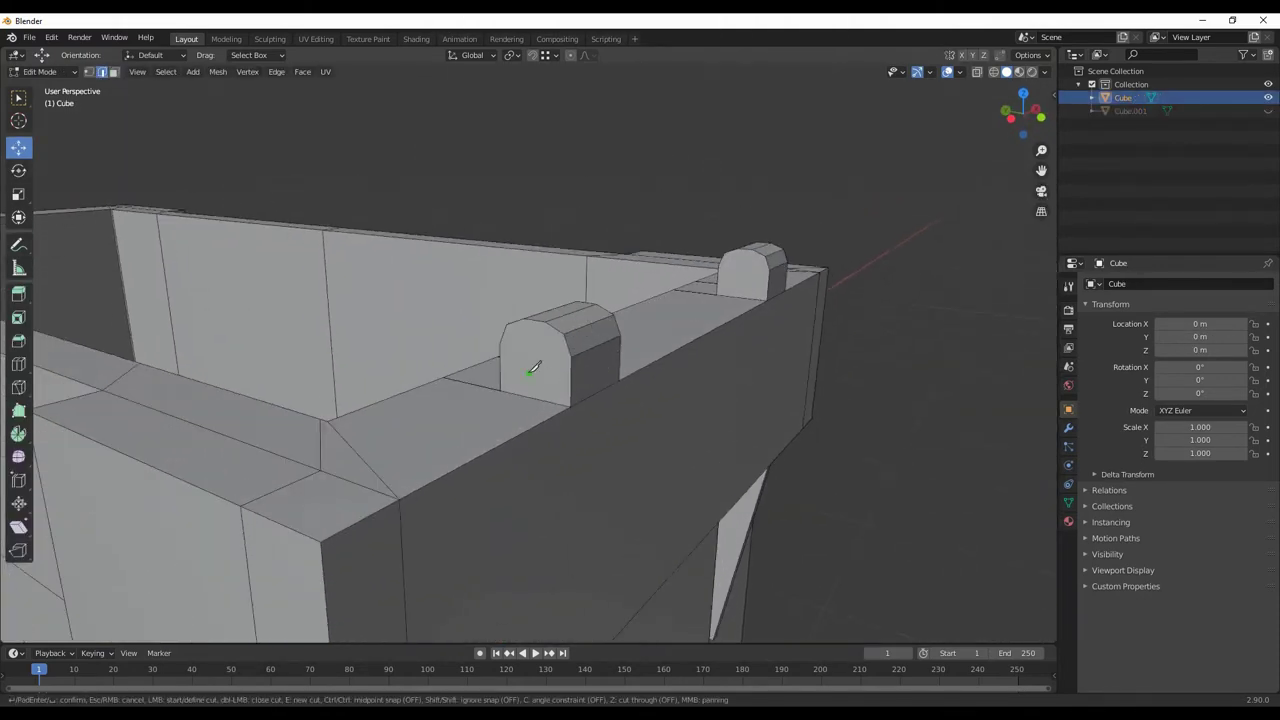
scroll(567, 330, up, 2)
key(Return)
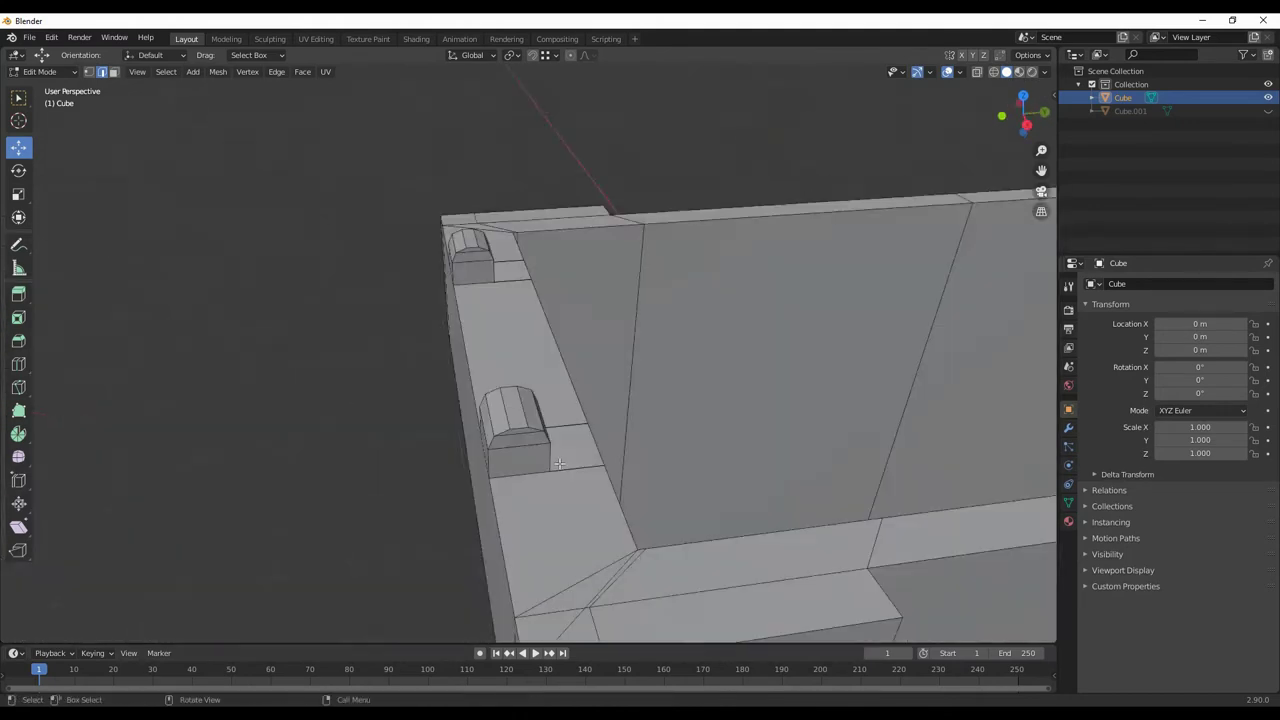
mouse_move(706, 344)
middle_down()
mouse_move(463, 334)
mouse_move(506, 413)
mouse_move(480, 420)
middle_up()
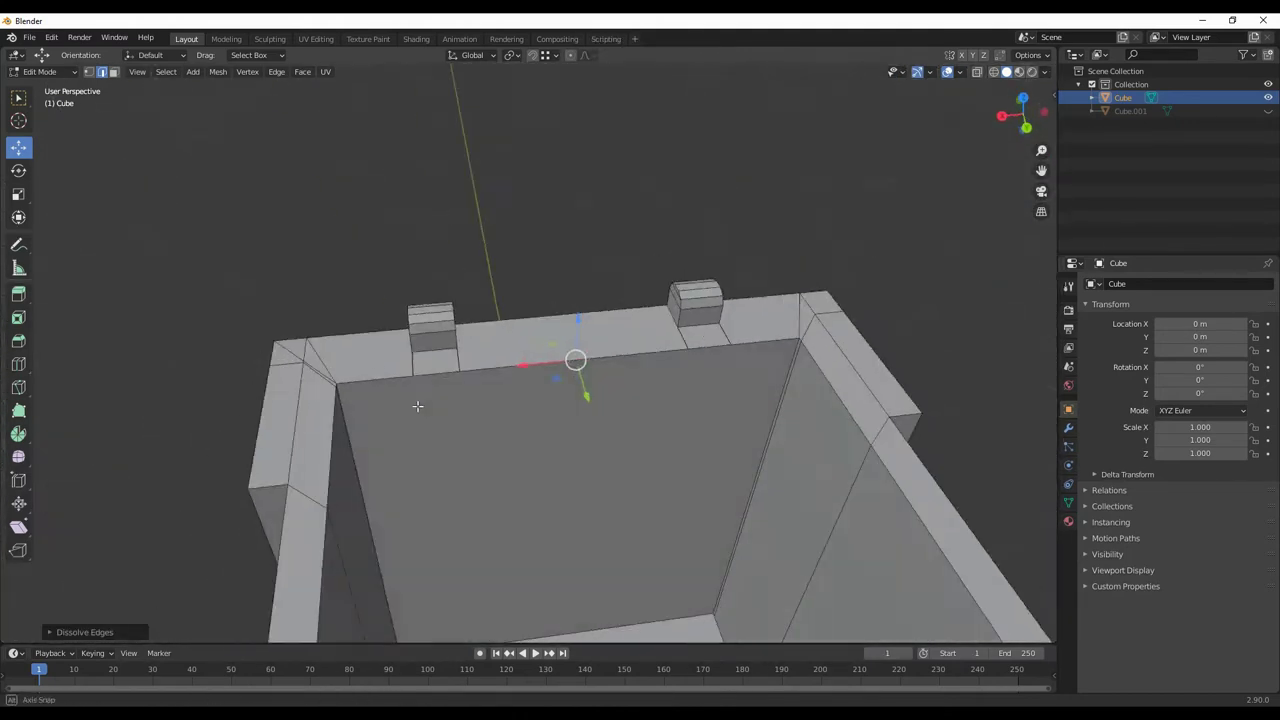
Separate the hinge post faces into their own object, Cube.002, and inspect its mesh.
key(3)
right_click(340, 262)
click(460, 543)
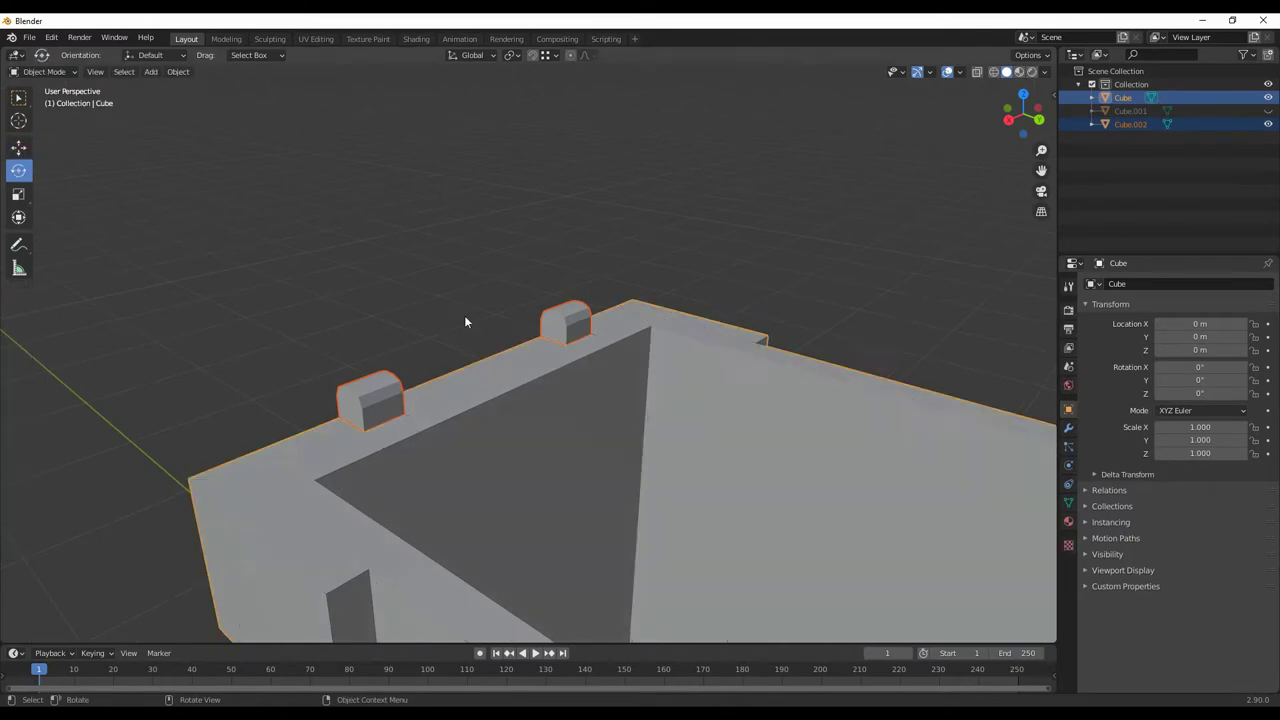
middle_drag(498, 400, 414, 482)
key(Tab)
mouse_move(578, 264)
middle_down()
mouse_move(500, 303)
mouse_move(486, 337)
mouse_move(590, 453)
mouse_move(483, 377)
mouse_move(500, 420)
mouse_move(484, 471)
mouse_move(600, 450)
mouse_move(870, 441)
mouse_move(666, 457)
mouse_move(686, 417)
mouse_move(540, 430)
mouse_move(513, 340)
middle_up()
key(Tab)
Re-select the Cube box body and check it in Edit and Object Mode.
click(483, 377)
key(Tab)
key(Tab)
scroll(484, 471, down, 10)
key(Tab)
Orbit and zoom around the box to inspect the rim and vertical outer corner.
scroll(537, 452, up, 5)
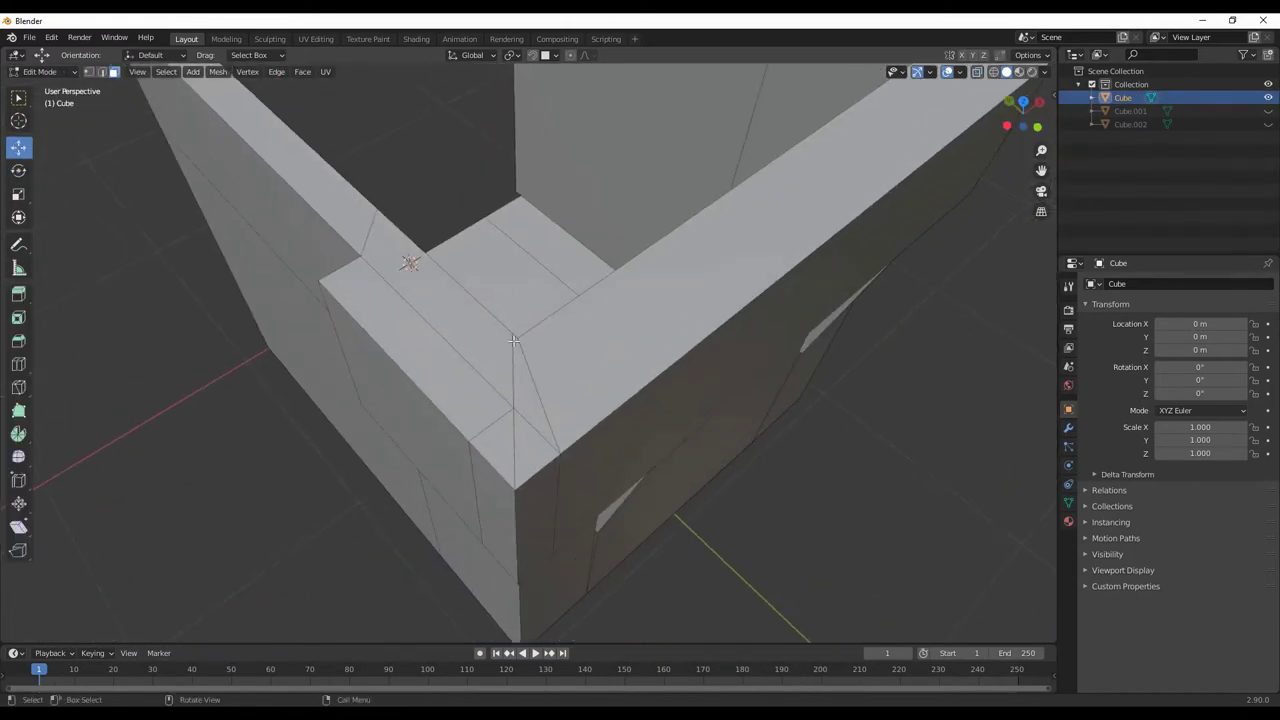
mouse_move(531, 512)
middle_down()
mouse_move(563, 315)
mouse_move(467, 424)
middle_up()
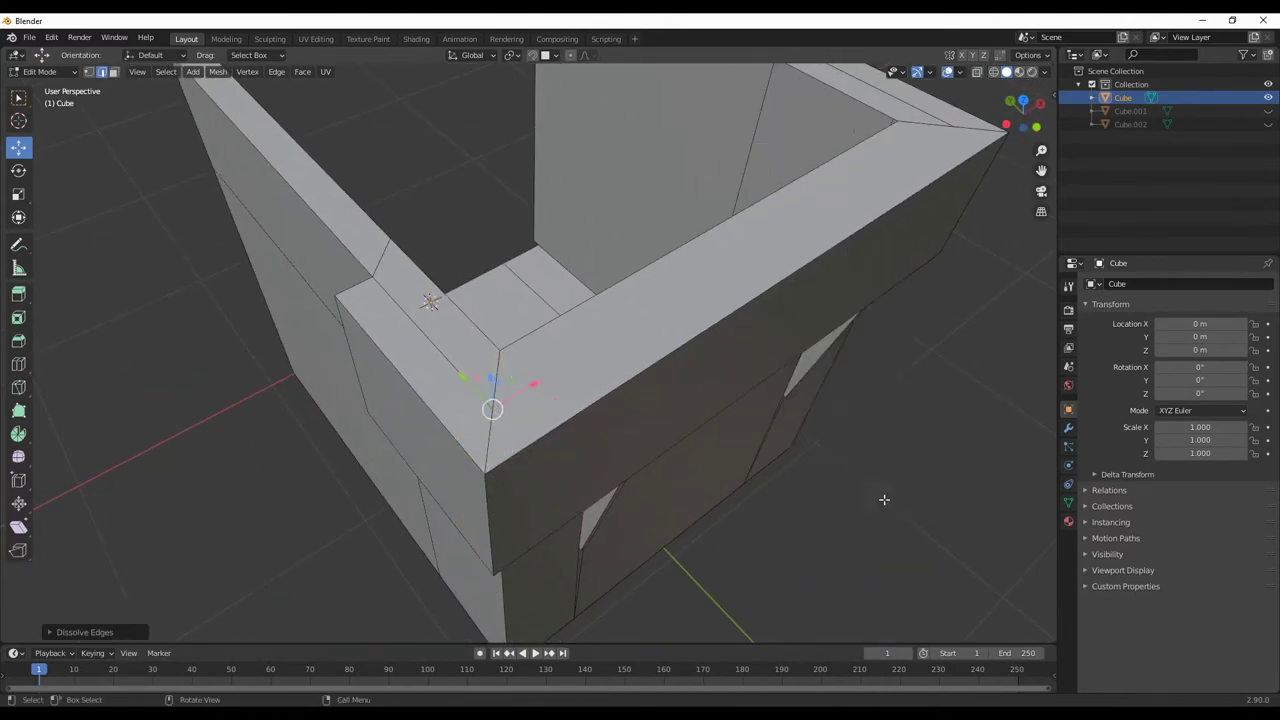
middle_drag(884, 499, 424, 470)
mouse_move(941, 487)
middle_down()
mouse_move(669, 389)
mouse_move(551, 449)
mouse_move(591, 137)
mouse_move(486, 258)
mouse_move(631, 514)
middle_up()
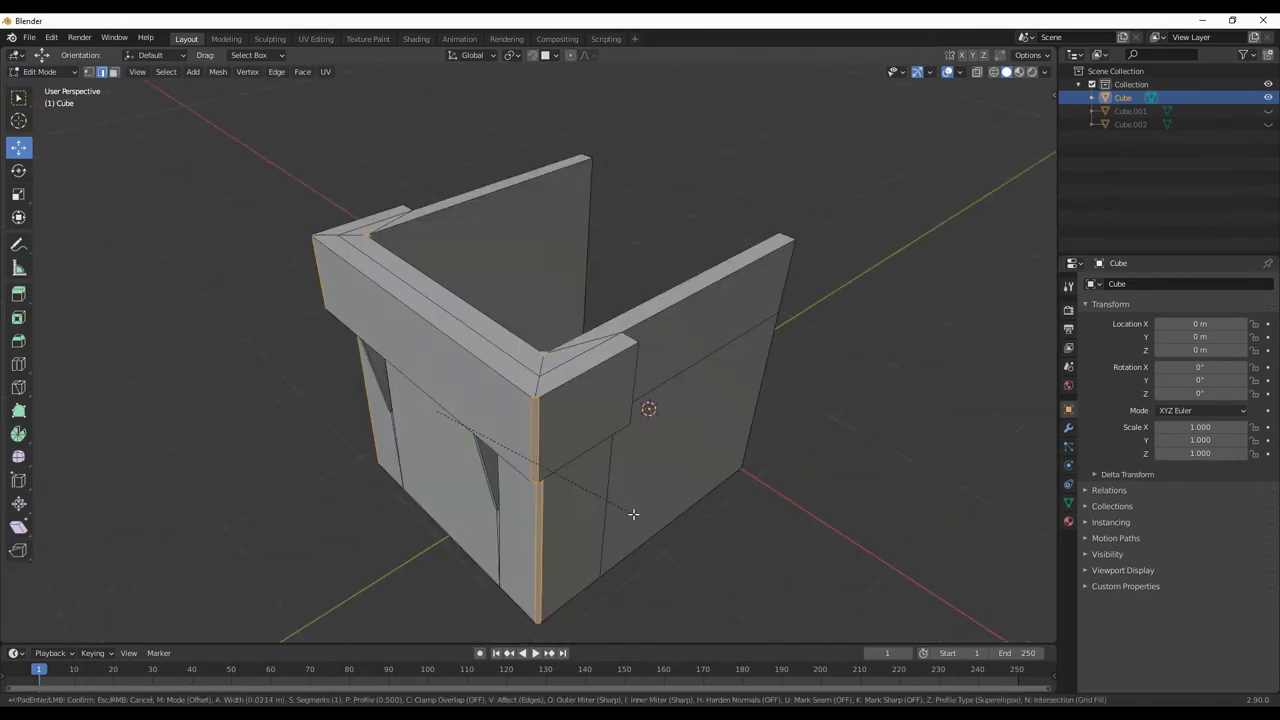
scroll(583, 463, up, 3)
scroll(567, 401, up, 1)
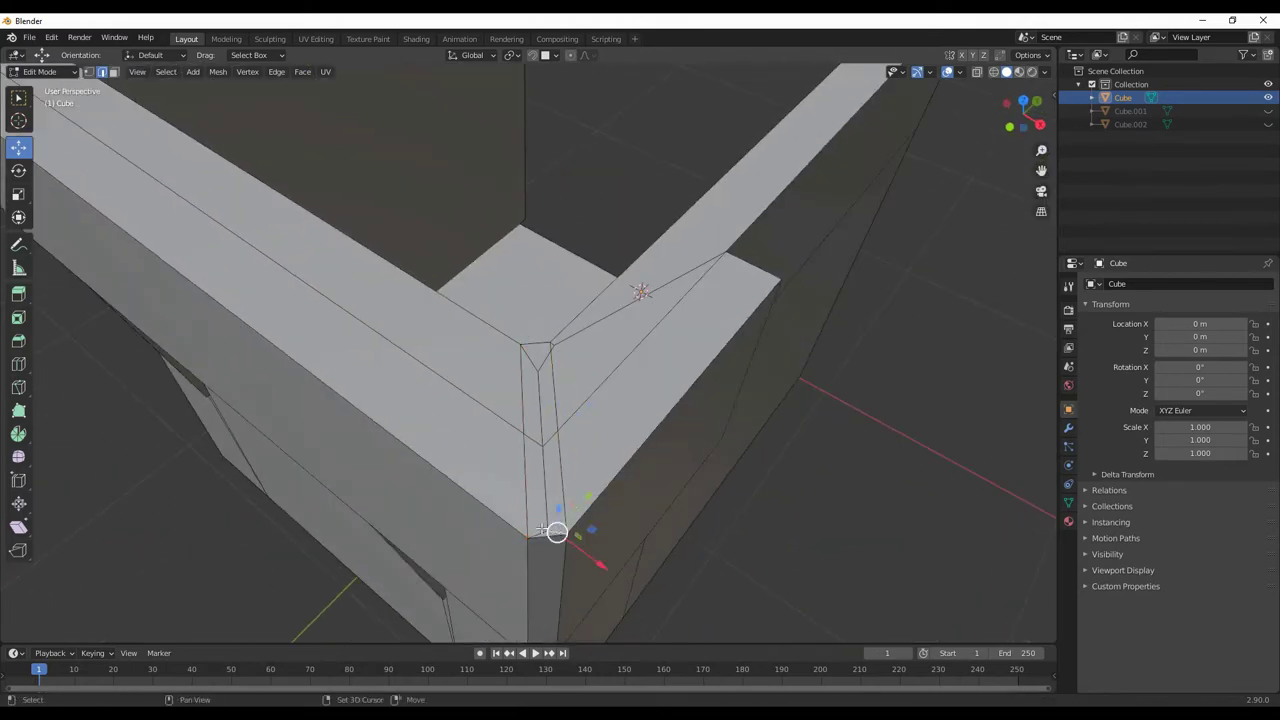
mouse_move(805, 493)
middle_down()
mouse_move(680, 415)
mouse_move(829, 400)
mouse_move(736, 407)
middle_up()
scroll(575, 497, up, 2)
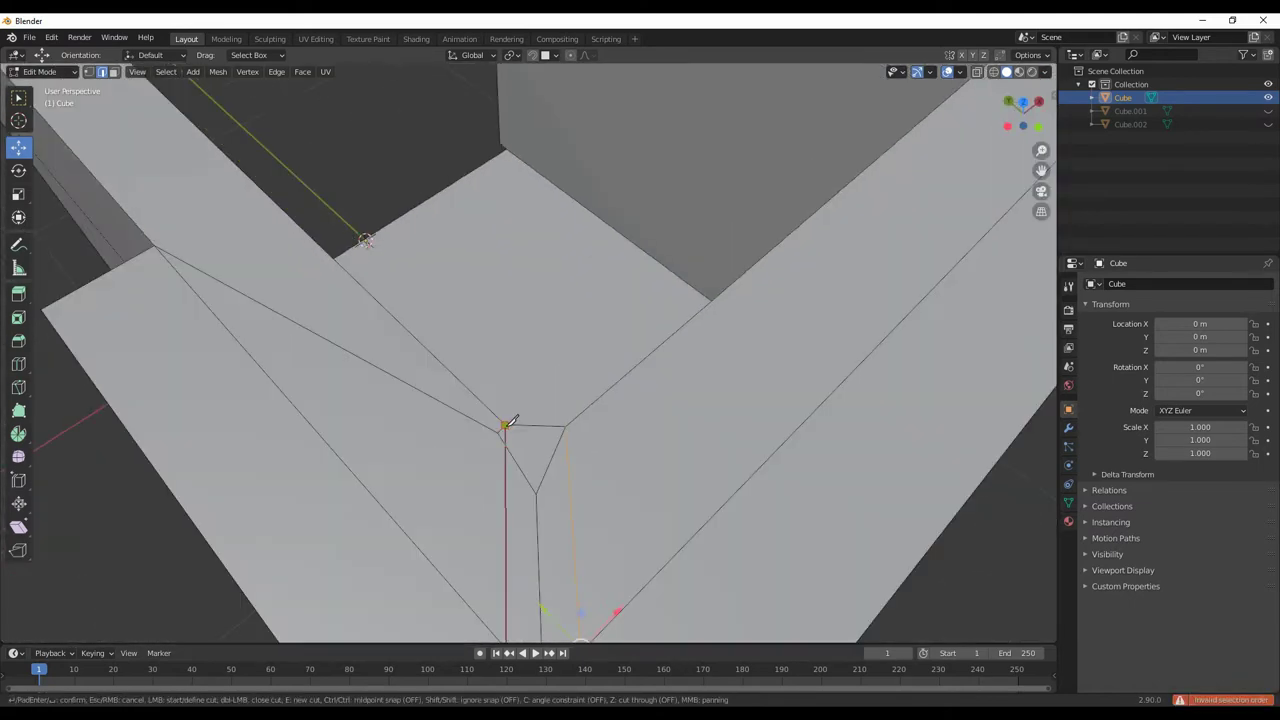
middle_drag(506, 427, 525, 543)
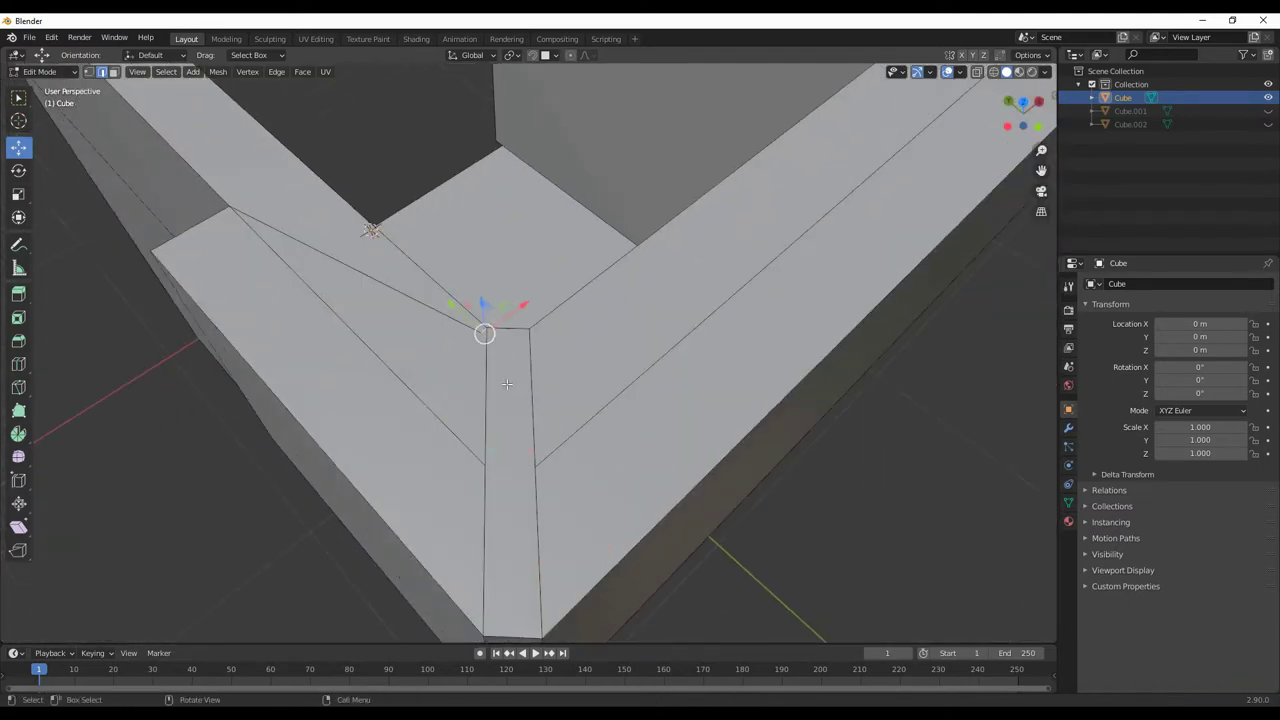
middle_drag(486, 331, 430, 500)
scroll(430, 473, up, 3)
scroll(470, 502, down, 5)
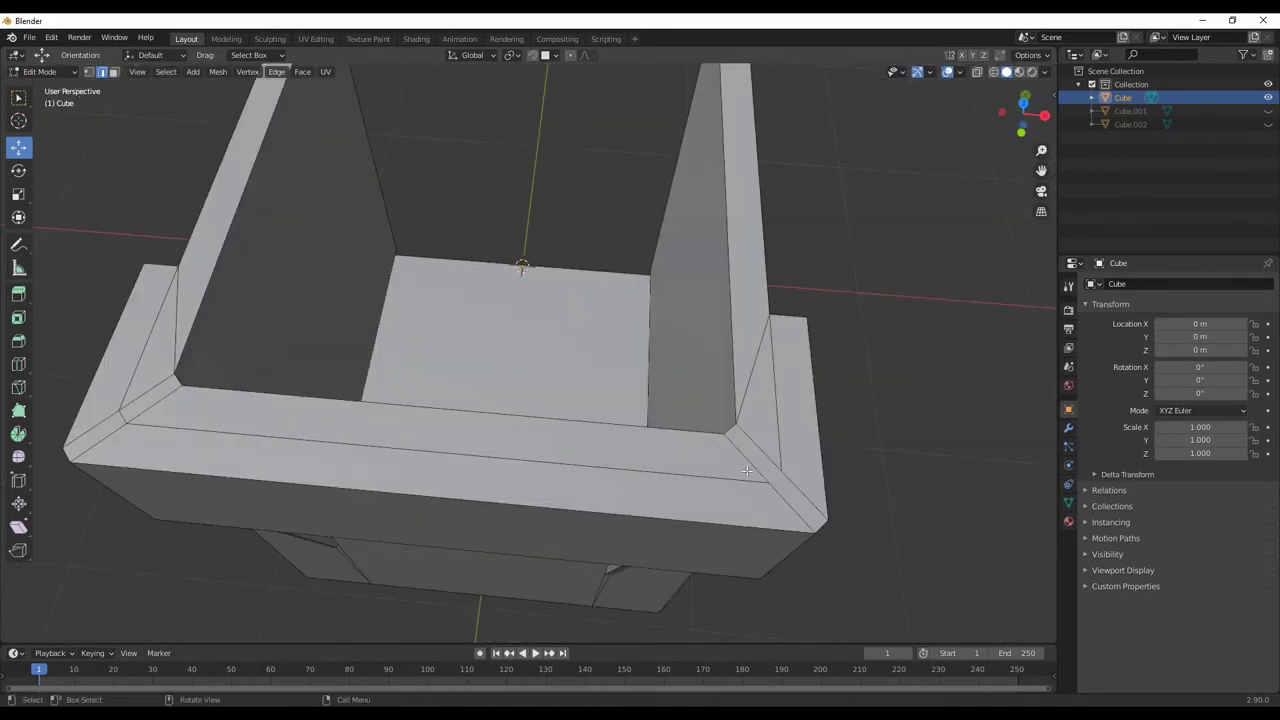
Return to Object Mode and review the box's modifier settings.
key(Tab)
click(1068, 427)
click(1180, 283)
click(1212, 320)
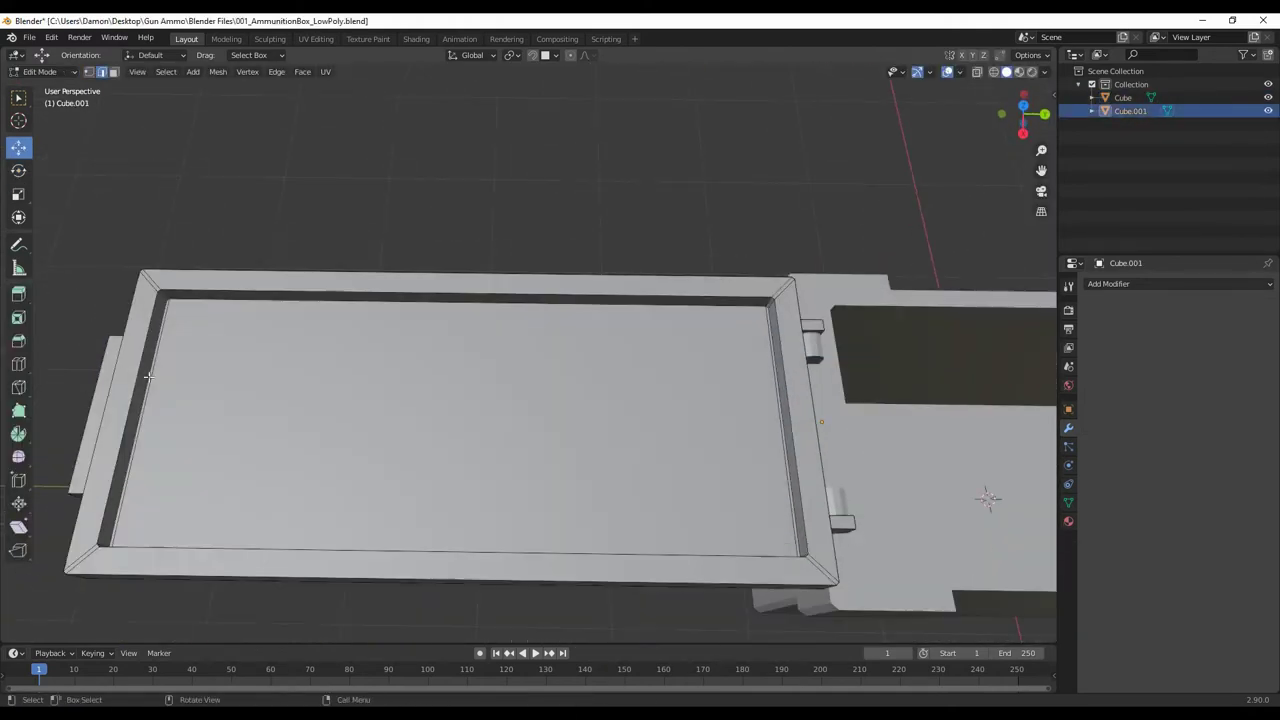
Dissolve the extra lid edges and select the lid's top face.
right_click(768, 470)
click(763, 471)
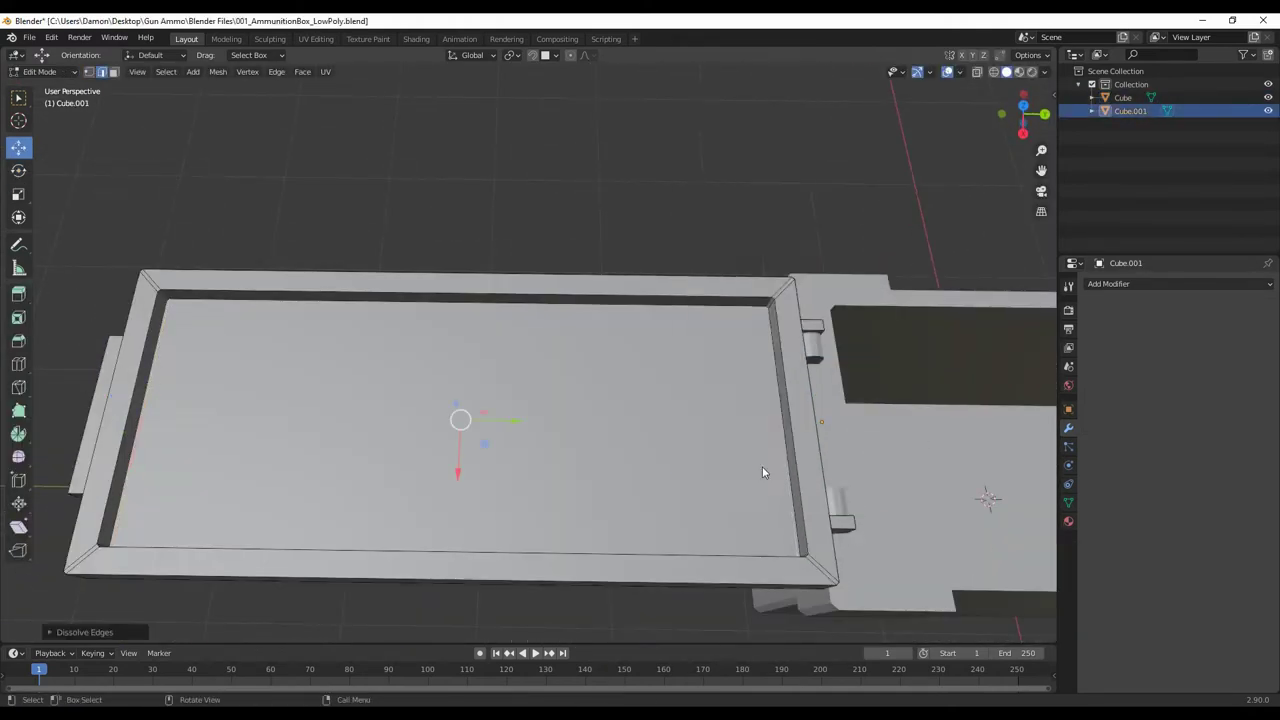
key(3)
click(700, 490)
key(s)
click(714, 500)
Extrude the top face into a raised panel and scale it along Y.
mouse_move(714, 500)
middle_down()
mouse_move(525, 420)
mouse_move(535, 400)
middle_up()
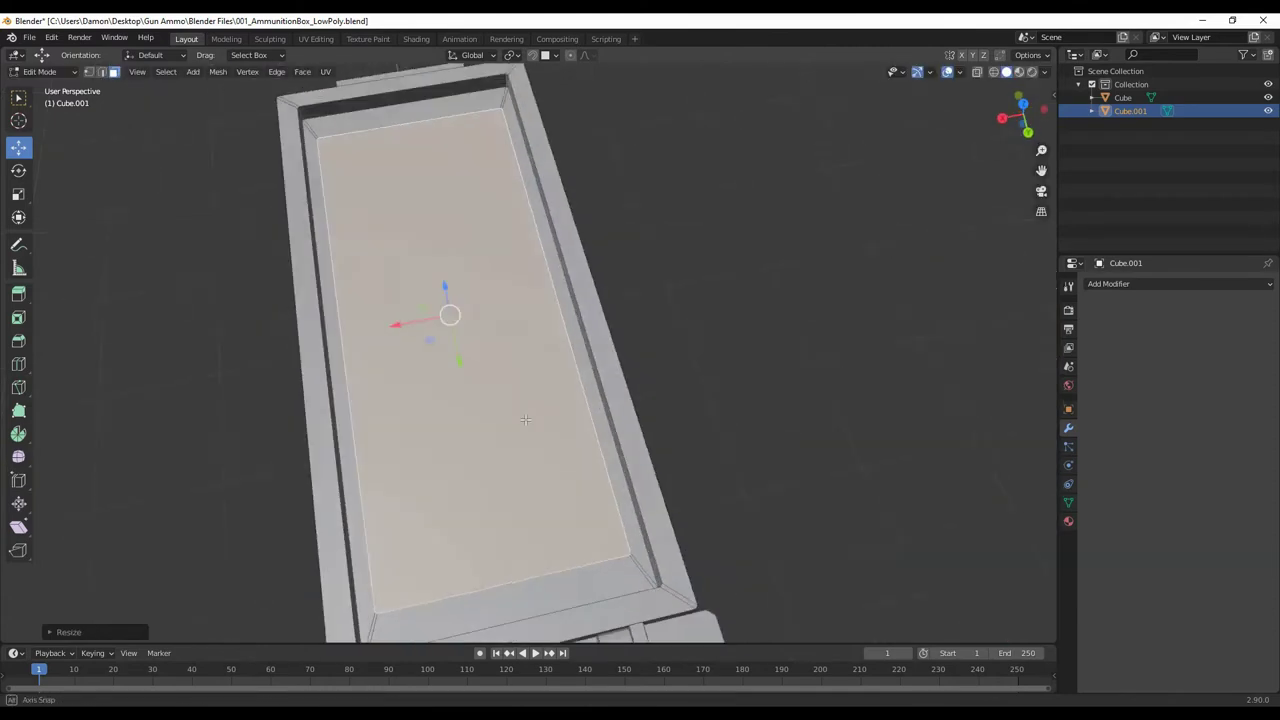
key(e)
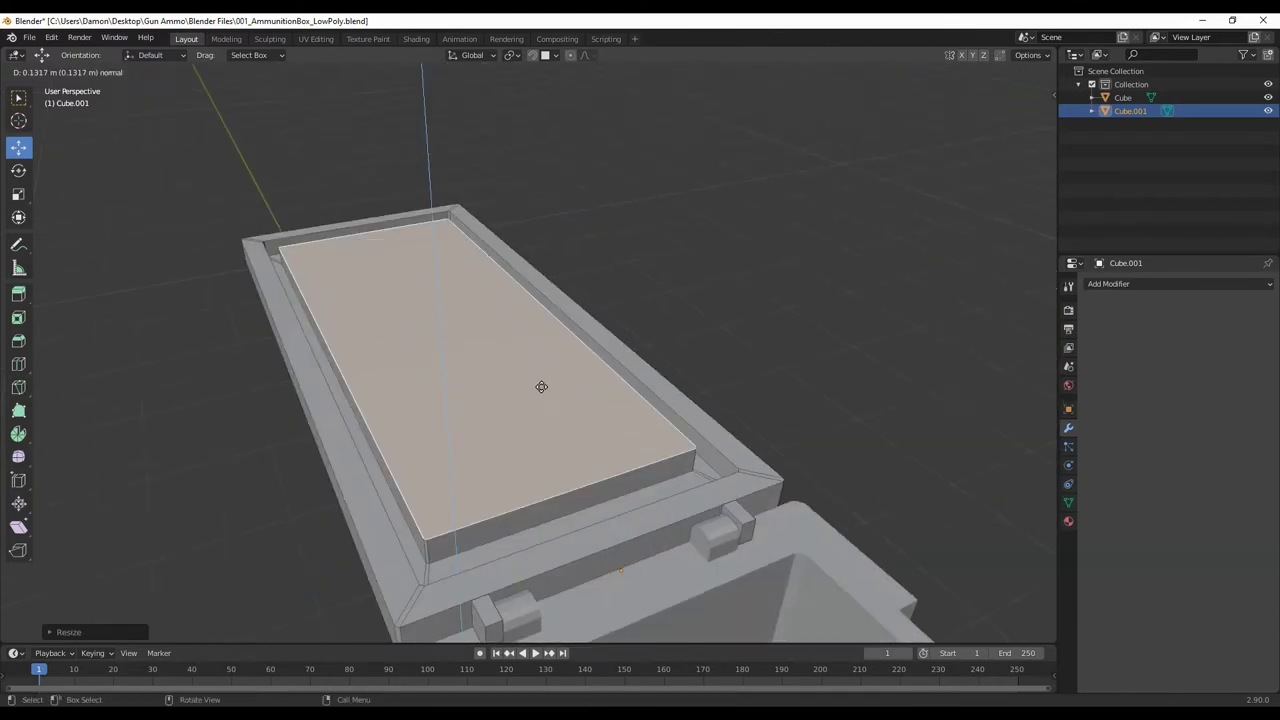
click(591, 449)
mouse_move(594, 457)
middle_down()
mouse_move(763, 441)
mouse_move(720, 400)
middle_up()
shift+click(720, 400)
key(s)
key(y)
Rotate the lid shut onto the box body and orbit to check it.
key(Tab)
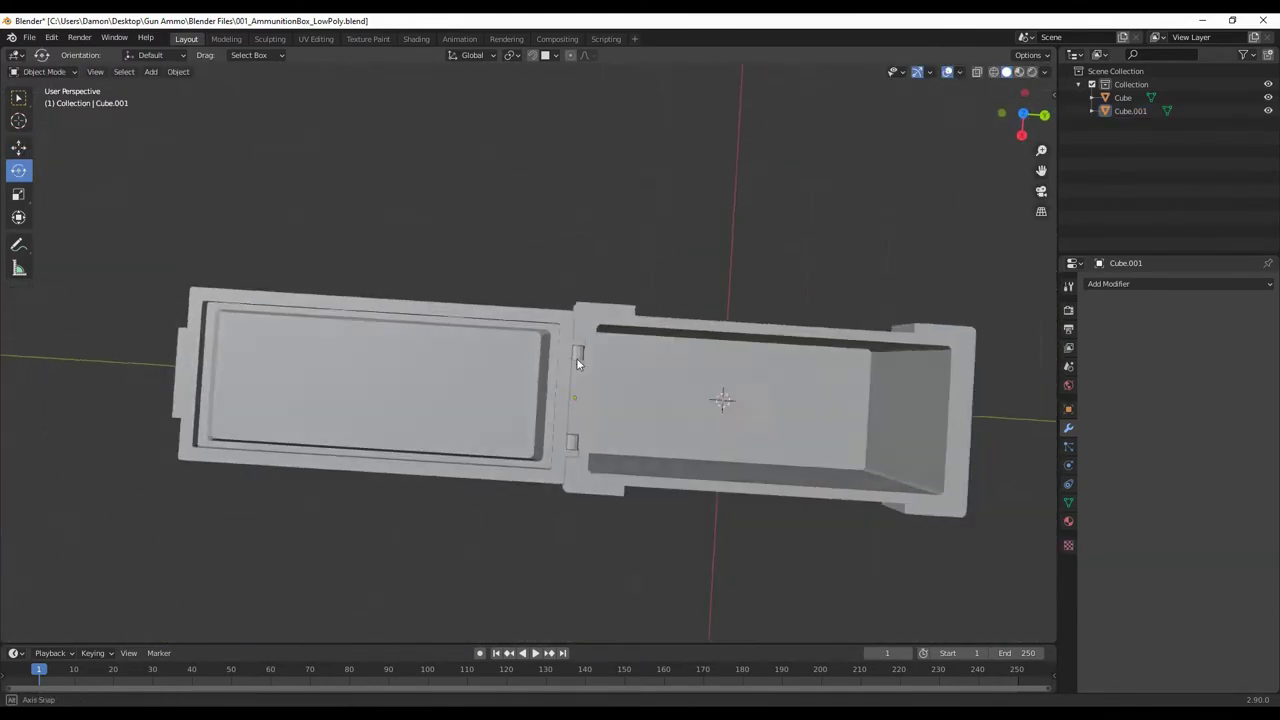
middle_drag(583, 415, 562, 330)
drag(562, 330, 467, 583)
middle_drag(467, 583, 625, 330)
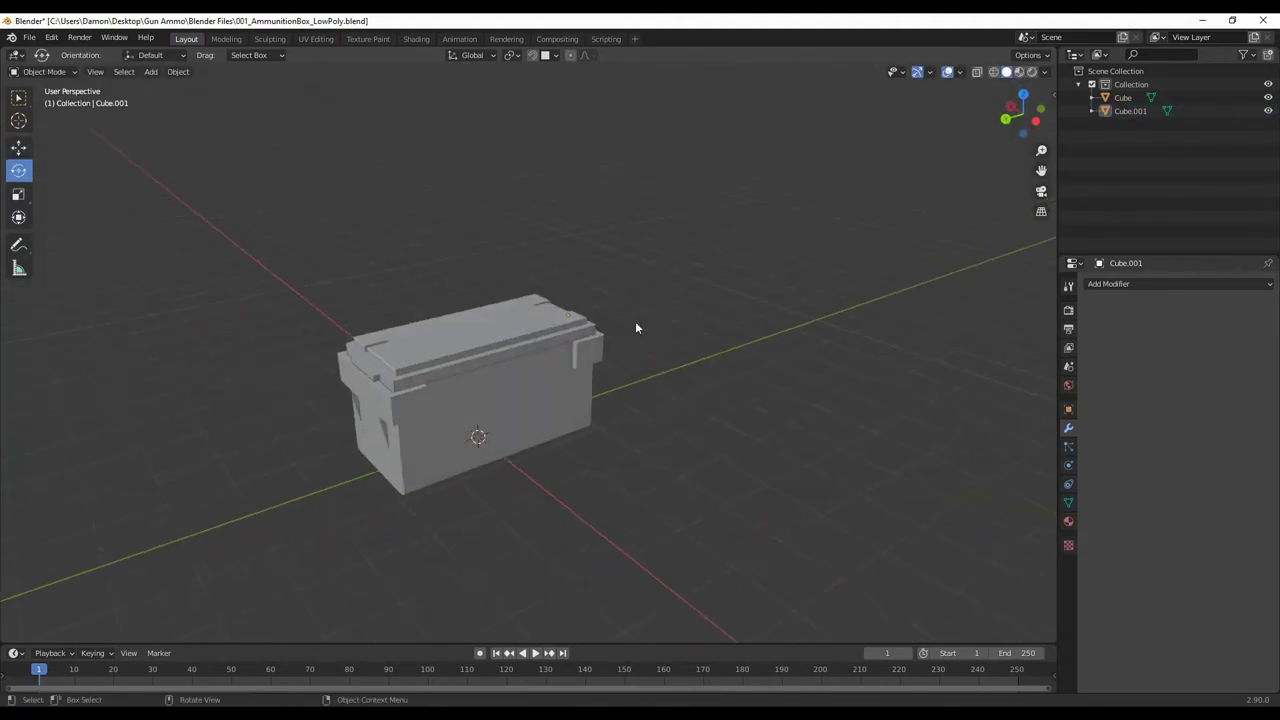
Add a new cylinder to the scene at the 3D cursor.
click(606, 467)
key(shift+c)
click(150, 71)
click(282, 153)
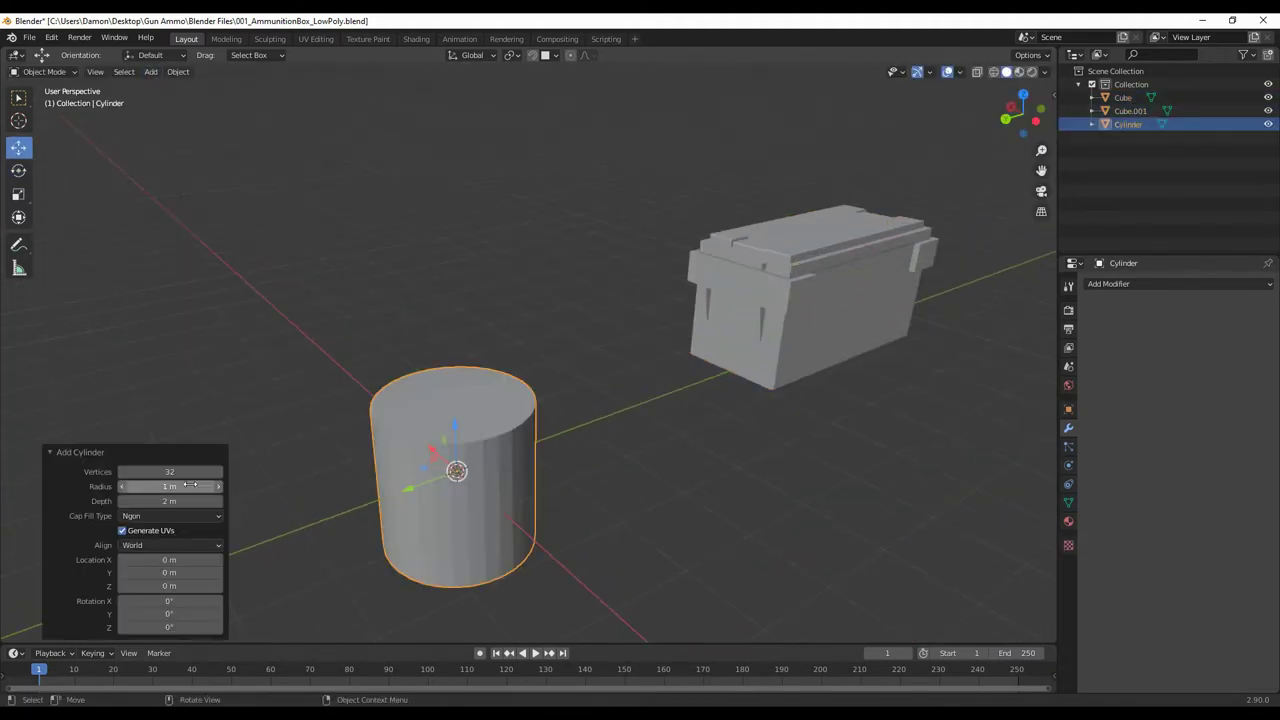
Shrink the cylinder and lift its geometry upward along Z.
key(Tab)
key(s)
scroll(509, 463, up, 2)
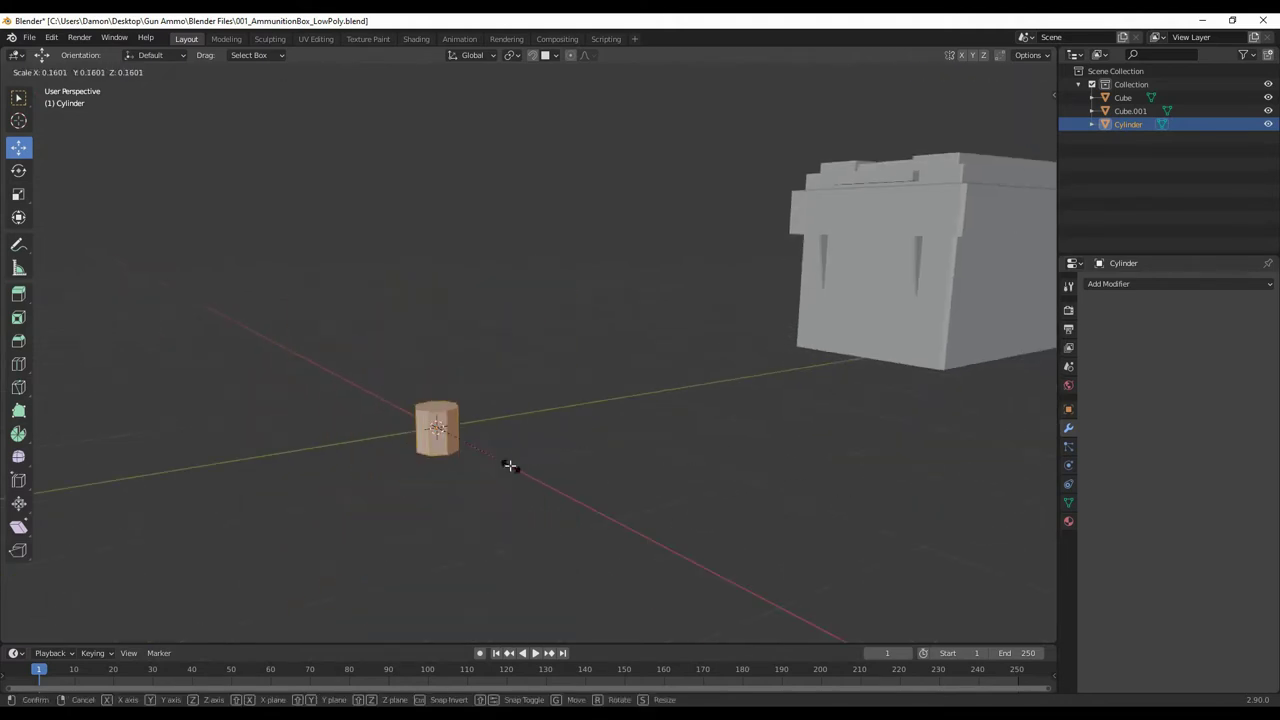
click(457, 434)
scroll(579, 427, up, 2)
key(g)
key(z)
click(571, 334)
Inset and extrude the top into a neck, merge it to a point, and raise the upper loop.
key(ctrl+KP_3)
key(w)
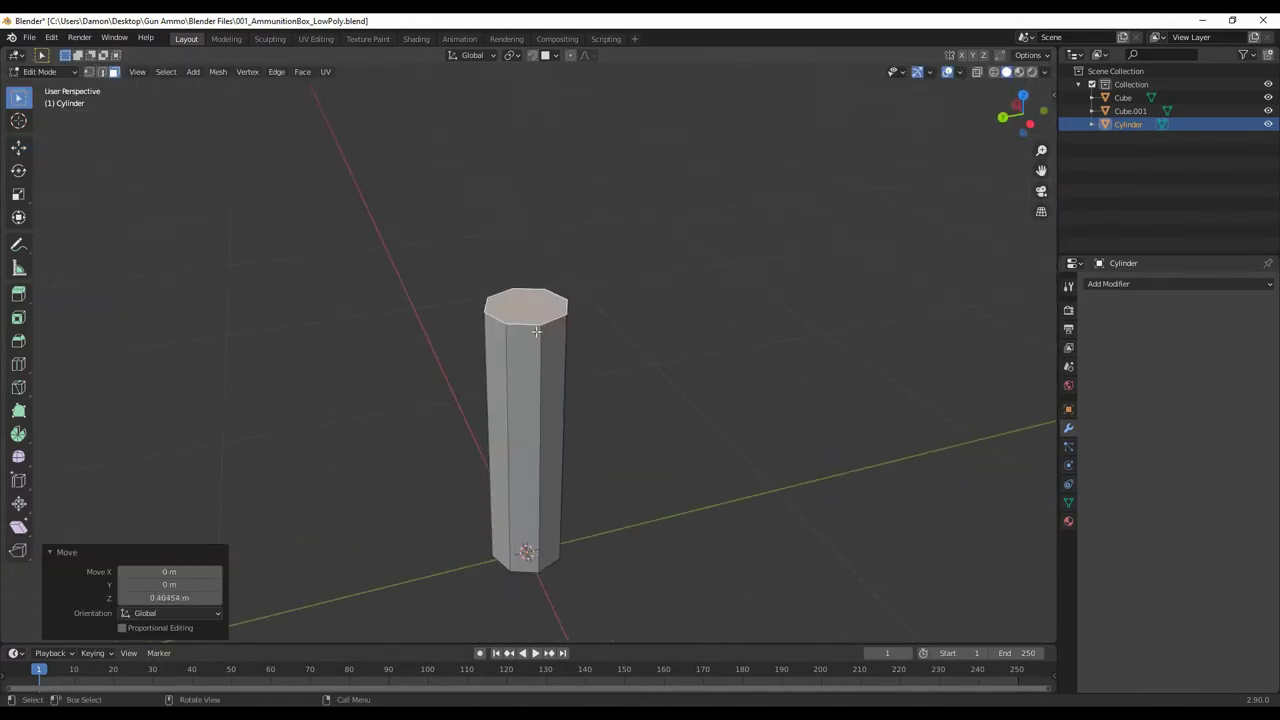
click(546, 317)
middle_drag(546, 317, 677, 323)
key(e)
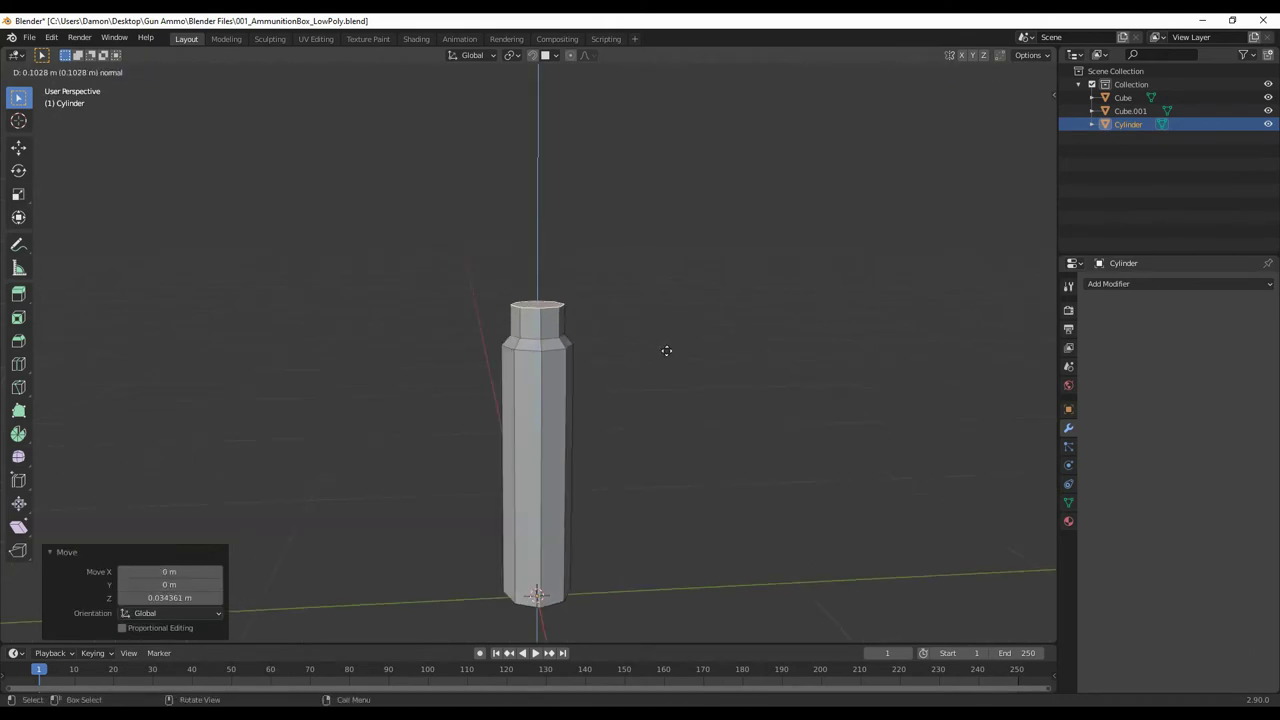
key(ctrl+KP_3)
right_click(665, 338)
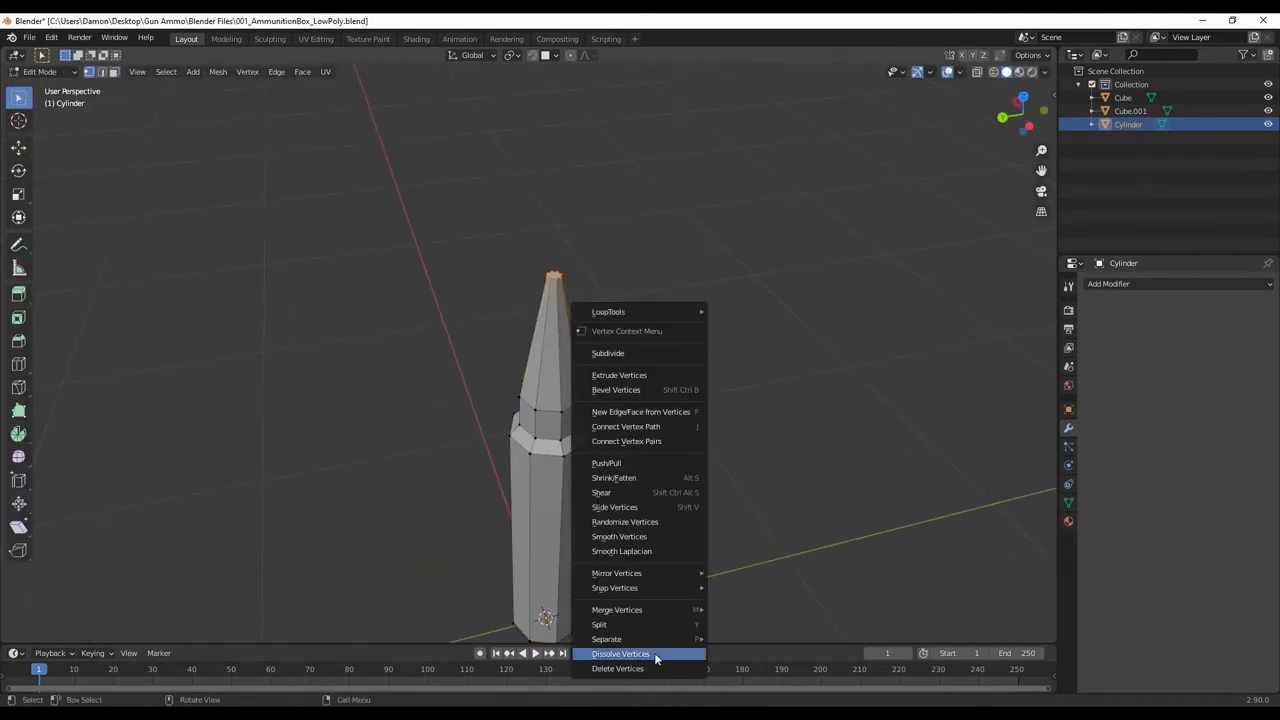
click(654, 652)
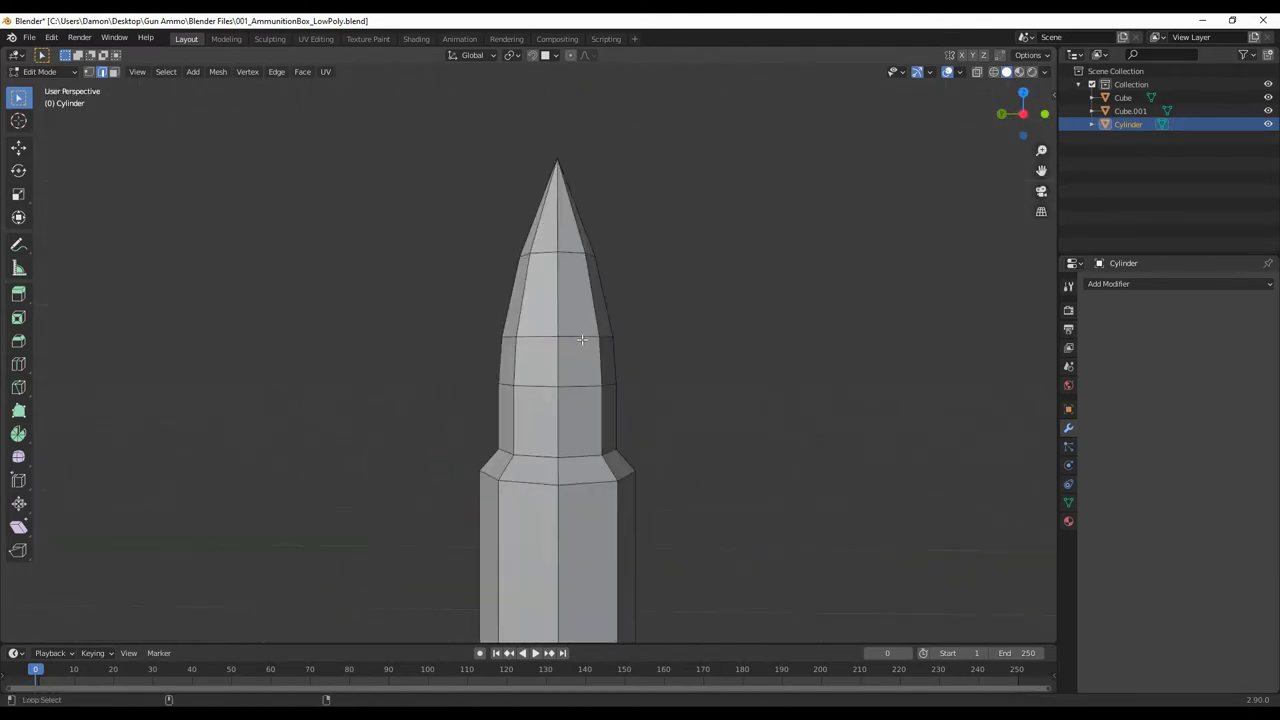
scroll(581, 340, down, 8)
middle_drag(706, 411, 645, 443)
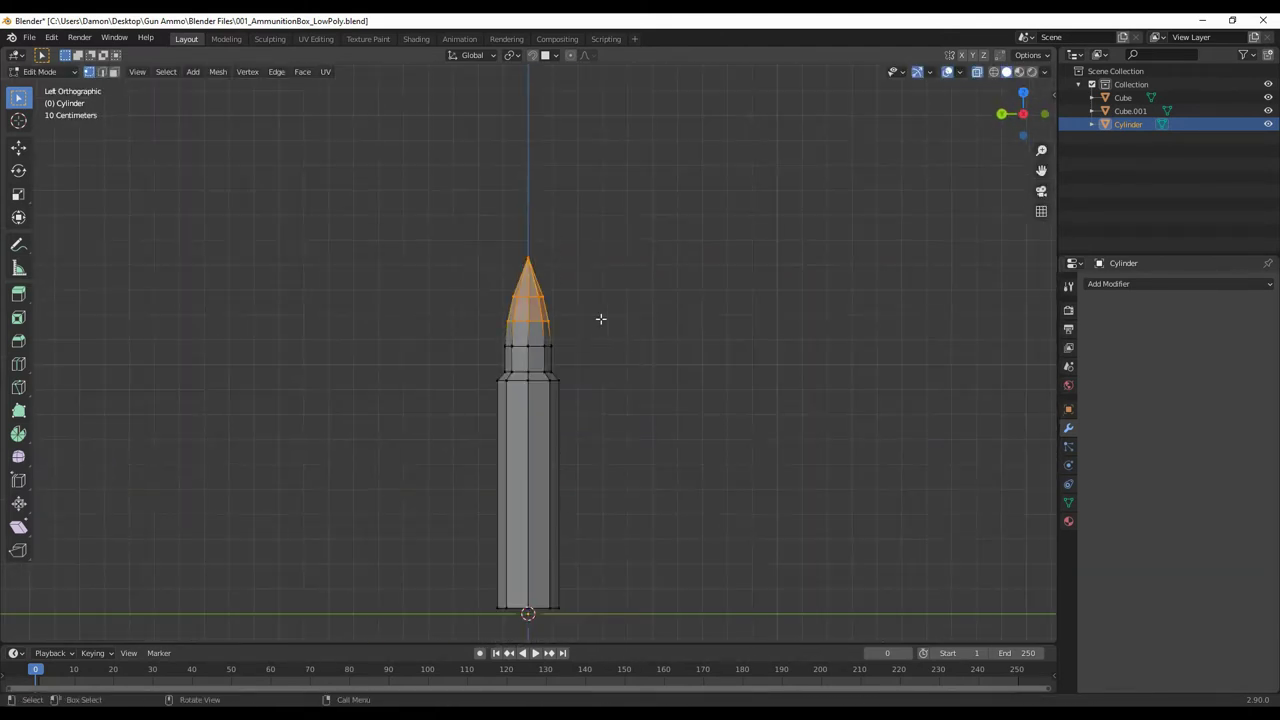
click(732, 366)
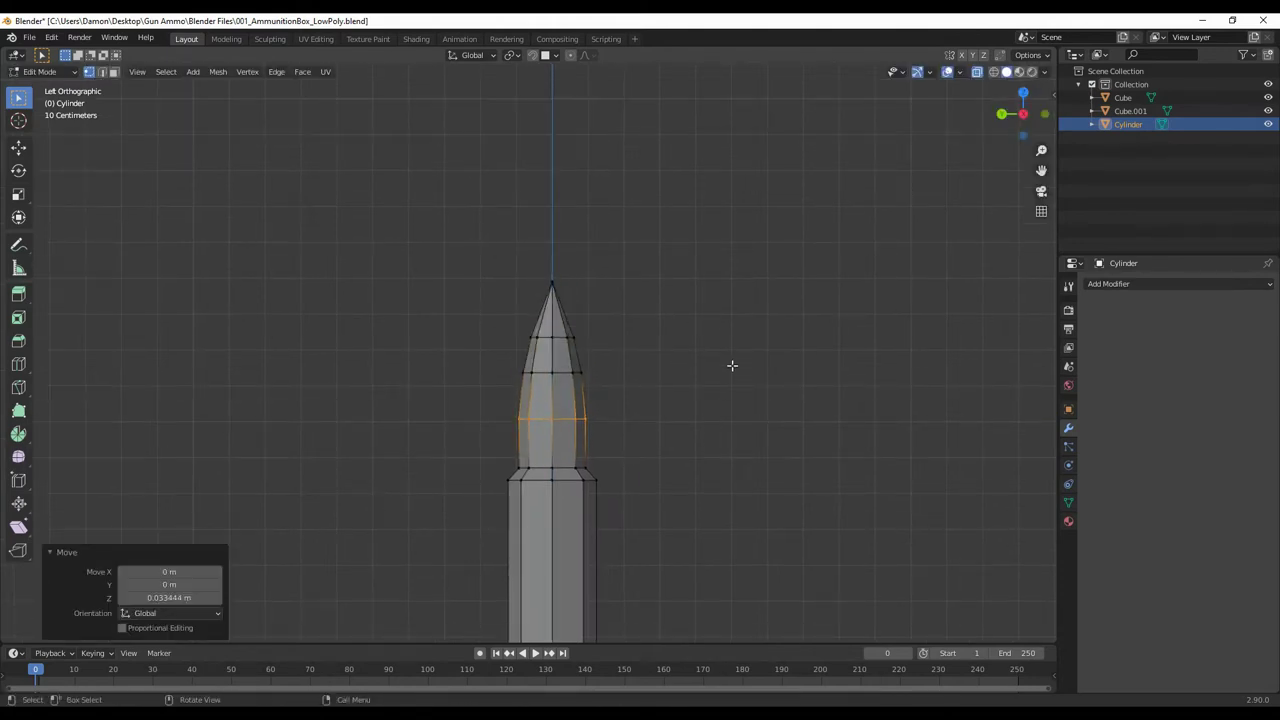
Scale the bullet down slightly to 0.914.
click(672, 307)
middle_drag(520, 463, 543, 500)
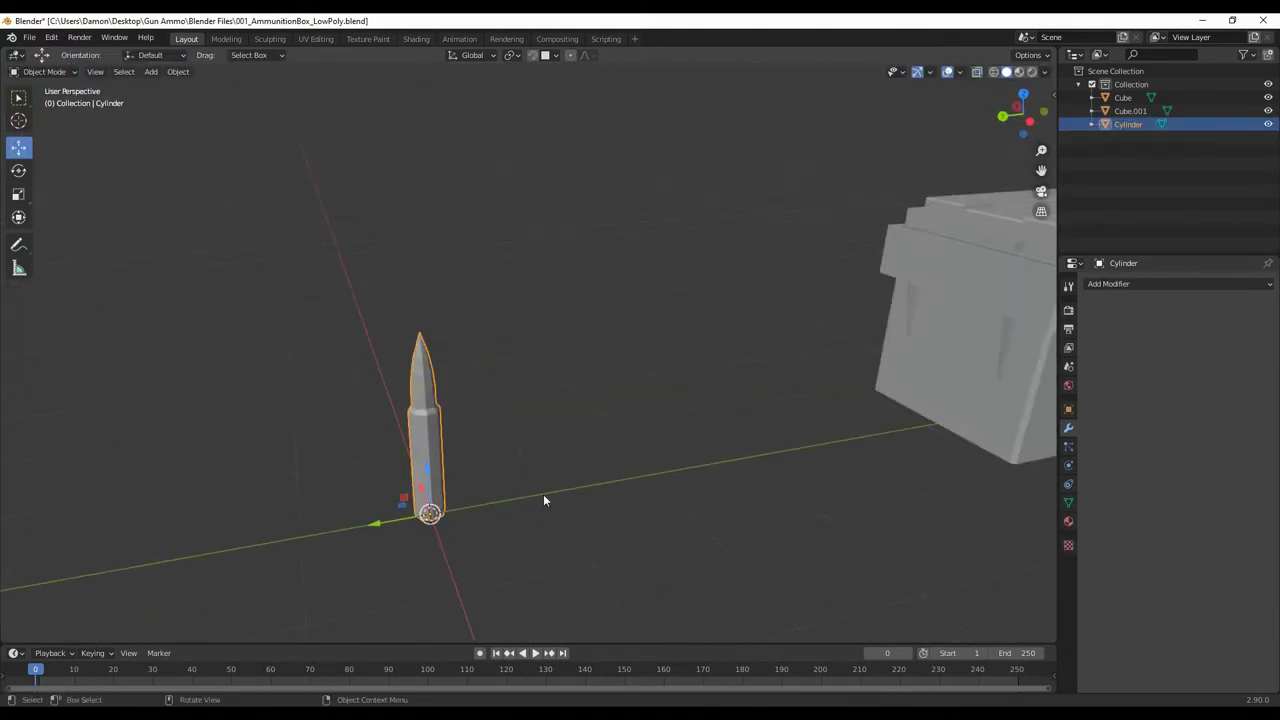
middle_drag(509, 449, 644, 389)
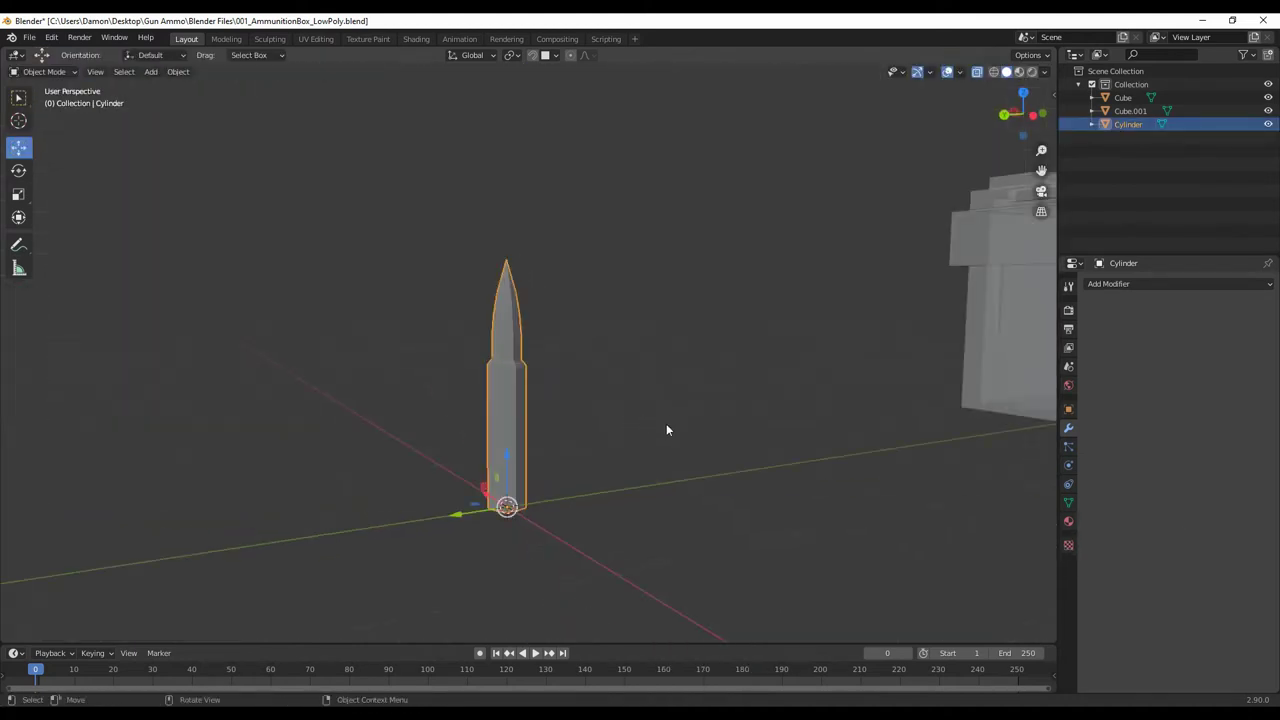
drag(400, 114, 671, 434)
key(g)
key(z)
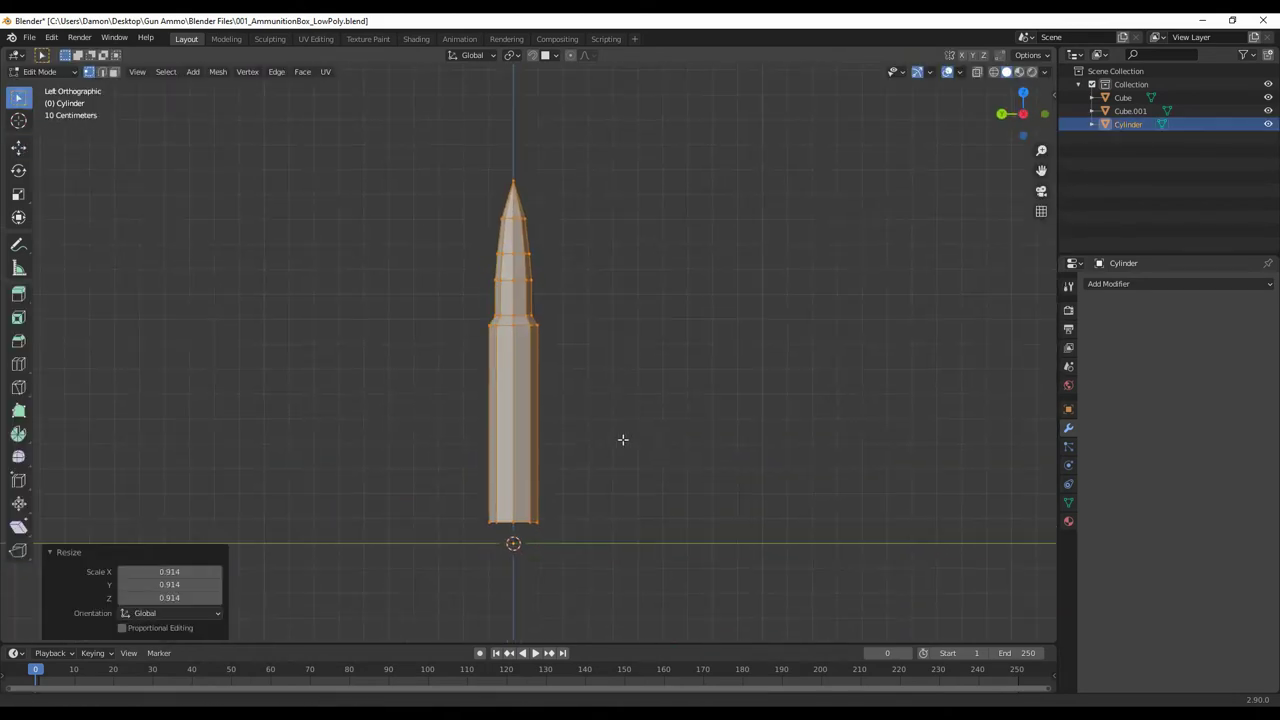
Add an Array modifier making six bullets with Relative Offset Y -1.1.
click(1108, 283)
click(988, 310)
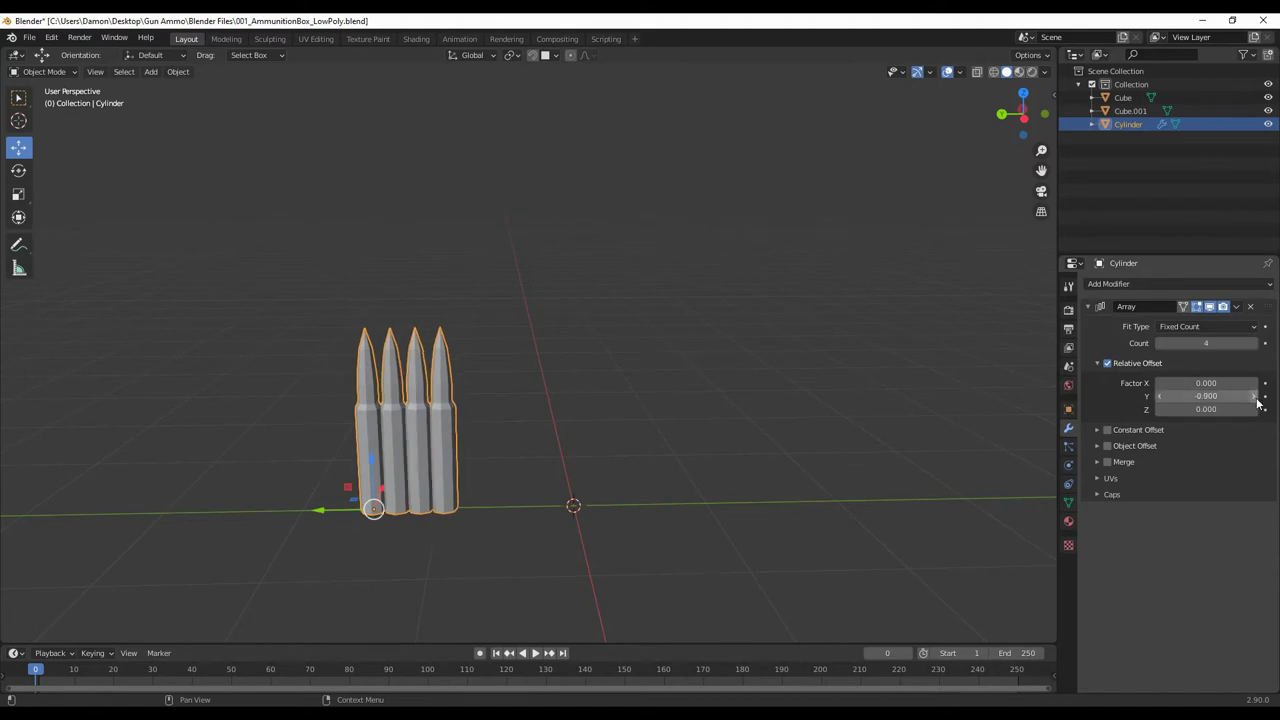
click(801, 358)
middle_drag(801, 358, 810, 402)
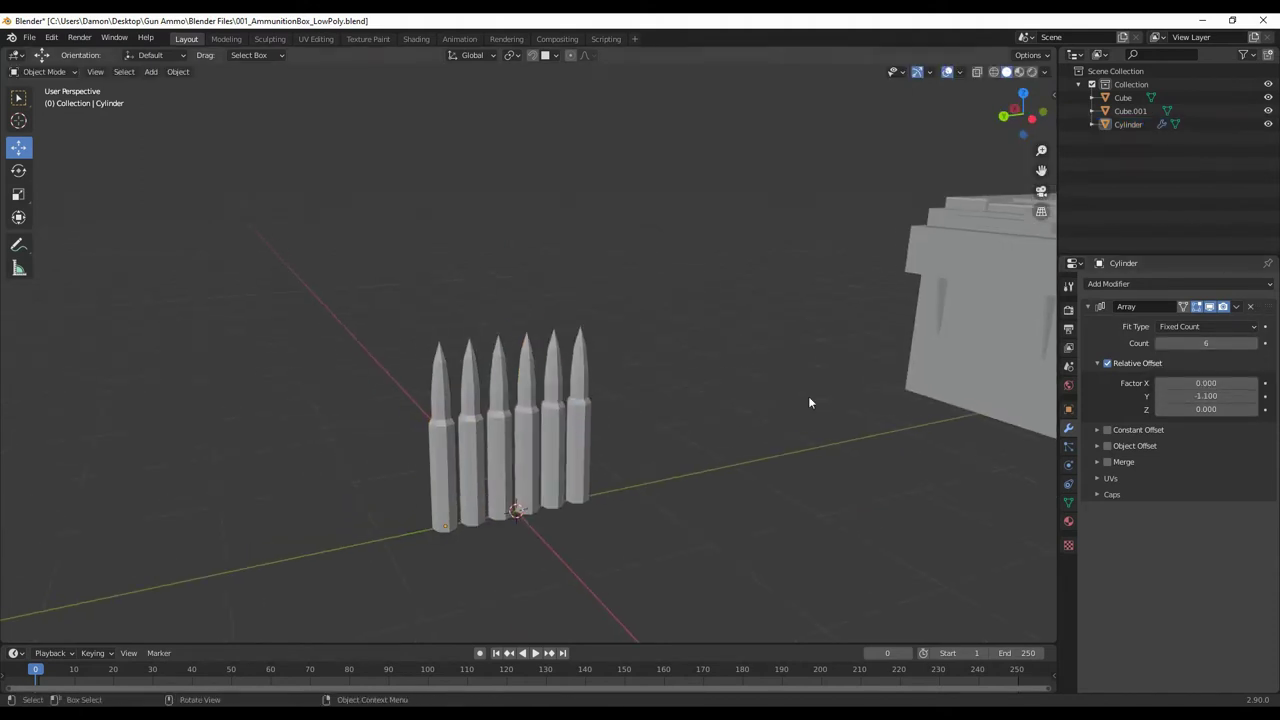
Add a new cube for the clip and enter its Edit Mode.
click(151, 72)
click(271, 100)
key(Tab)
Narrow the new cube along the X axis.
key(s)
key(x)
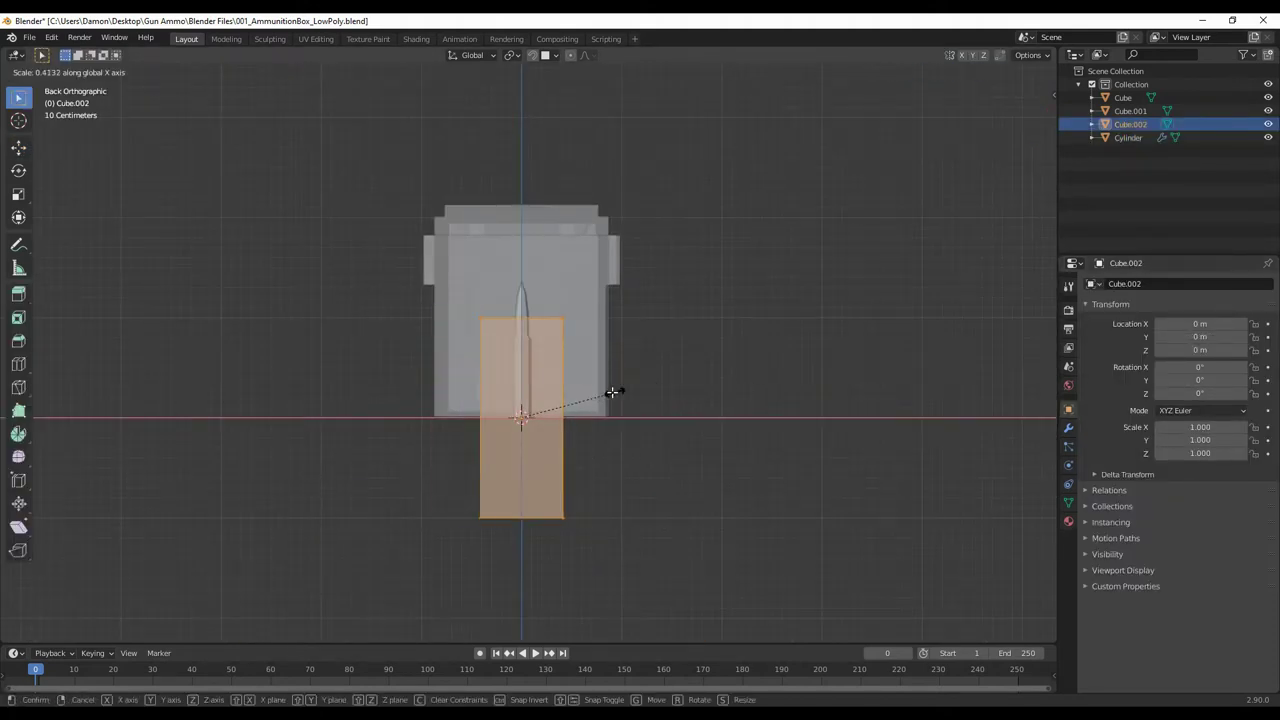
click(608, 394)
mouse_move(608, 394)
middle_down()
mouse_move(543, 403)
mouse_move(700, 380)
mouse_move(671, 371)
mouse_move(737, 446)
mouse_move(691, 411)
mouse_move(775, 285)
mouse_move(743, 480)
mouse_move(903, 286)
mouse_move(720, 406)
mouse_move(642, 421)
middle_up()
scroll(700, 380, up, 3)
scroll(728, 463, down, 2)
Move the cube down on Z, then inset and sink its top face to hollow it.
click(703, 388)
key(g)
key(z)
click(734, 436)
click(760, 285)
key(e)
click(743, 485)
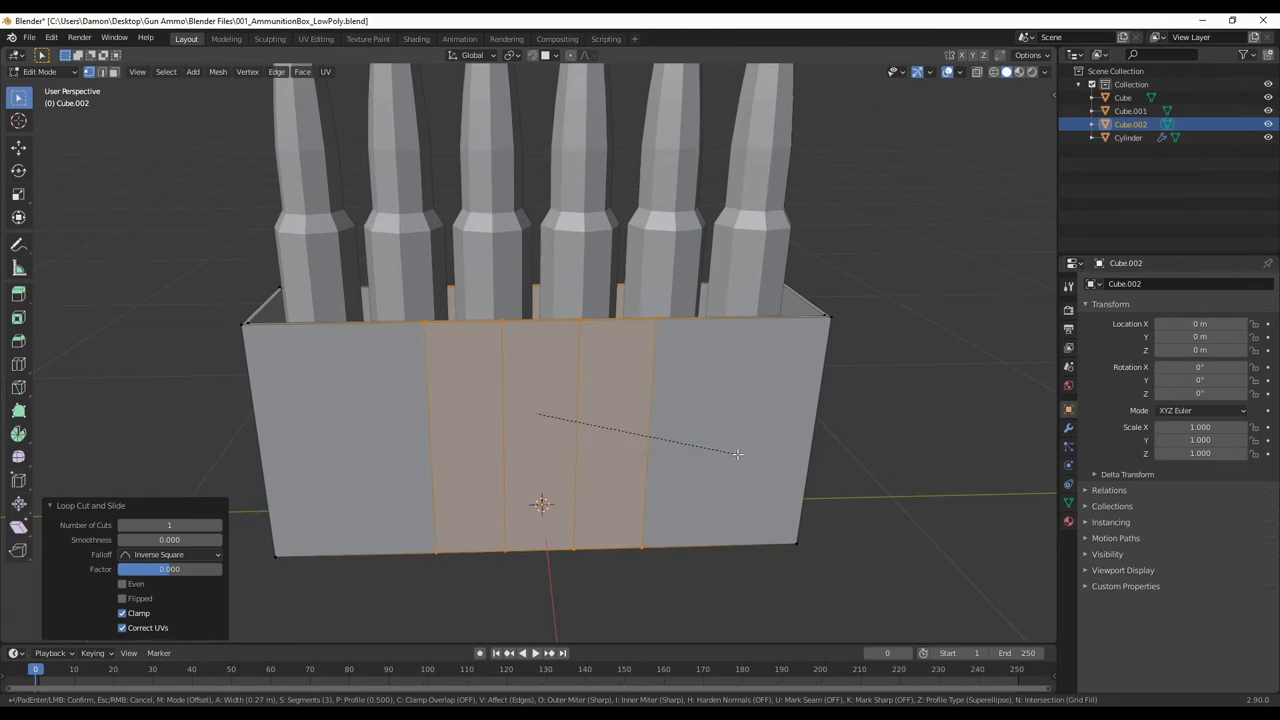
Spread the middle edge loops on Y and lower the middle rim faces into a notch.
key(KP_3)
key(s)
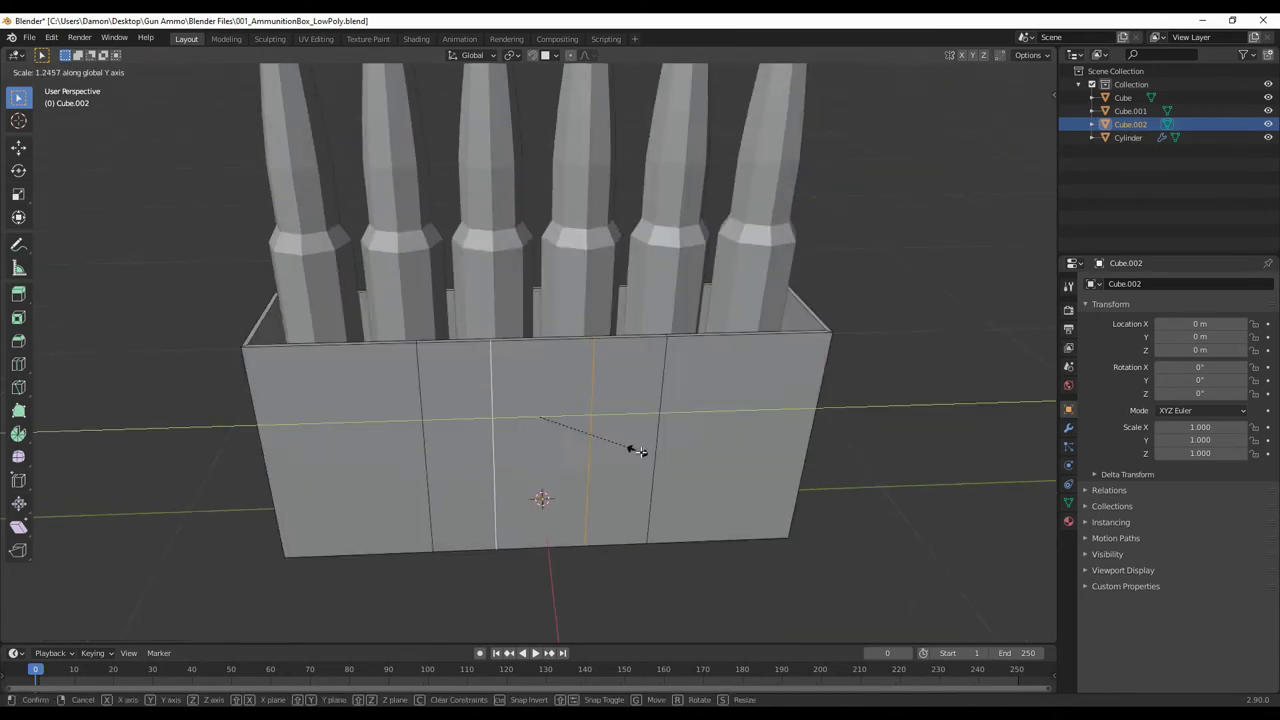
click(634, 449)
key(alt+z)
key(3)
click(540, 400)
key(g)
key(z)
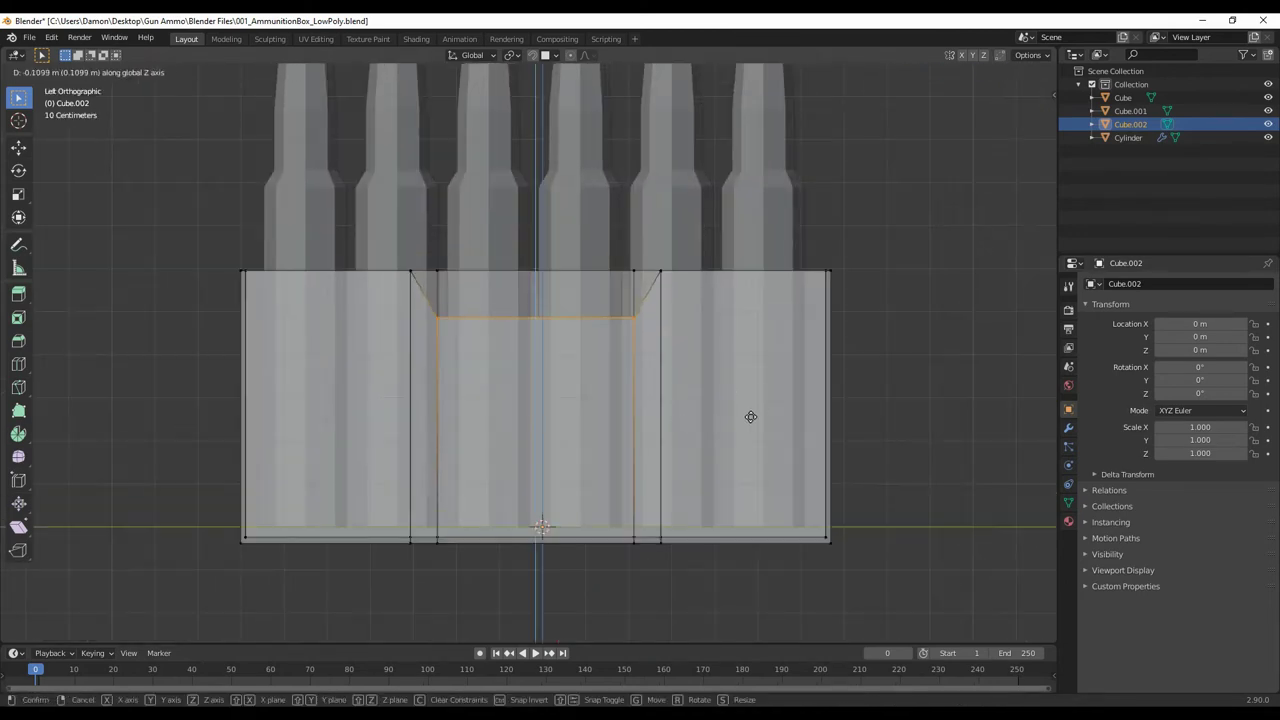
click(749, 417)
key(alt+z)
middle_drag(749, 417, 618, 451)
scroll(586, 549, up, 3)
Knife-cut sloped sides on the notch and dissolve the unneeded edge loops.
key(k)
click(597, 251)
middle_drag(597, 251, 455, 460)
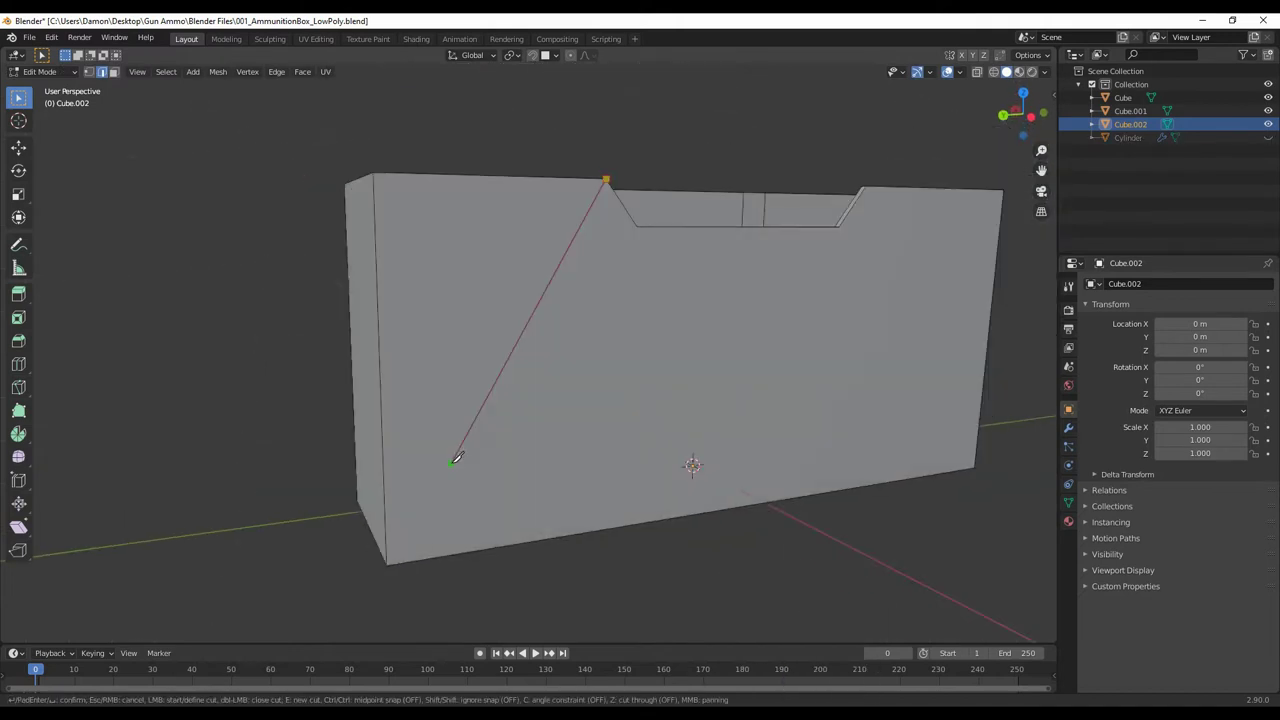
mouse_move(392, 558)
middle_down()
mouse_move(680, 471)
mouse_move(491, 477)
mouse_move(712, 622)
mouse_move(500, 477)
mouse_move(600, 537)
mouse_move(571, 463)
mouse_move(377, 363)
middle_up()
click(708, 622)
key(Return)
mouse_move(670, 369)
middle_down()
mouse_move(737, 251)
mouse_move(743, 451)
mouse_move(566, 466)
mouse_move(549, 271)
mouse_move(670, 314)
mouse_move(542, 306)
mouse_move(291, 391)
mouse_move(603, 341)
middle_up()
key(ctrl+x)
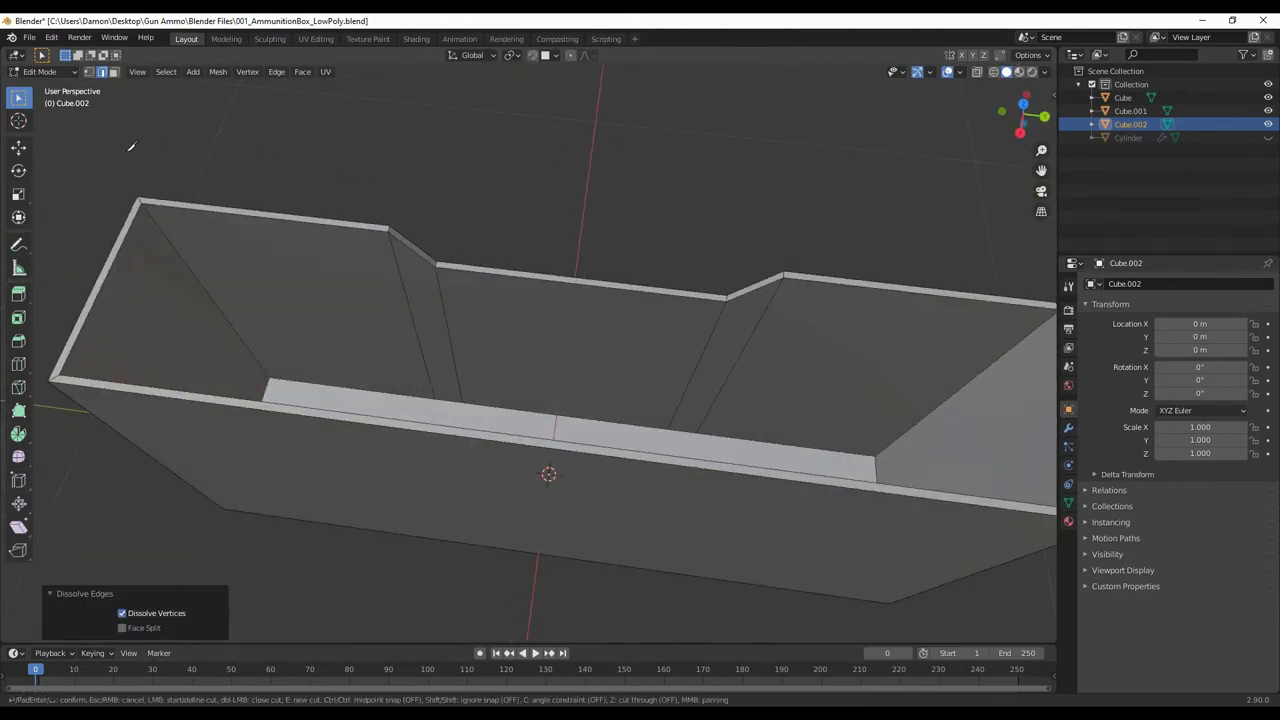
key(ctrl+e)
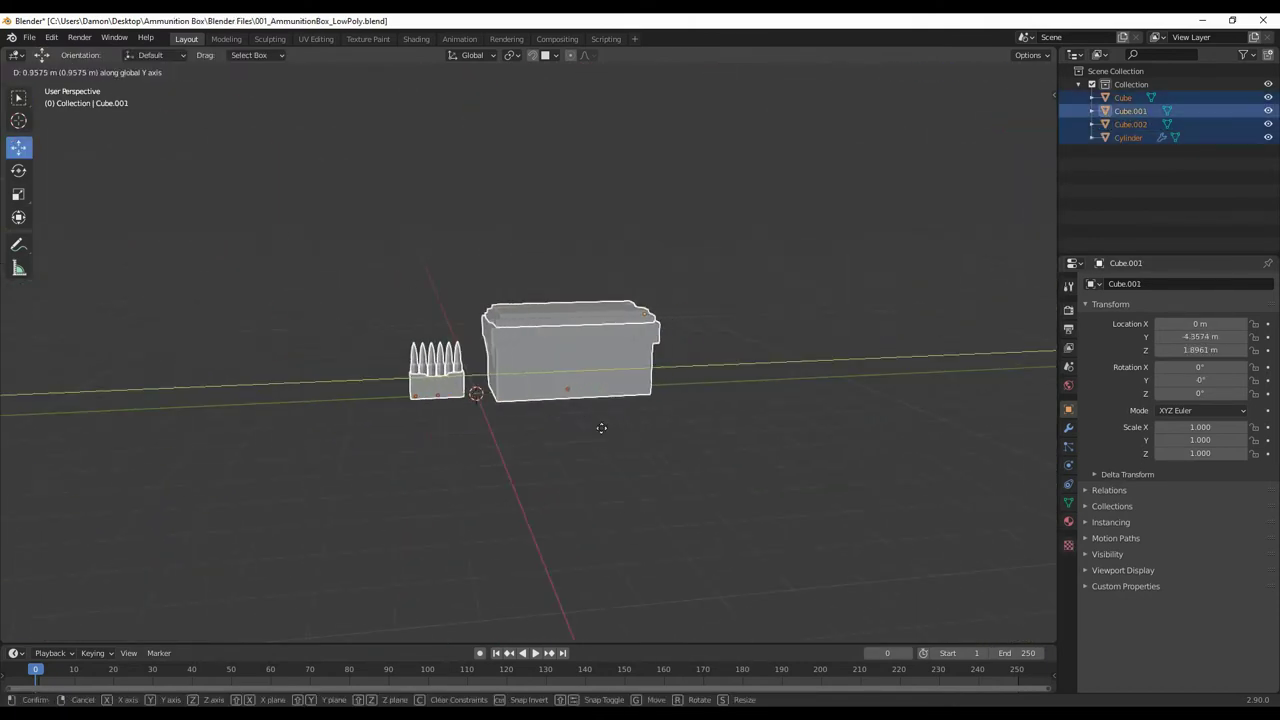
Rotate the lid 180° on X and prepare the bullet for smooth shading.
key(ctrl+KP_3)
key(r)
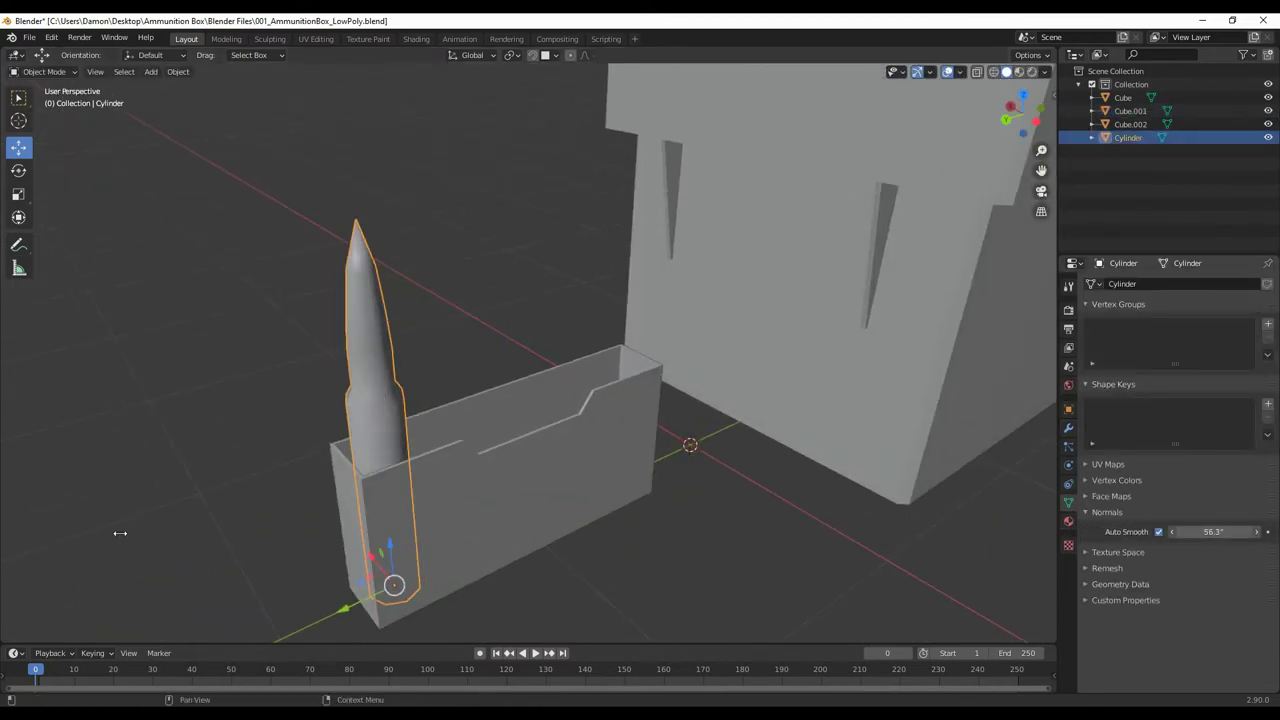
key(Tab)
mouse_move(524, 363)
middle_down()
mouse_move(478, 419)
mouse_move(602, 367)
middle_up()
right_click(602, 367)
mouse_move(562, 253)
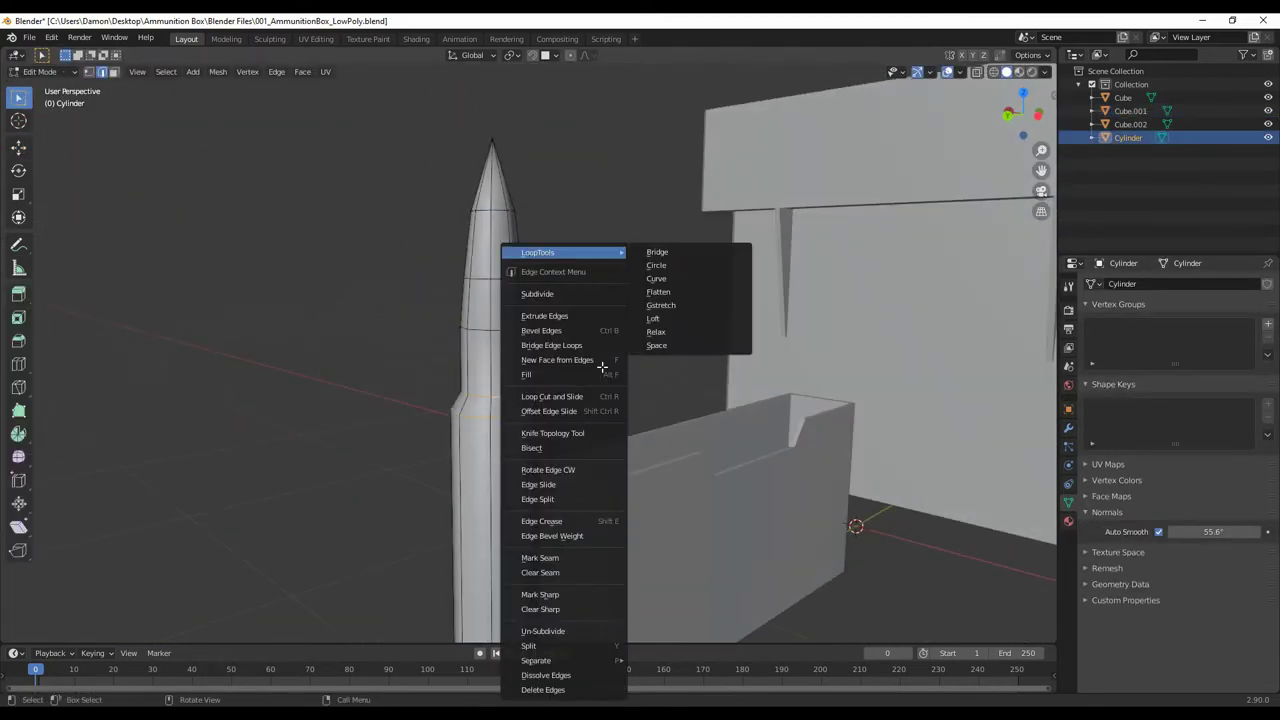
key(Escape)
Apply smooth shading to the ammo box body.
middle_drag(598, 504, 506, 476)
key(Tab)
click(770, 461)
right_click(770, 461)
key(Escape)
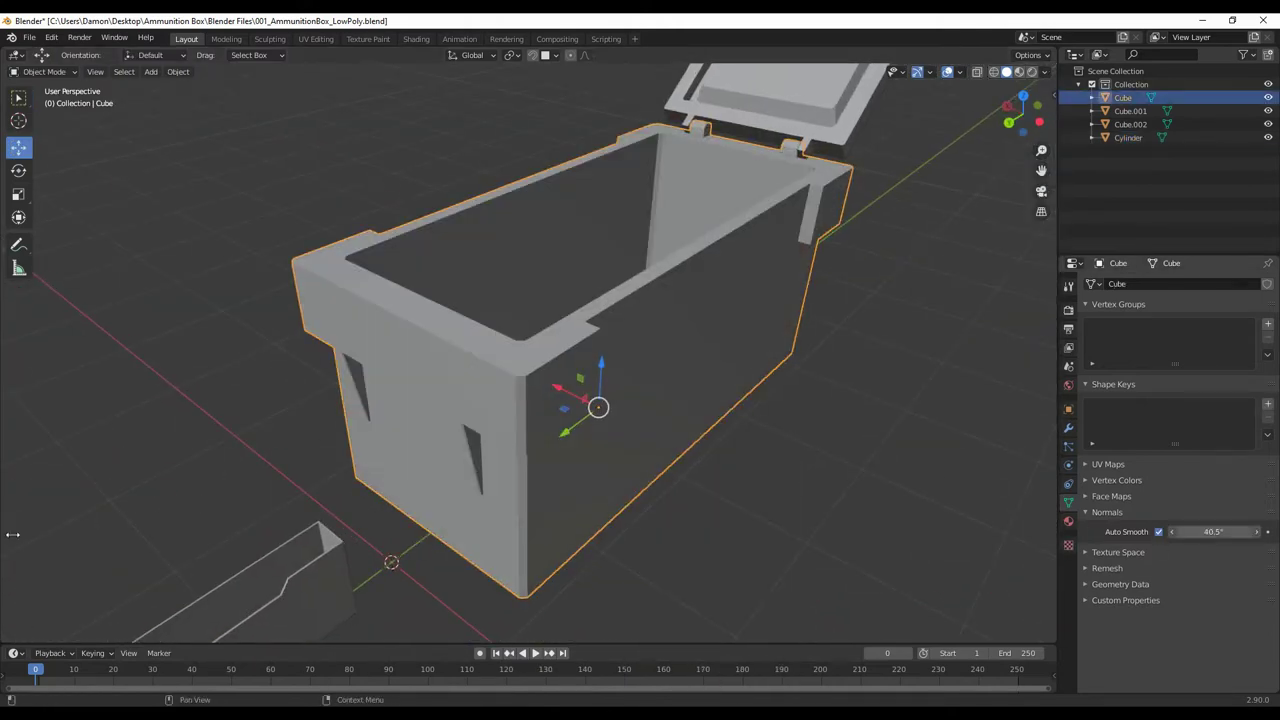
Select the lid and enter its mesh for smoothing.
middle_drag(12, 535, 863, 463)
click(686, 323)
mouse_move(686, 323)
middle_down()
mouse_move(26, 535)
mouse_move(656, 466)
mouse_move(560, 490)
mouse_move(678, 459)
mouse_move(779, 506)
mouse_move(731, 543)
mouse_move(871, 489)
mouse_move(866, 534)
mouse_move(794, 430)
middle_up()
key(Tab)
key(Tab)
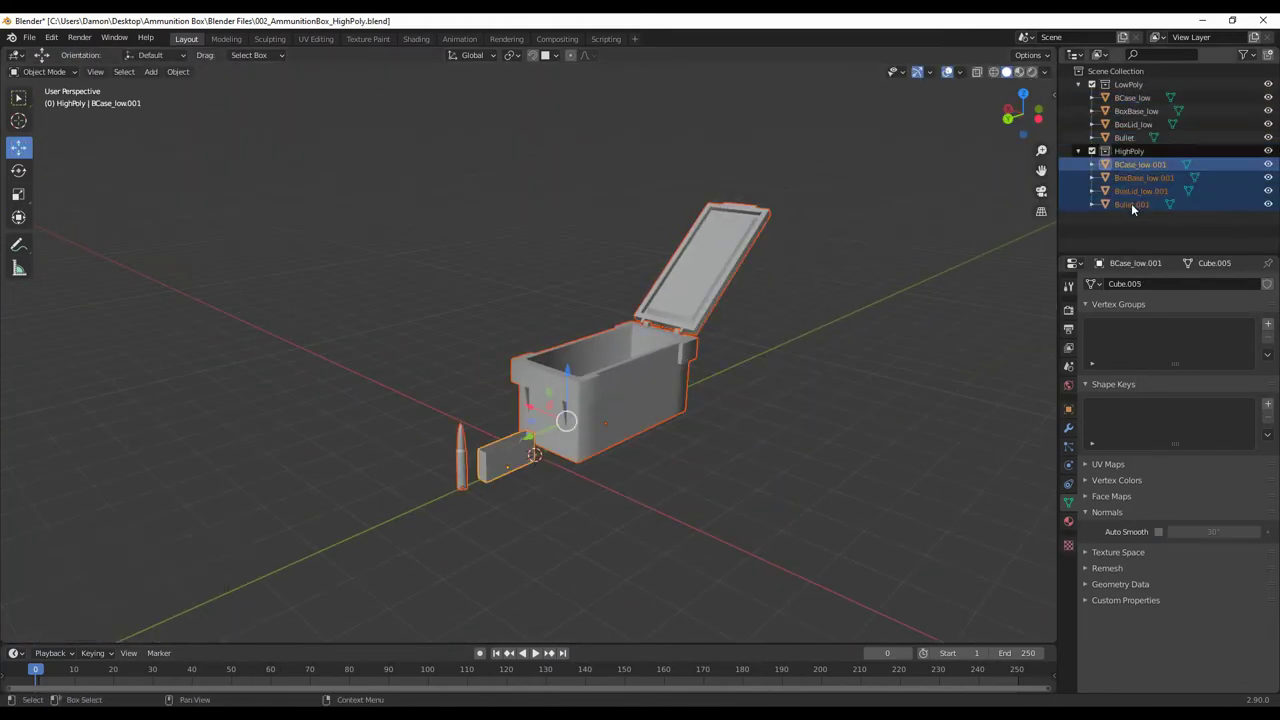
Open the viewport overlay display options.
click(961, 72)
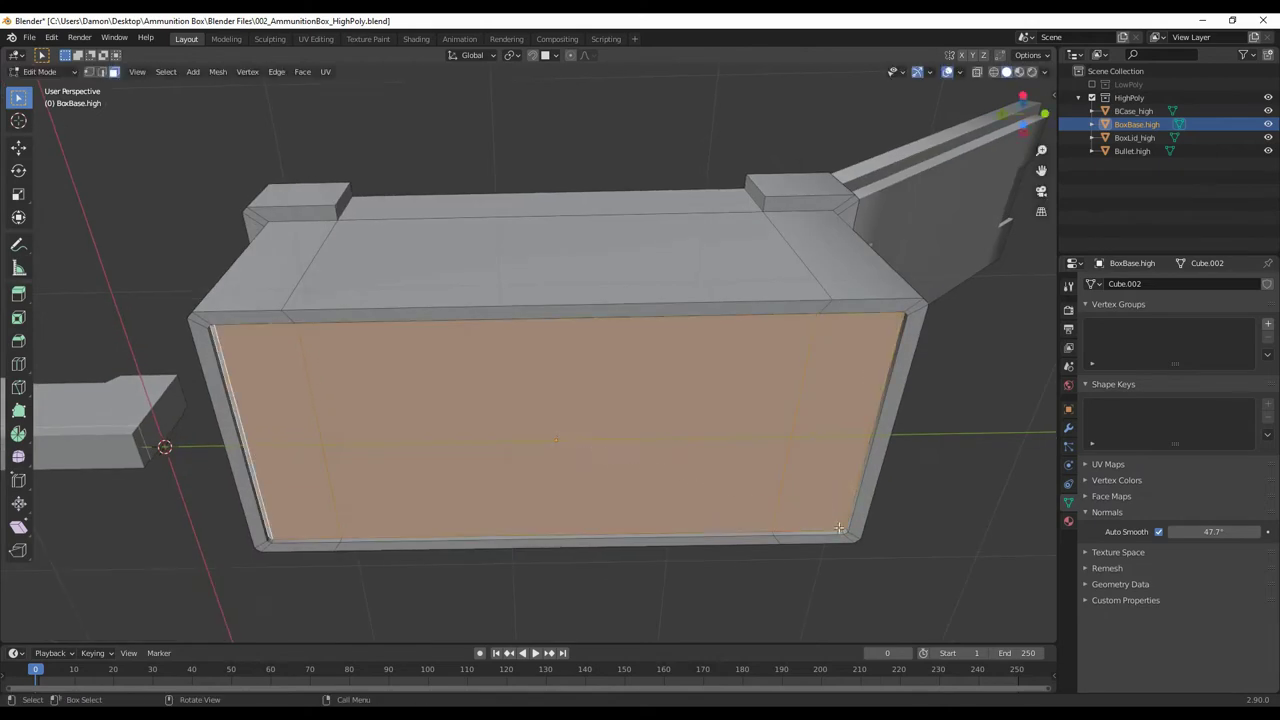
Scale the inset side panel inward and select an edge loop on the box underside.
key(s)
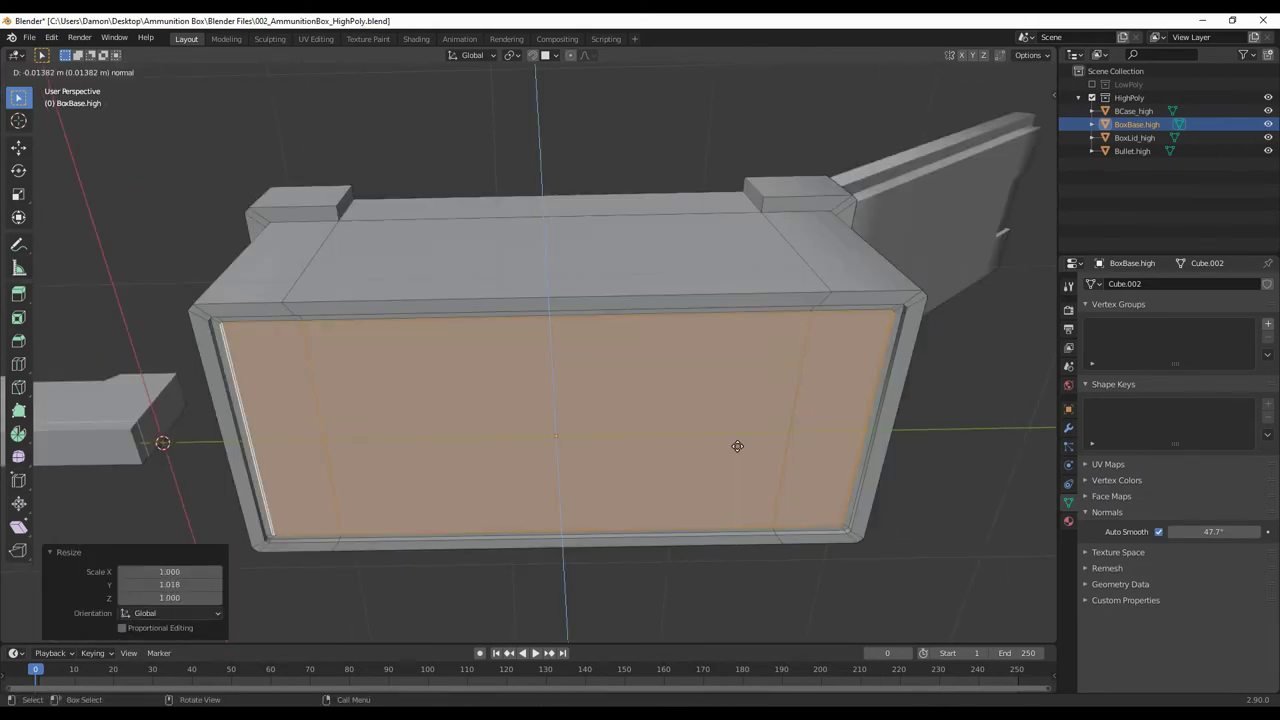
middle_drag(737, 443, 764, 467)
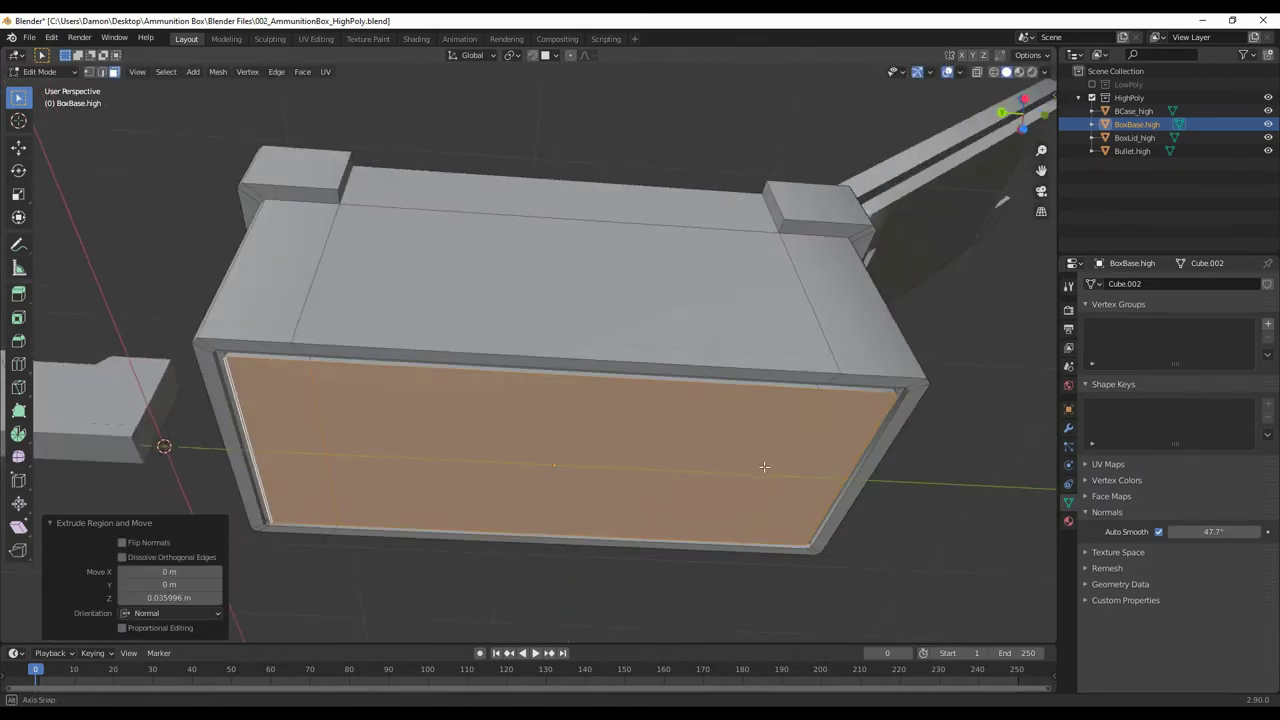
middle_drag(500, 150, 400, 200)
key(2)
alt+click(332, 236)
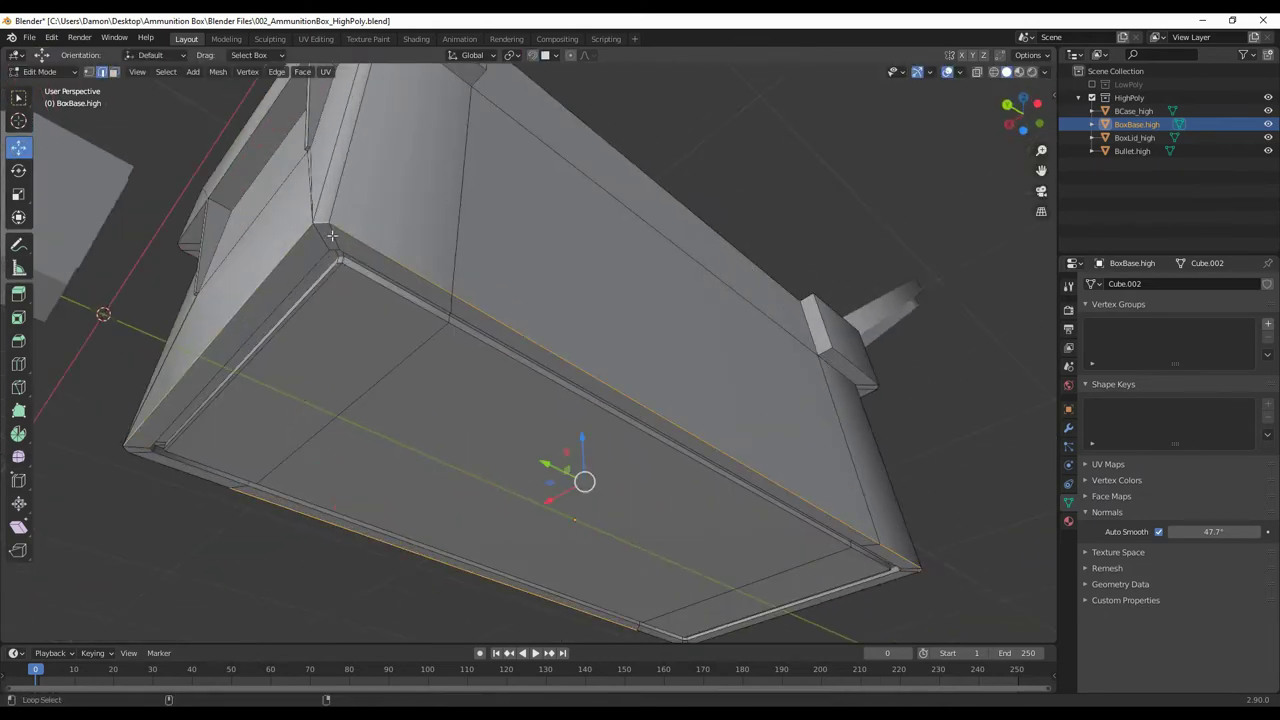
mouse_move(291, 321)
middle_down()
mouse_move(642, 433)
mouse_move(518, 491)
middle_up()
Bevel the selected edge loop on BoxBase.high with Ctrl+B.
key(ctrl+b)
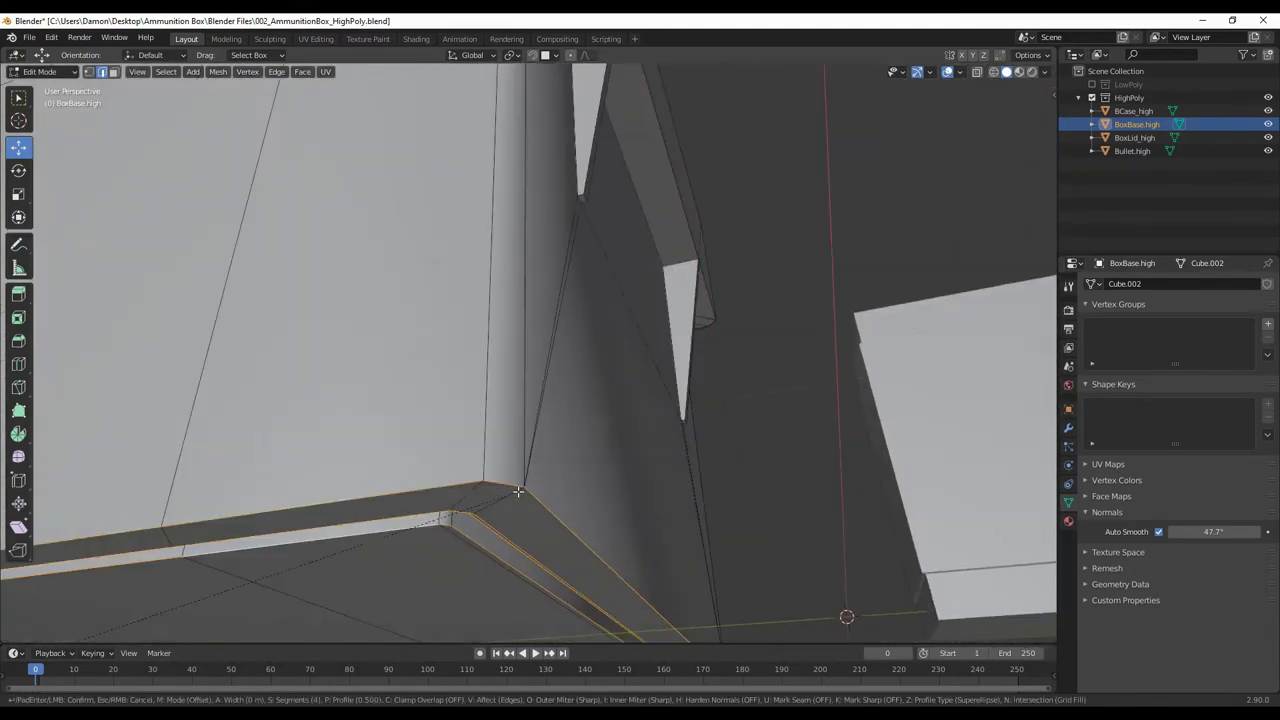
click(522, 493)
scroll(687, 485, down, 5)
middle_drag(687, 485, 641, 517)
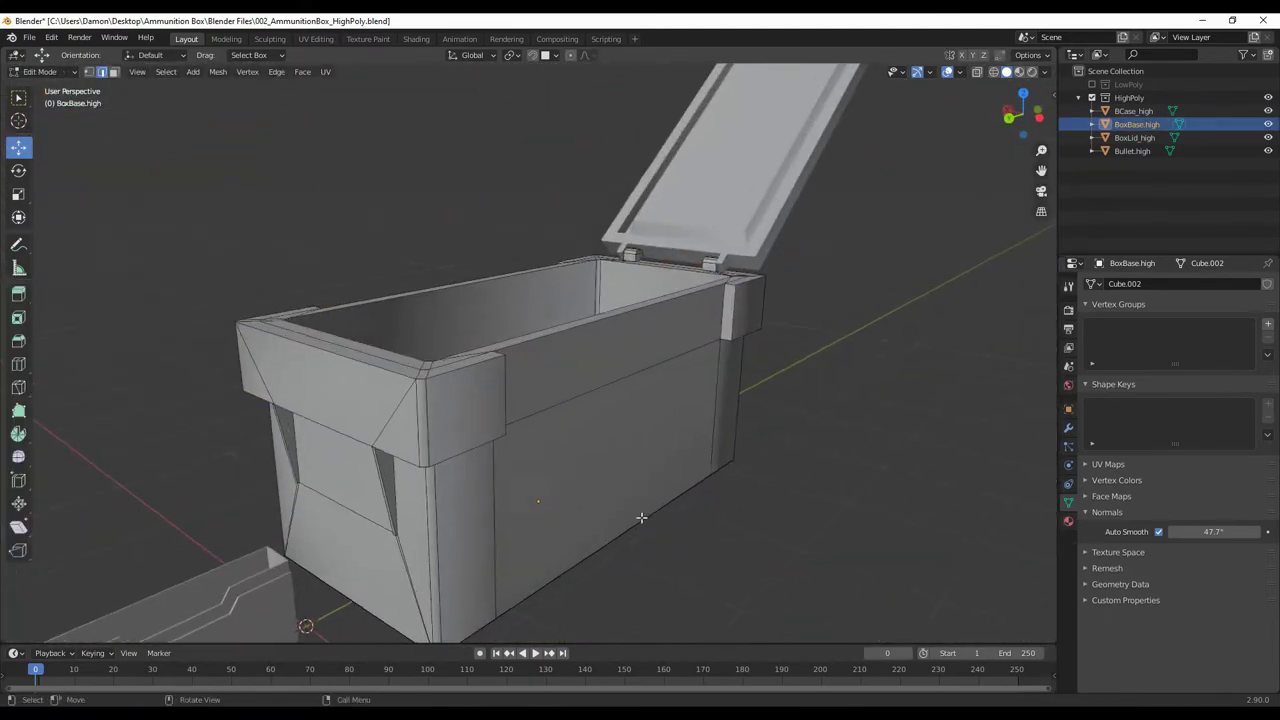
scroll(600, 400, up, 3)
mouse_move(443, 257)
middle_down()
mouse_move(602, 528)
mouse_move(509, 426)
mouse_move(608, 277)
mouse_move(666, 437)
mouse_move(620, 271)
mouse_move(453, 238)
middle_up()
Bevel the corner edges and corner brackets into rounded 4-segment bevels.
key(ctrl+b)
mouse_move(670, 348)
middle_down()
mouse_move(668, 439)
mouse_move(428, 405)
middle_up()
key(ctrl+b)
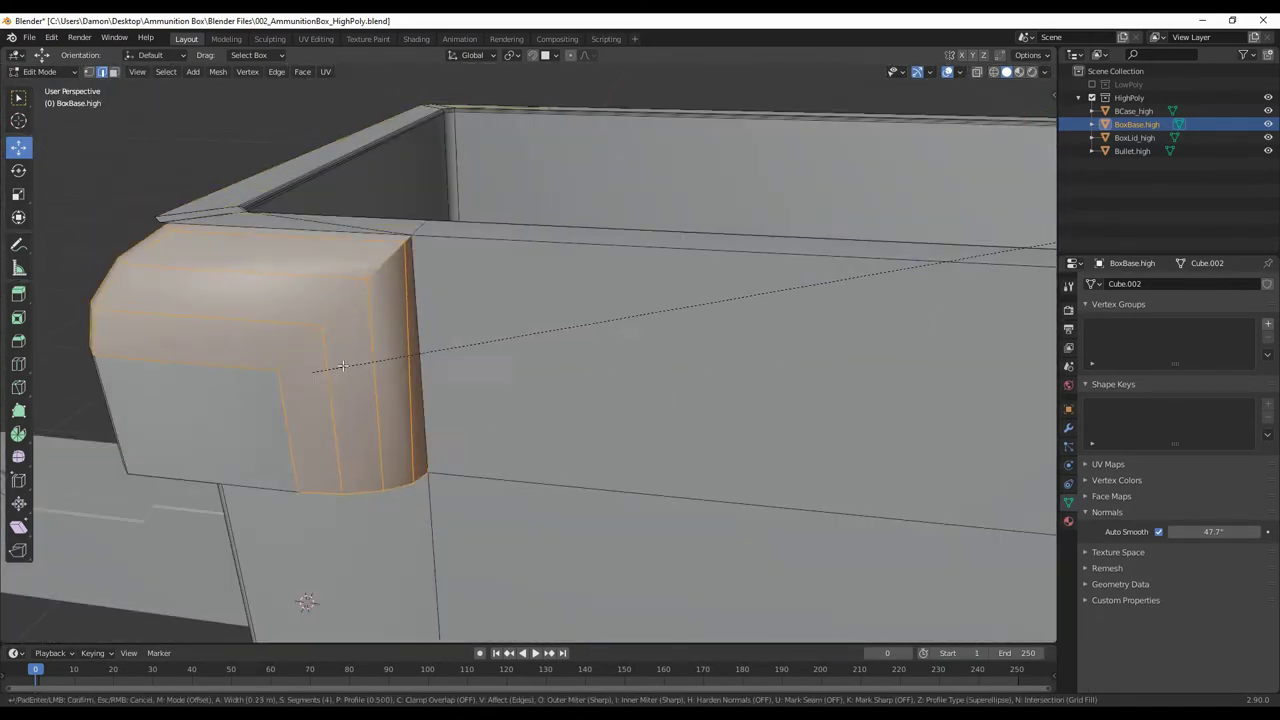
key(Escape)
mouse_move(399, 355)
middle_down()
mouse_move(466, 420)
mouse_move(692, 489)
mouse_move(384, 167)
mouse_move(591, 551)
mouse_move(586, 514)
middle_up()
ctrl+click(384, 167)
Select the high-poly lid's inner top panel and an edge run in Edit Mode.
key(Tab)
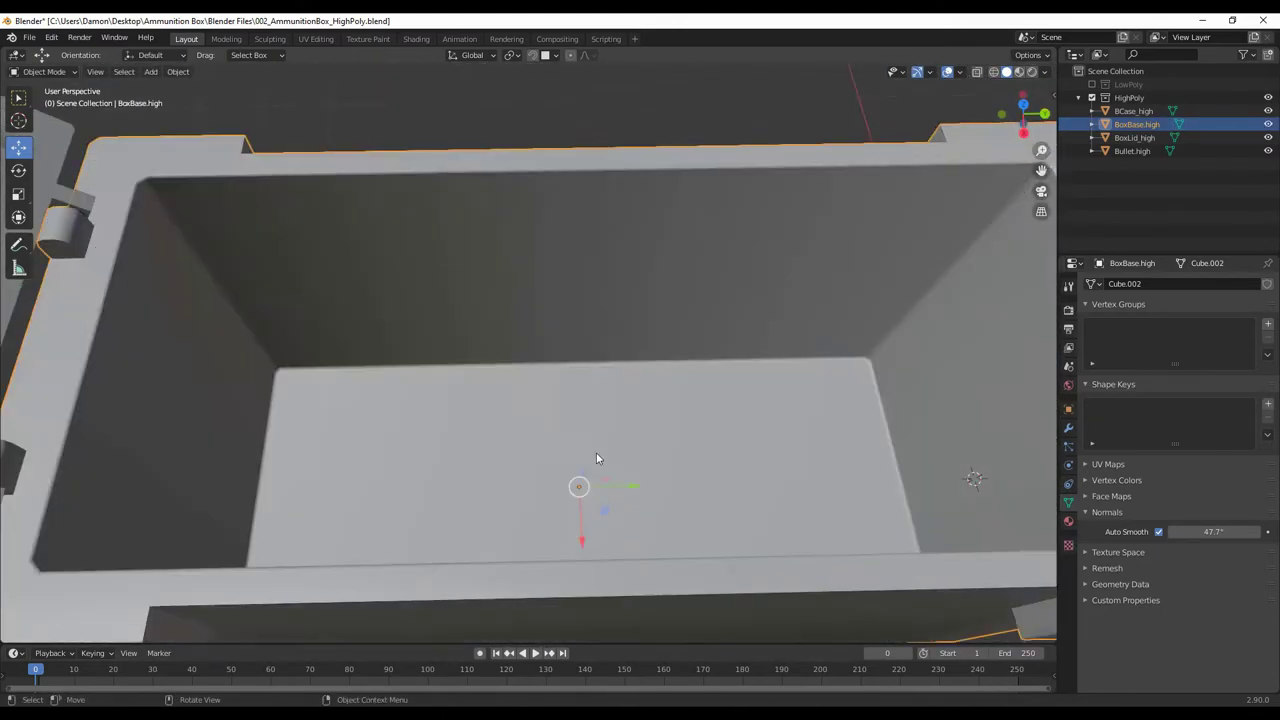
mouse_move(597, 457)
middle_down()
mouse_move(538, 455)
mouse_move(629, 452)
mouse_move(520, 329)
mouse_move(743, 448)
mouse_move(697, 317)
mouse_move(536, 310)
mouse_move(471, 514)
mouse_move(538, 506)
mouse_move(560, 420)
mouse_move(663, 380)
middle_up()
click(538, 455)
key(Tab)
alt+click(703, 434)
ctrl+click(536, 310)
key(Tab)
Show LowPoly and move both lids' hinge knuckles 0.008 along local Z.
click(1092, 84)
shift+click(566, 480)
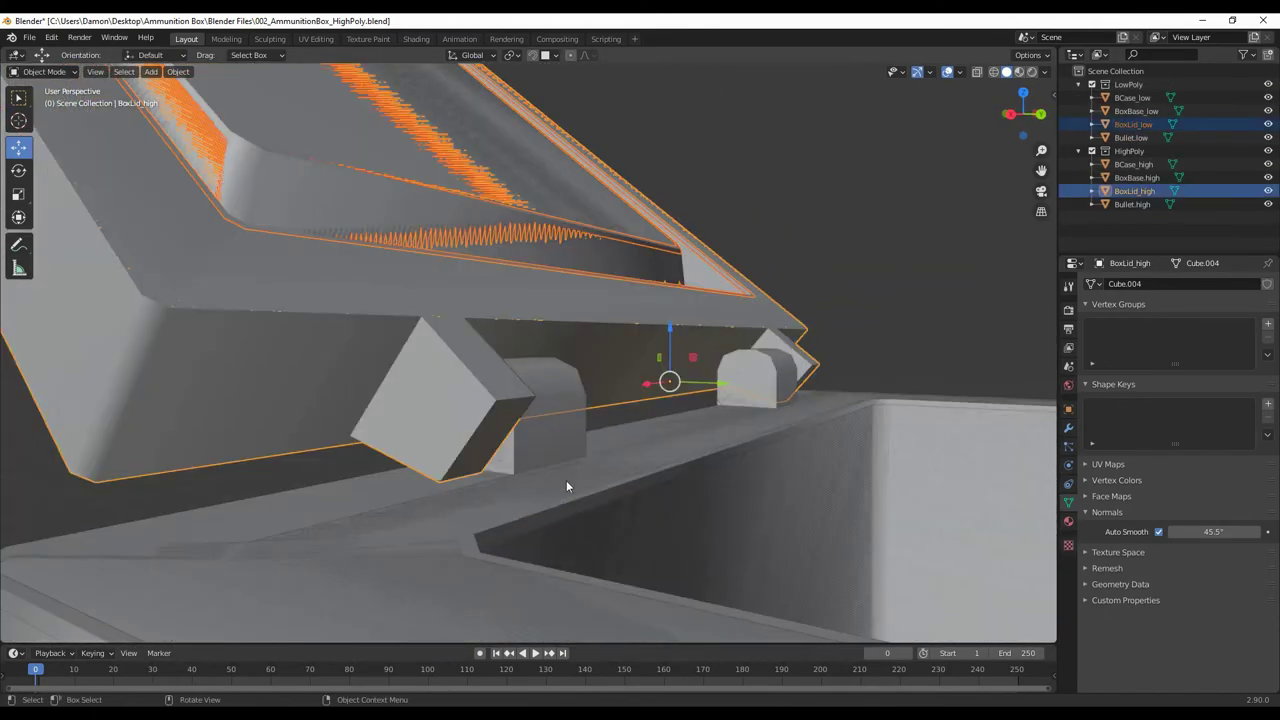
key(Tab)
middle_drag(566, 480, 479, 500)
middle_drag(410, 449, 511, 497)
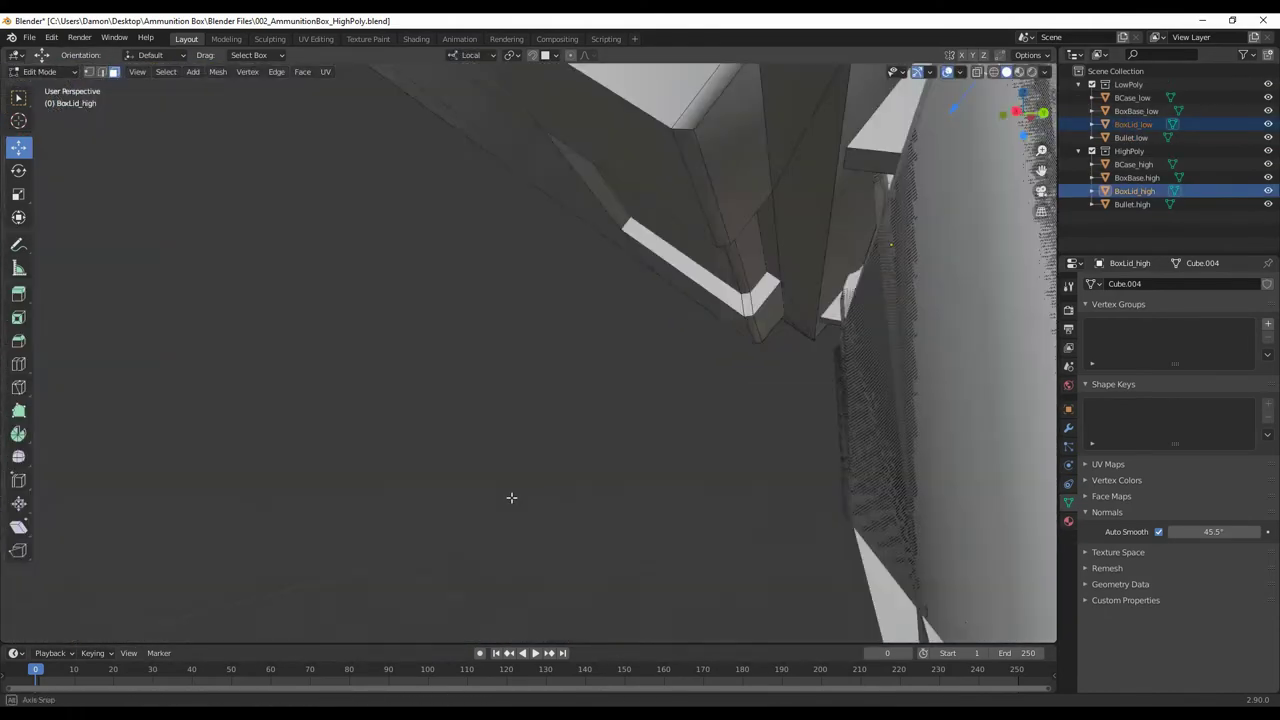
key(g)
key(z)
key(z)
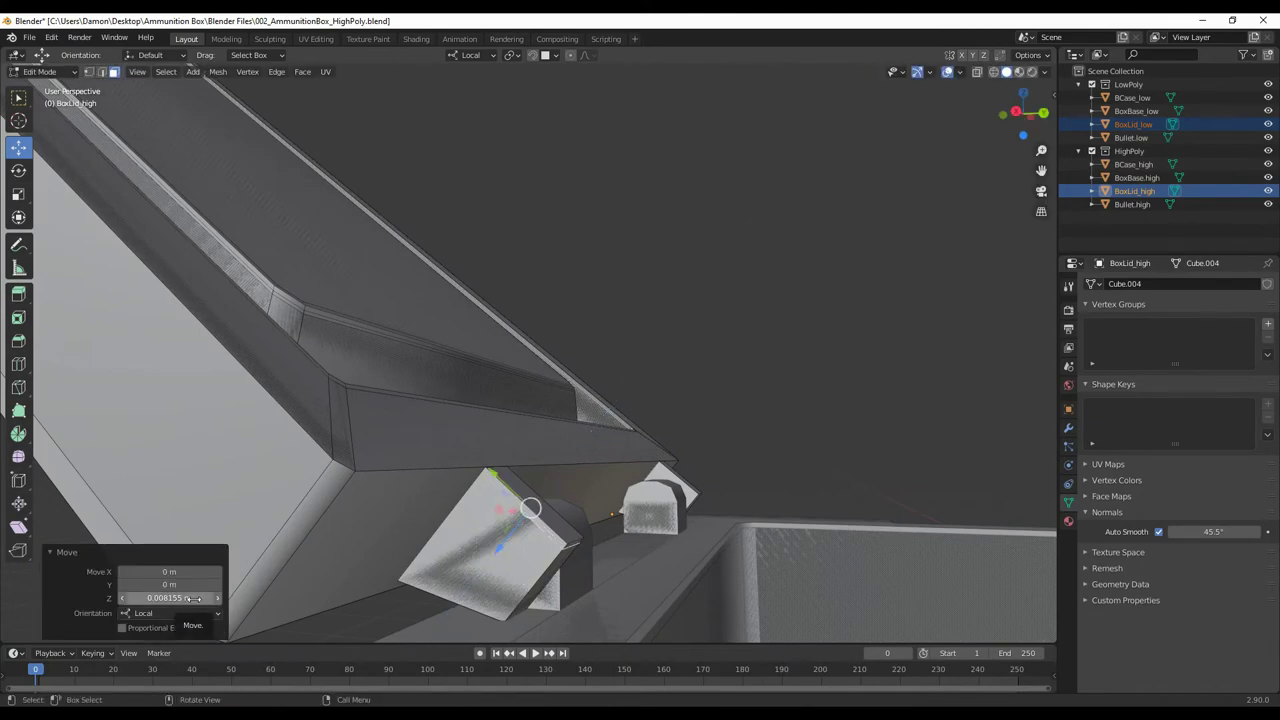
click(494, 502)
middle_drag(494, 502, 629, 525)
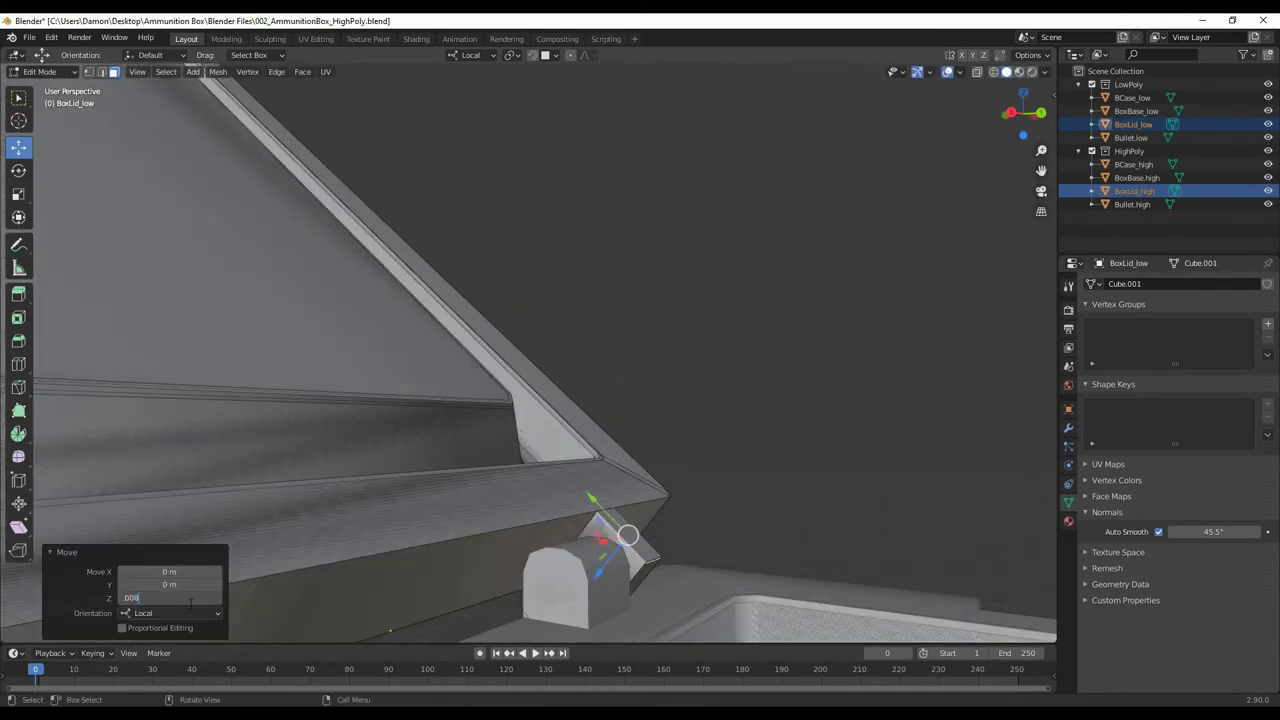
Hide LowPoly and bevel BoxLid_high's rim edges, ending in Object Mode.
click(1092, 84)
mouse_move(560, 420)
middle_down()
mouse_move(343, 313)
mouse_move(520, 478)
middle_up()
click(765, 347)
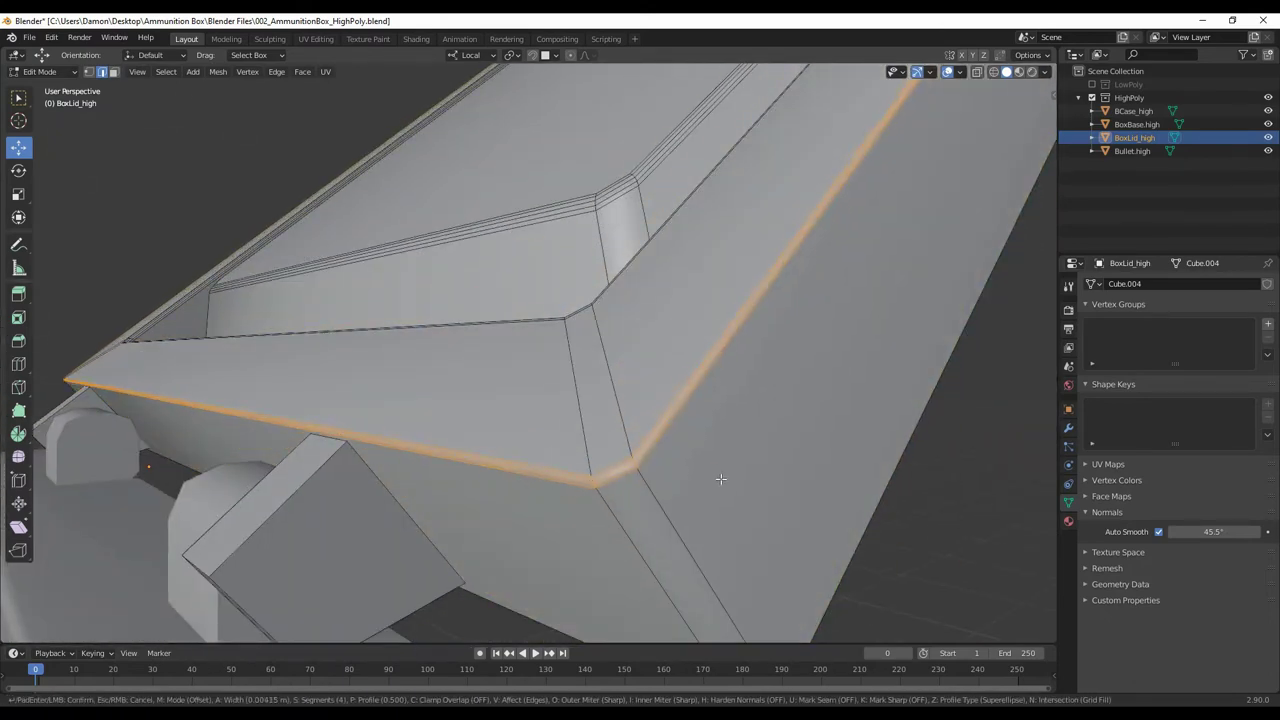
key(Tab)
scroll(630, 499, down, 5)
middle_drag(616, 467, 450, 560)
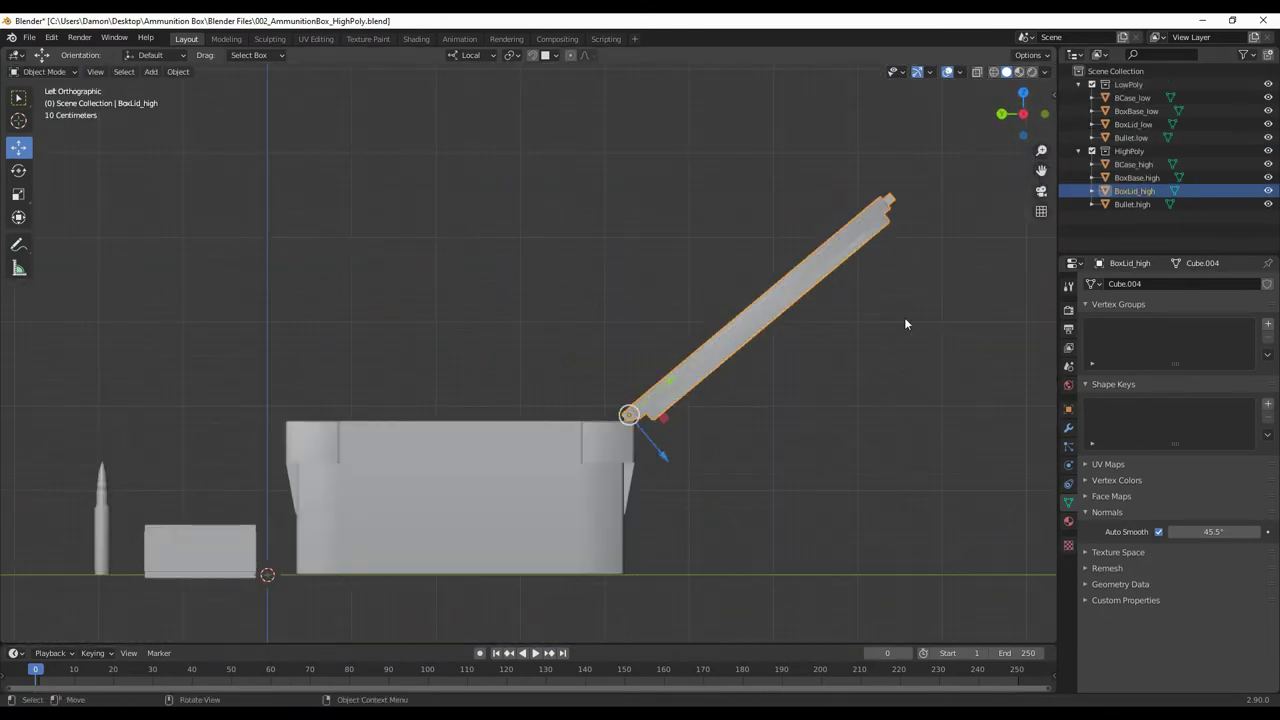
Bevel the selected side-rail edges of BoxLid_high in Edit Mode.
click(1141, 137)
key(Tab)
key(KP_Decimal)
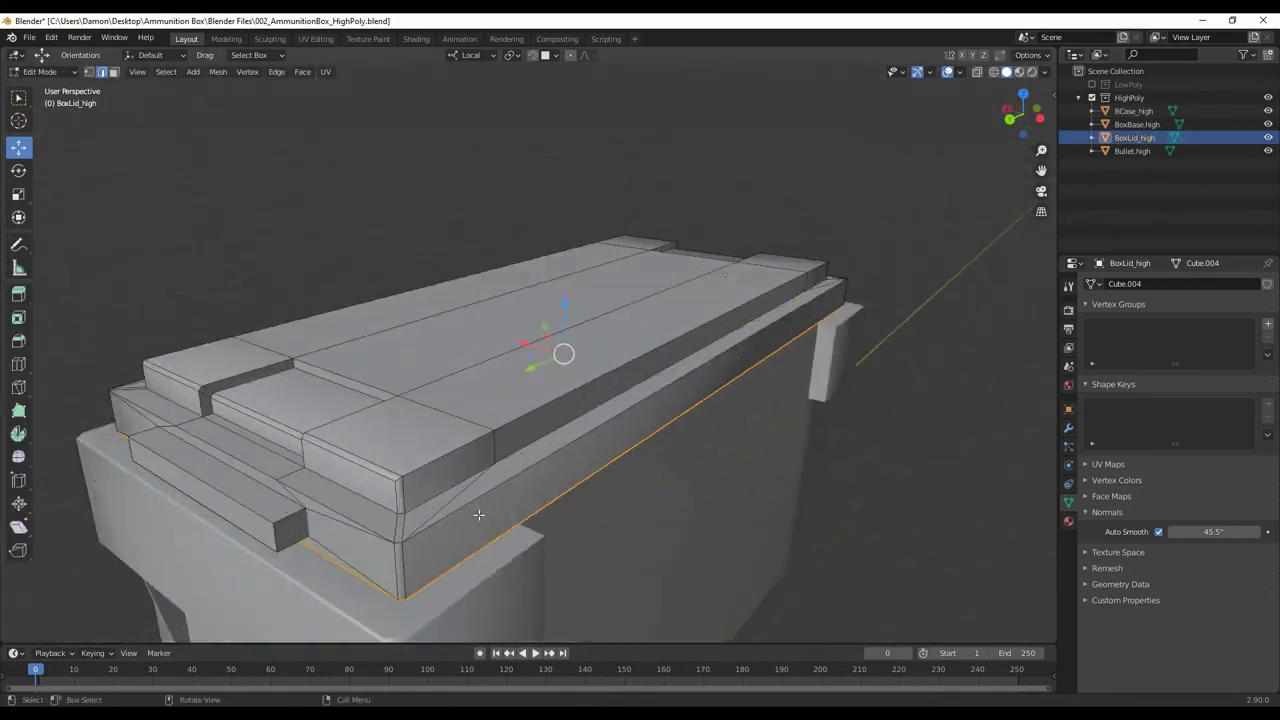
mouse_move(880, 503)
middle_down()
mouse_move(592, 535)
mouse_move(454, 458)
middle_up()
scroll(520, 500, up, 3)
mouse_move(621, 507)
middle_down()
mouse_move(570, 498)
mouse_move(737, 436)
mouse_move(722, 505)
mouse_move(478, 481)
mouse_move(263, 480)
middle_up()
key(ctrl+b)
click(557, 497)
Select an edge path across the lid and move it, checking from top view.
scroll(737, 436, up, 3)
ctrl+click(634, 495)
ctrl+click(460, 470)
middle_drag(323, 443, 668, 508)
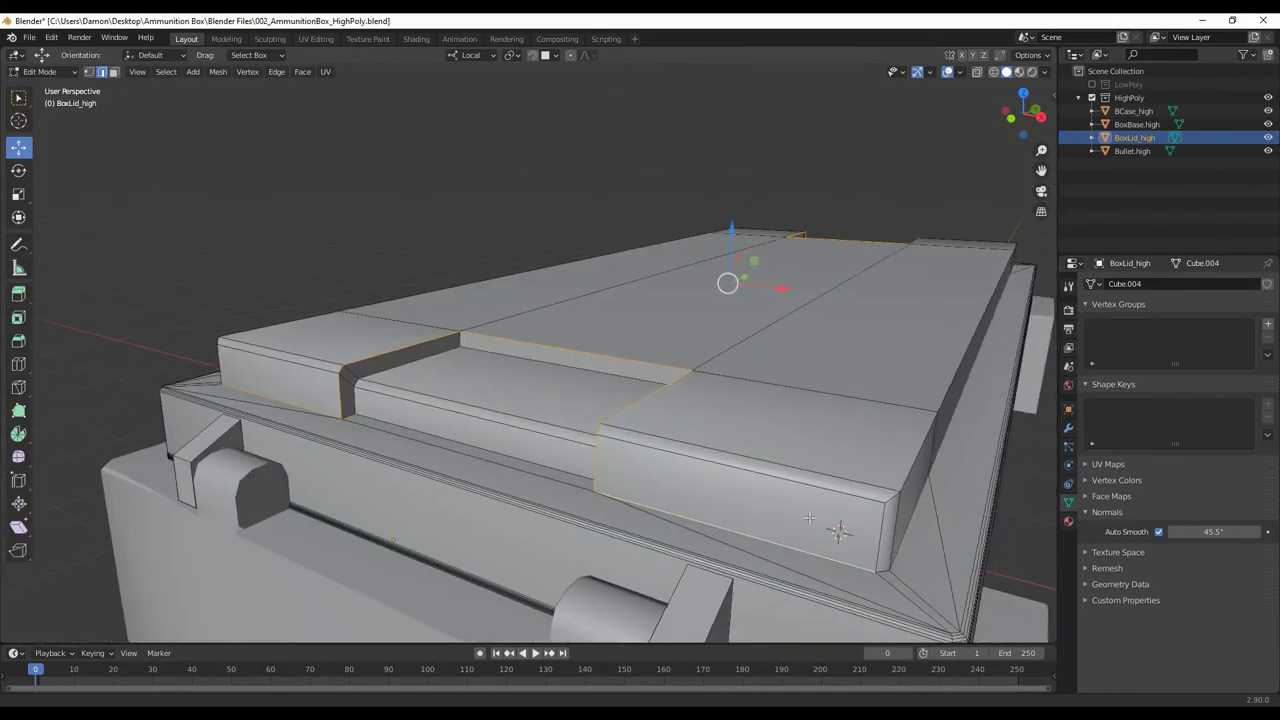
key(KP_7)
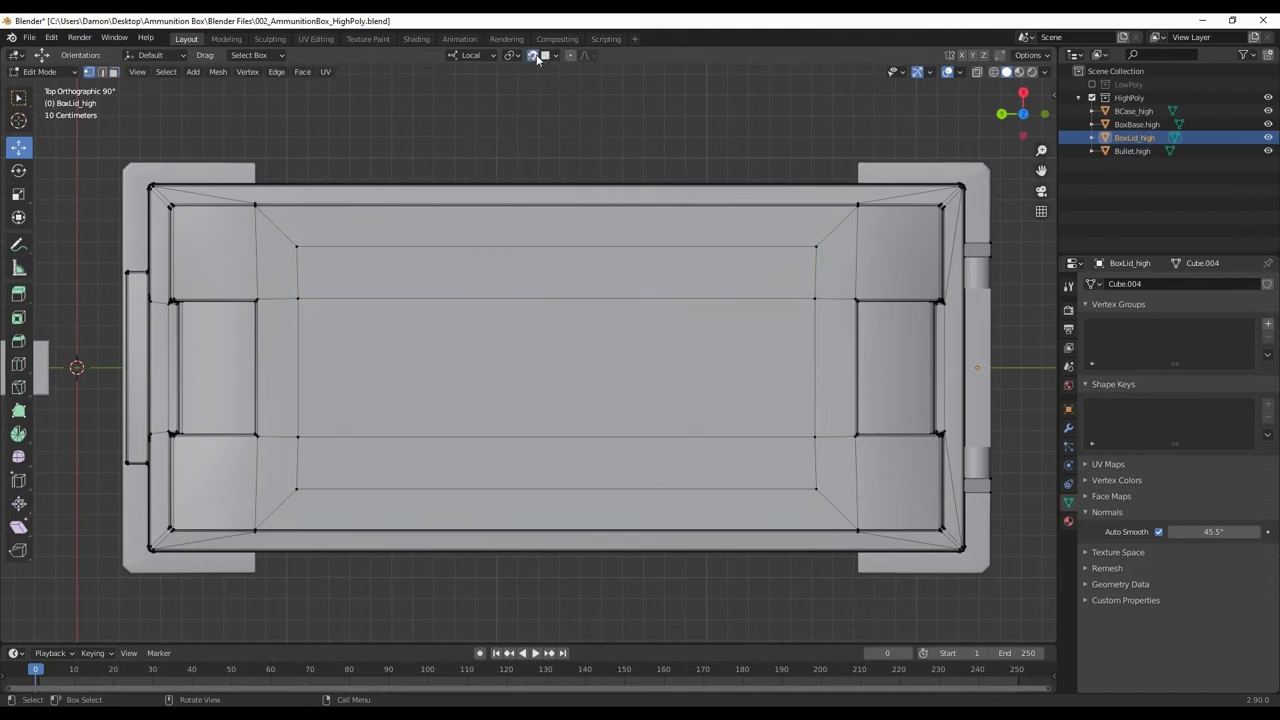
click(811, 482)
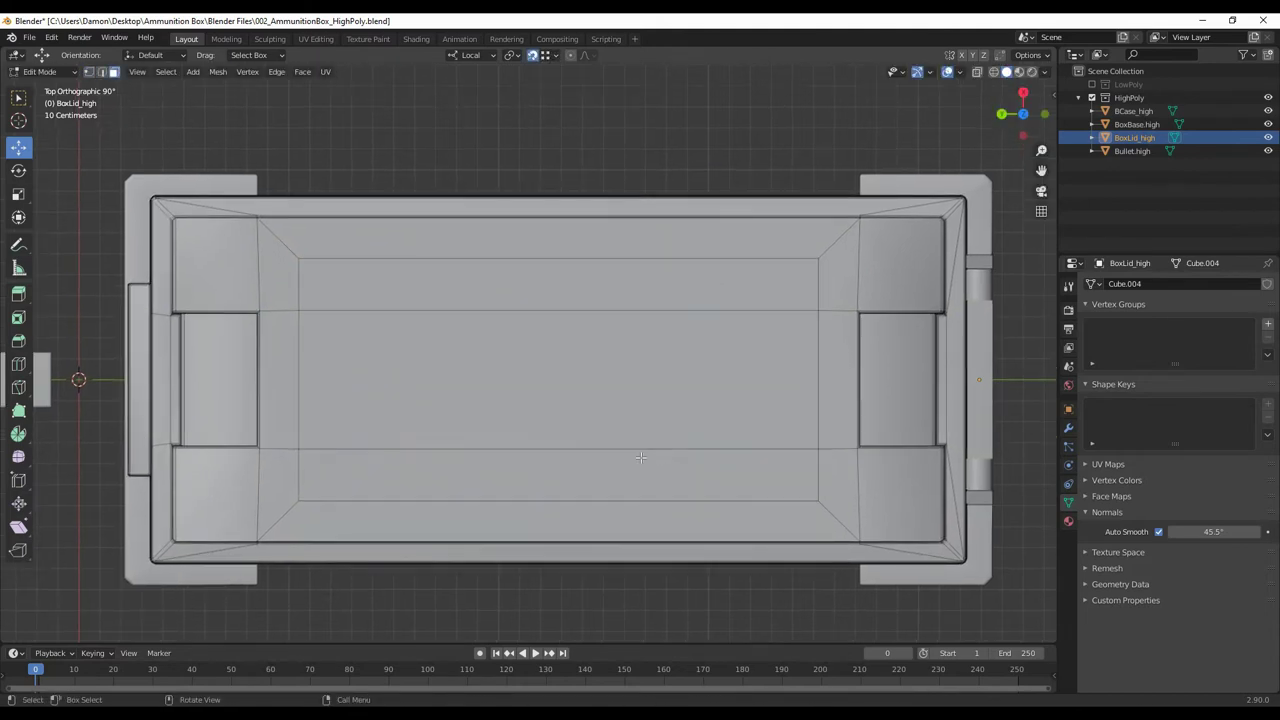
middle_drag(660, 456, 676, 378)
key(KP_7)
Add a lengthwise loop cut through the lid's centre face and scale it along X.
click(570, 387)
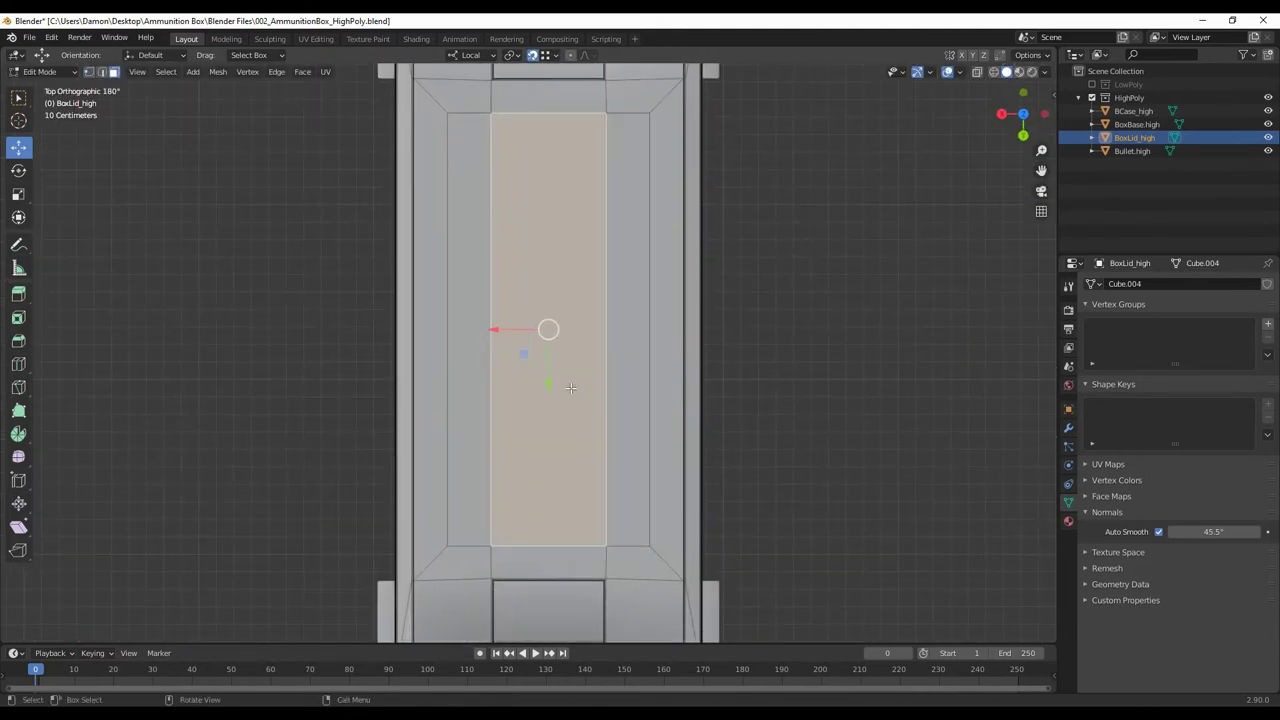
key(ctrl+r)
click(570, 387)
key(s)
key(x)
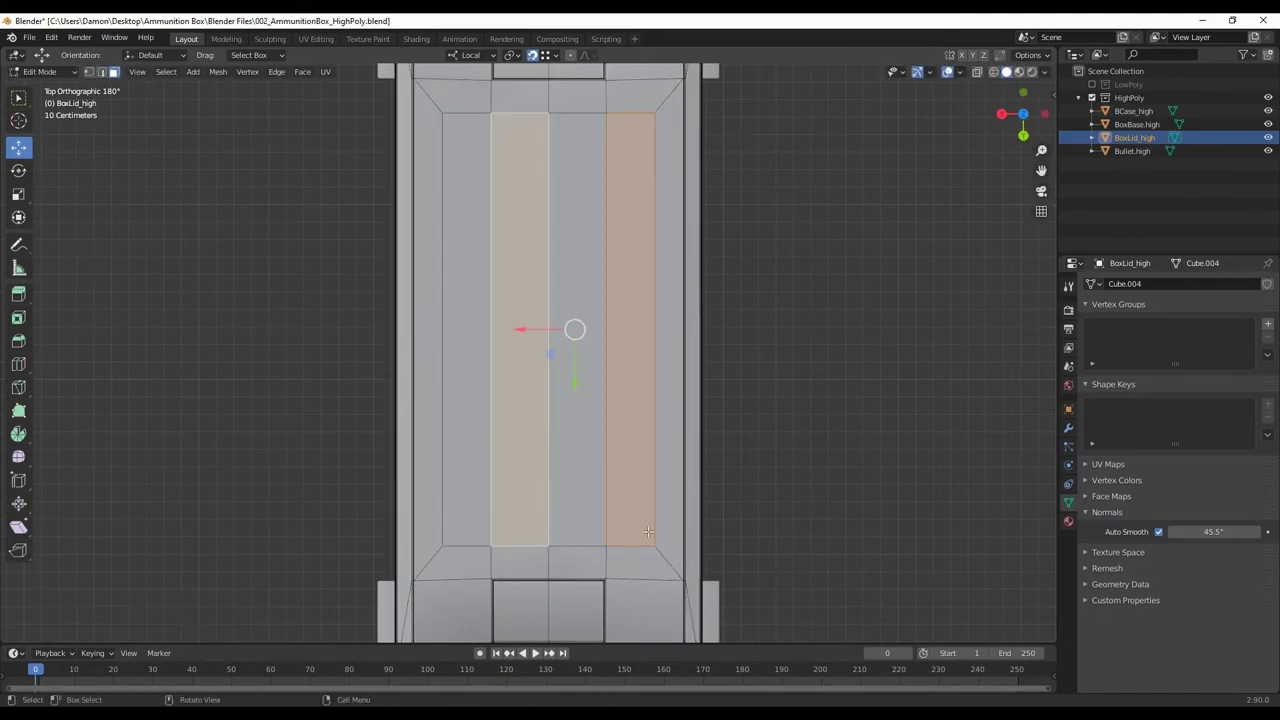
middle_drag(420, 400, 473, 372)
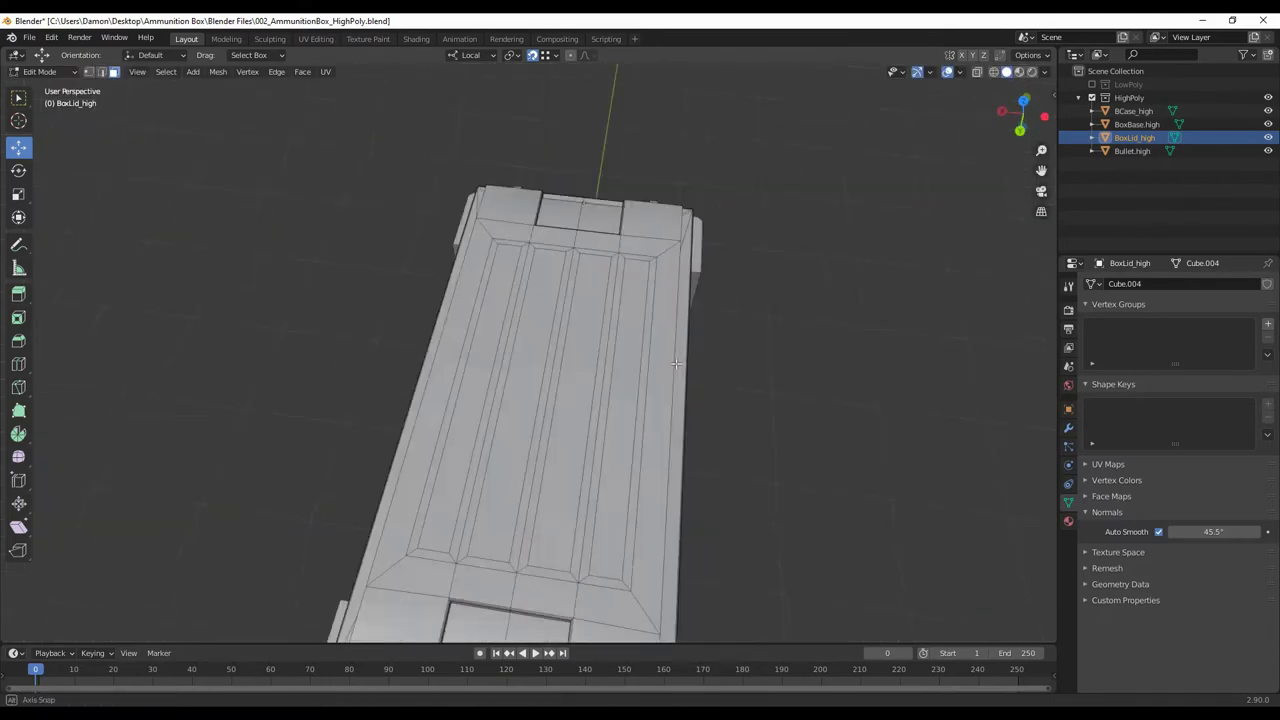
mouse_move(398, 258)
middle_down()
mouse_move(854, 518)
mouse_move(700, 537)
middle_up()
Inspect the lid's new grooves, return to Object Mode and select the low-poly objects.
key(2)
ctrl+click(680, 368)
mouse_move(680, 368)
middle_down()
mouse_move(429, 337)
mouse_move(269, 594)
mouse_move(311, 466)
mouse_move(628, 333)
mouse_move(686, 527)
mouse_move(500, 500)
mouse_move(620, 575)
middle_up()
scroll(640, 400, down, 4)
scroll(640, 400, up, 3)
key(Tab)
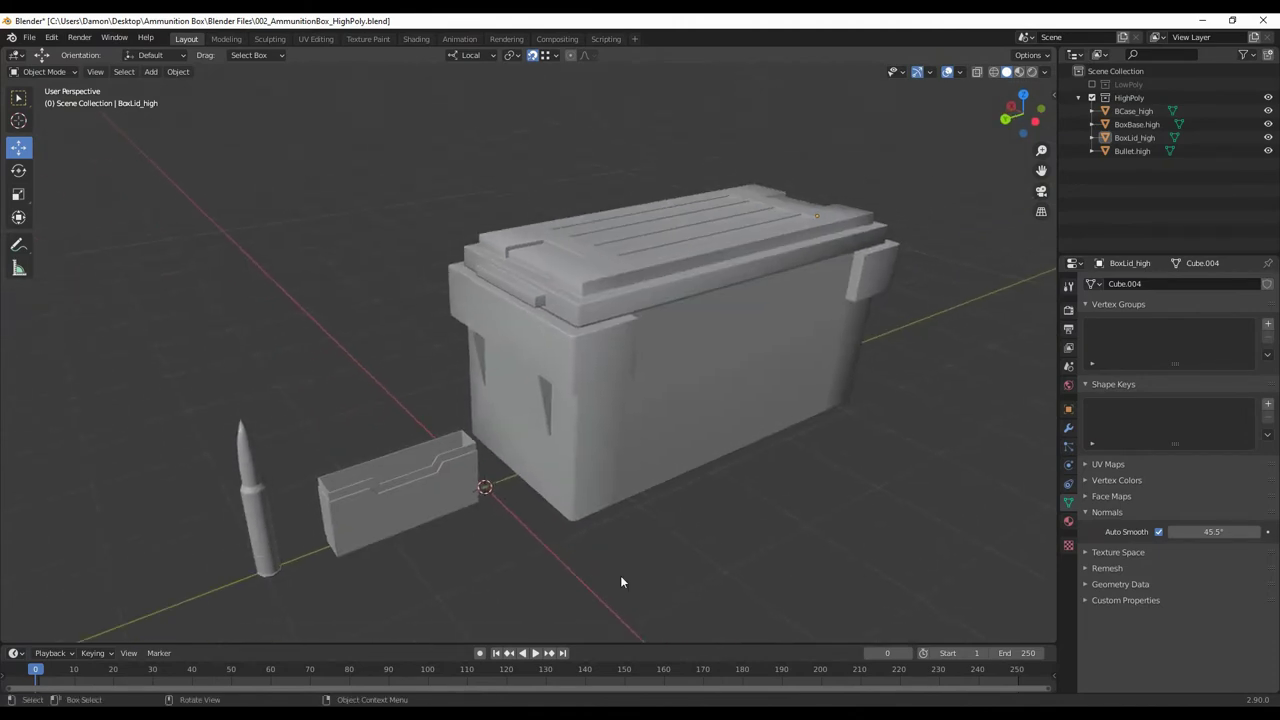
scroll(620, 575, down, 3)
drag(406, 277, 732, 519)
In the UV Editing workspace, mark a seam along an edge path on the low-poly bullet.
key(Tab)
click(316, 39)
scroll(800, 437, up, 3)
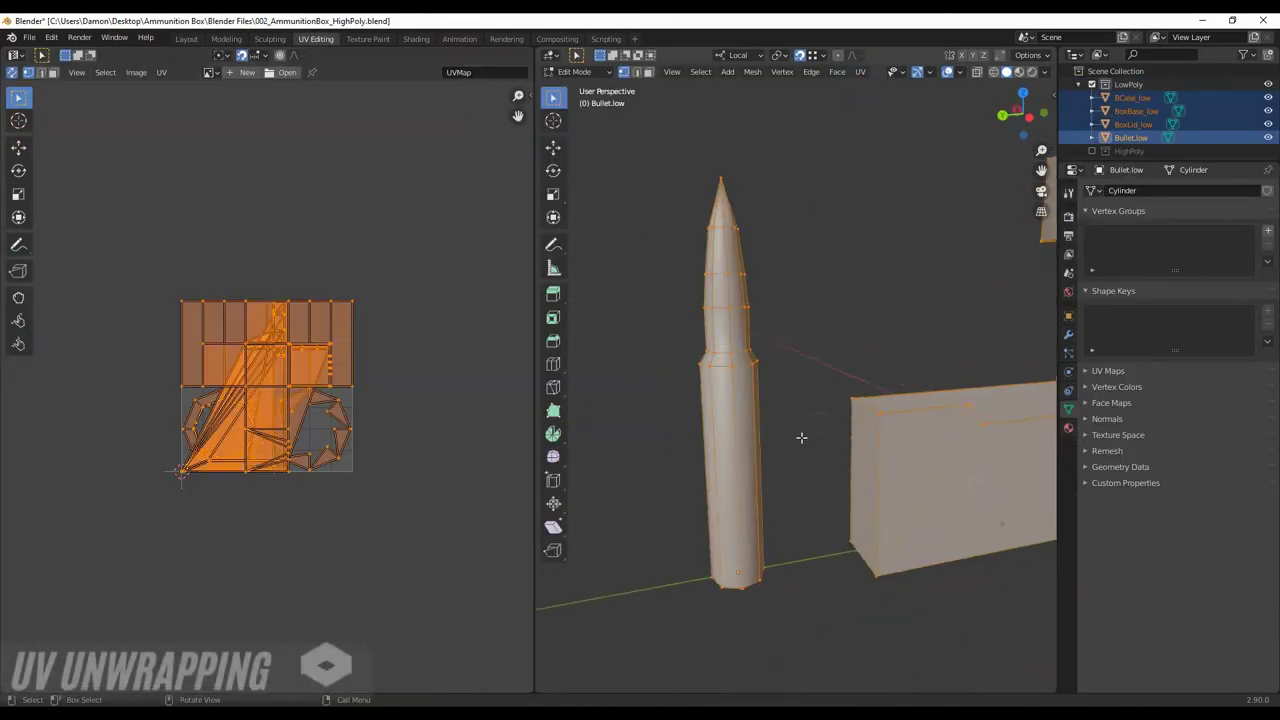
mouse_move(800, 437)
middle_down()
mouse_move(771, 380)
mouse_move(900, 400)
middle_up()
ctrl+click(857, 420)
right_click(977, 358)
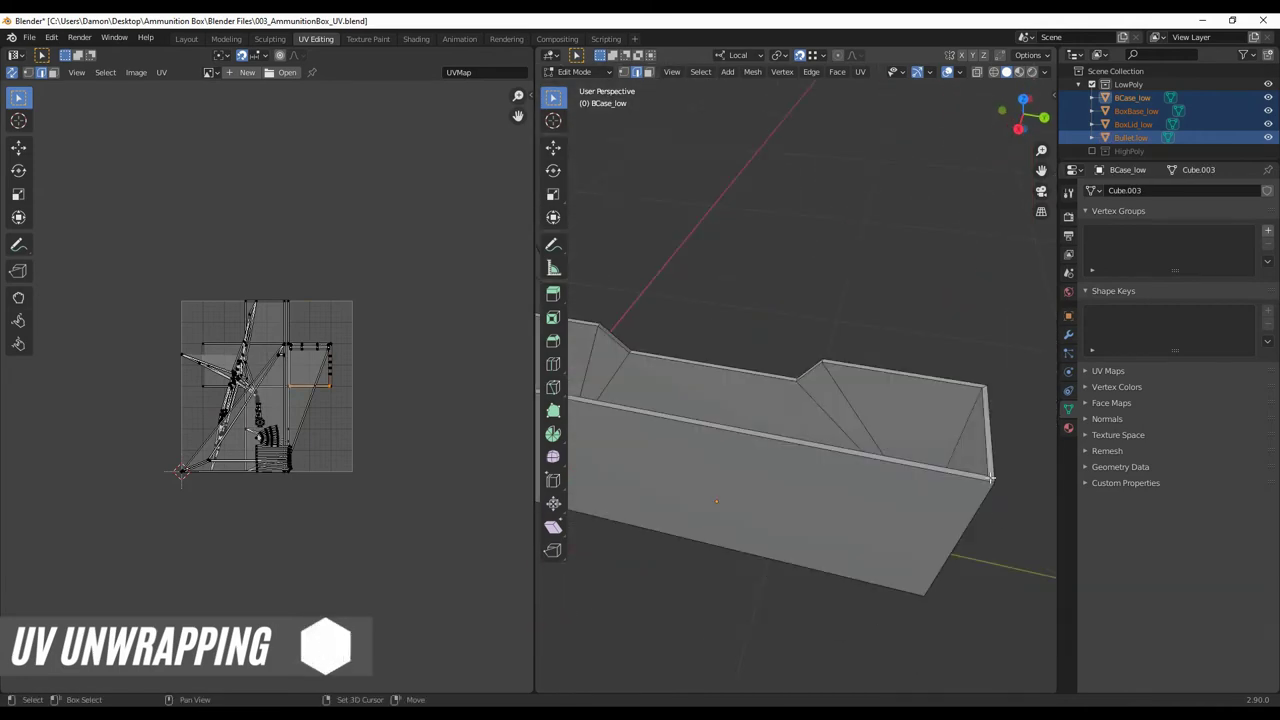
Mark a seam along an edge path on the low-poly clip and return to Object Mode.
middle_drag(959, 445, 899, 602)
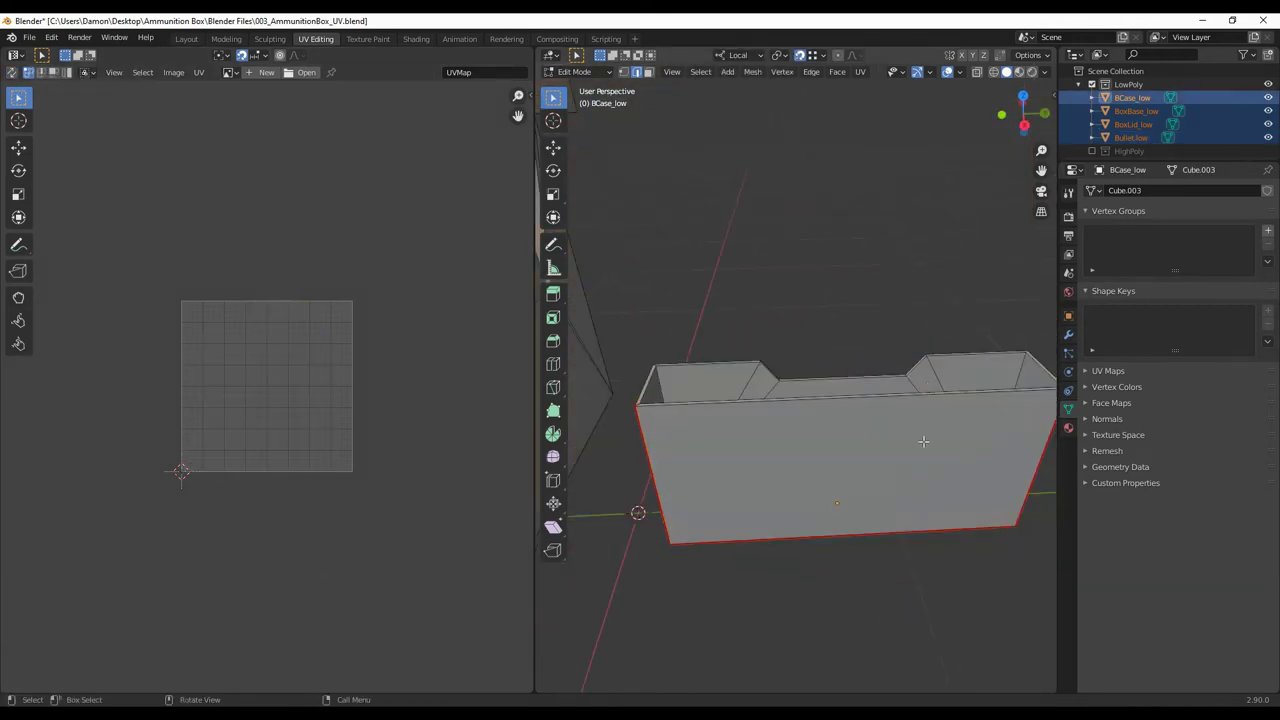
key(a)
mouse_move(923, 441)
middle_down()
mouse_move(931, 551)
mouse_move(917, 597)
mouse_move(850, 453)
middle_up()
key(alt+a)
ctrl+click(917, 597)
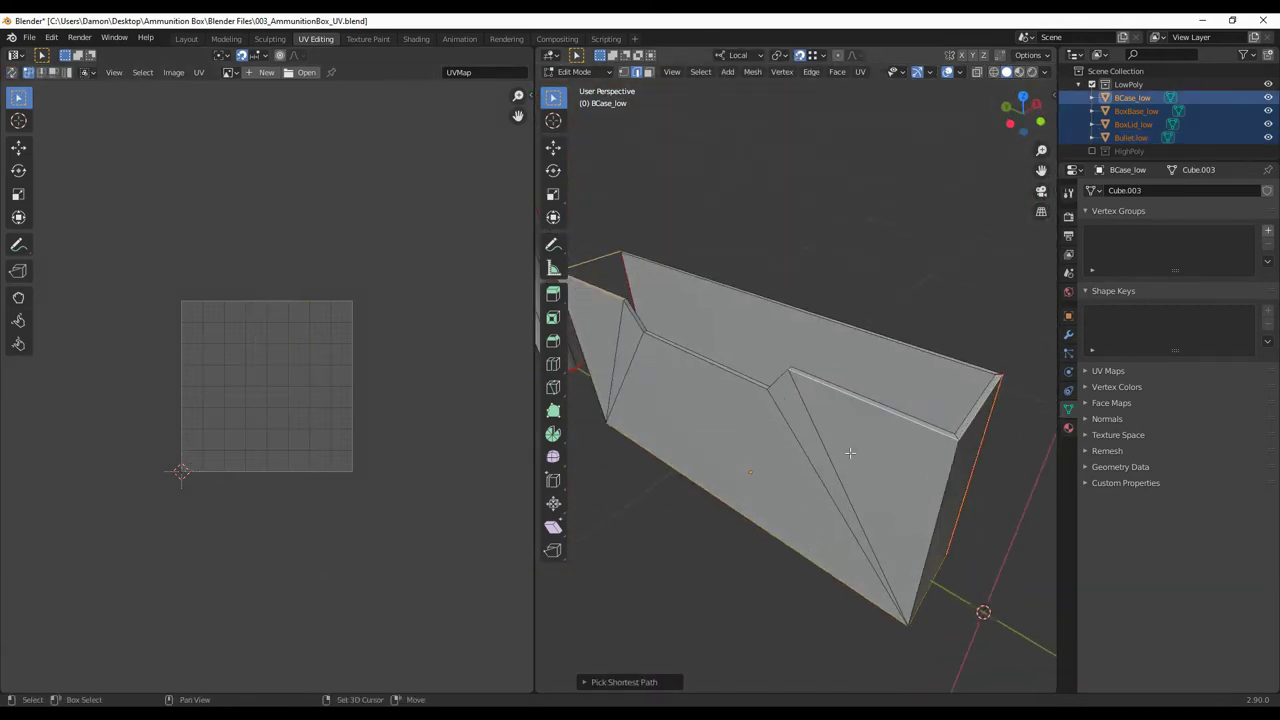
click(668, 558)
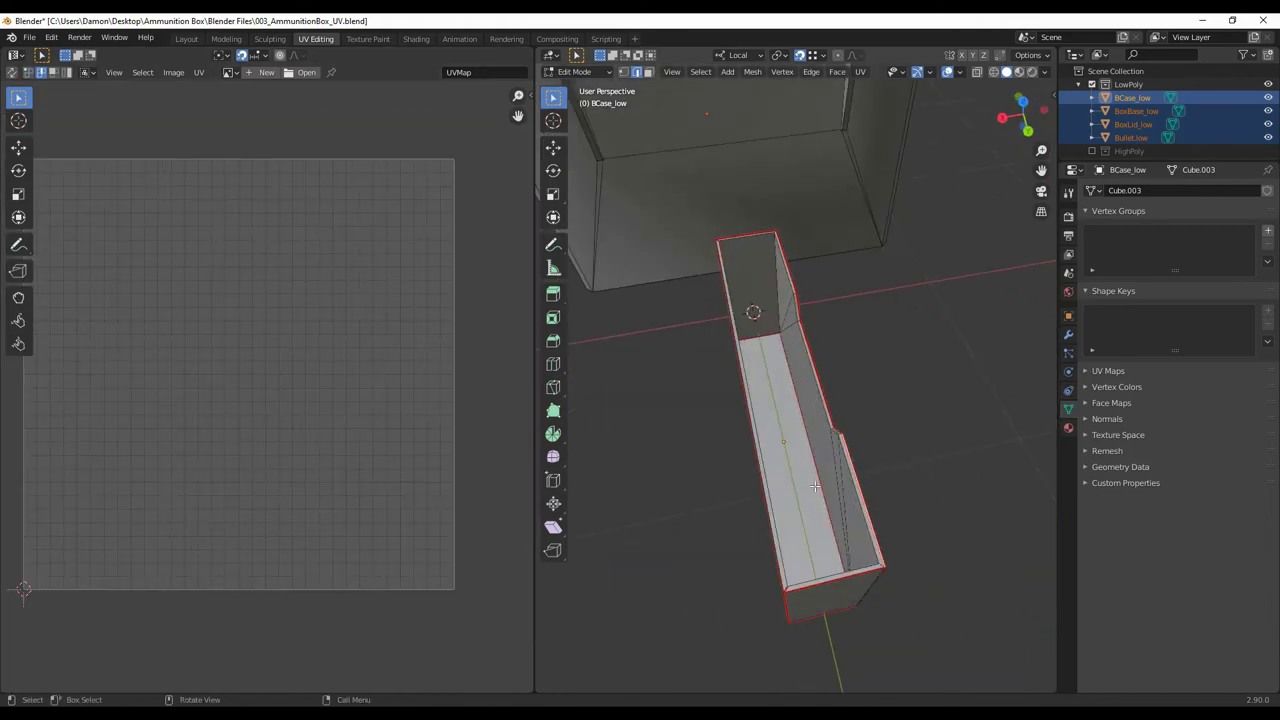
key(Tab)
key(ctrl+KP_3)
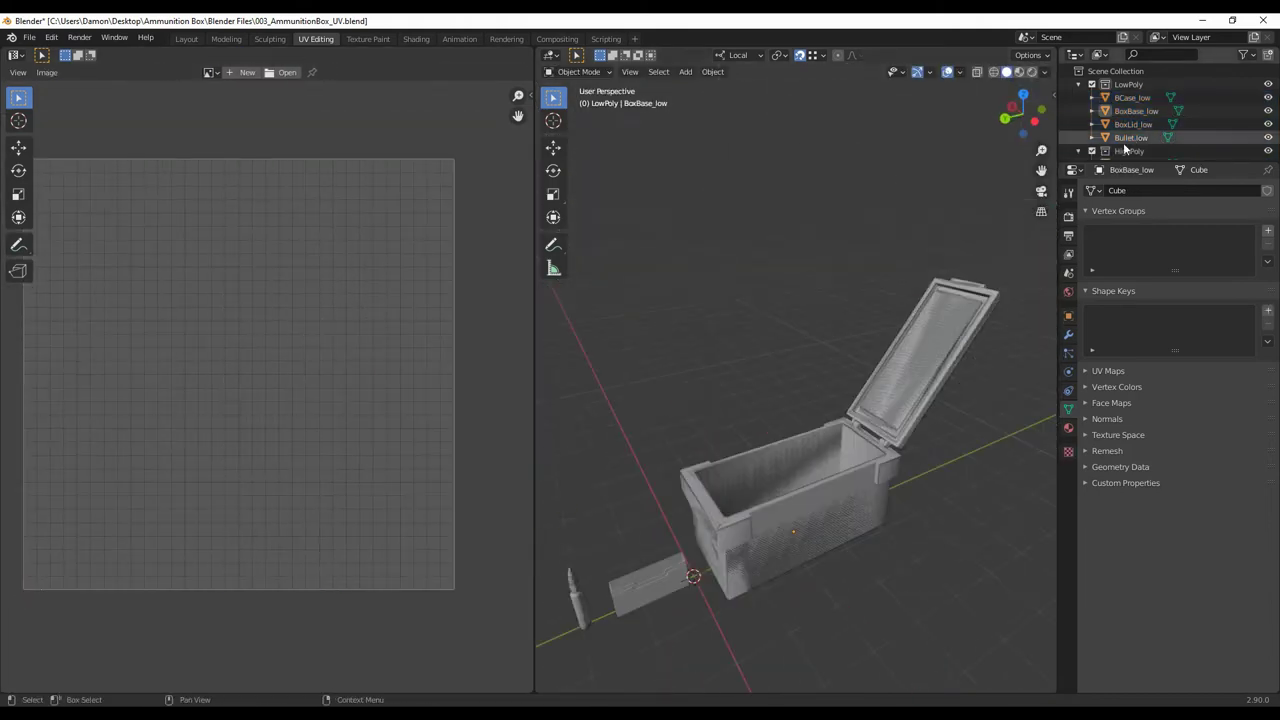
Preview BoxLid_low's UVs and select an edge path along its rim for seams.
key(Tab)
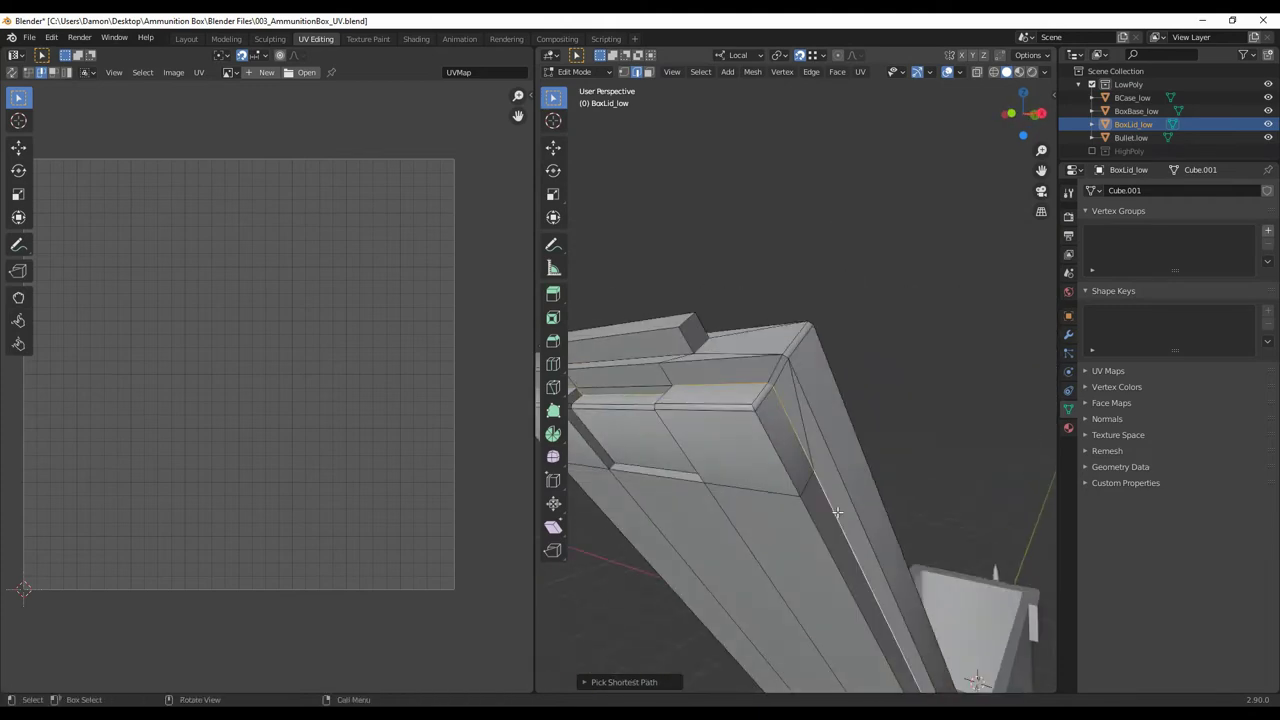
ctrl+click(713, 540)
middle_drag(713, 540, 700, 300)
click(700, 71)
click(740, 408)
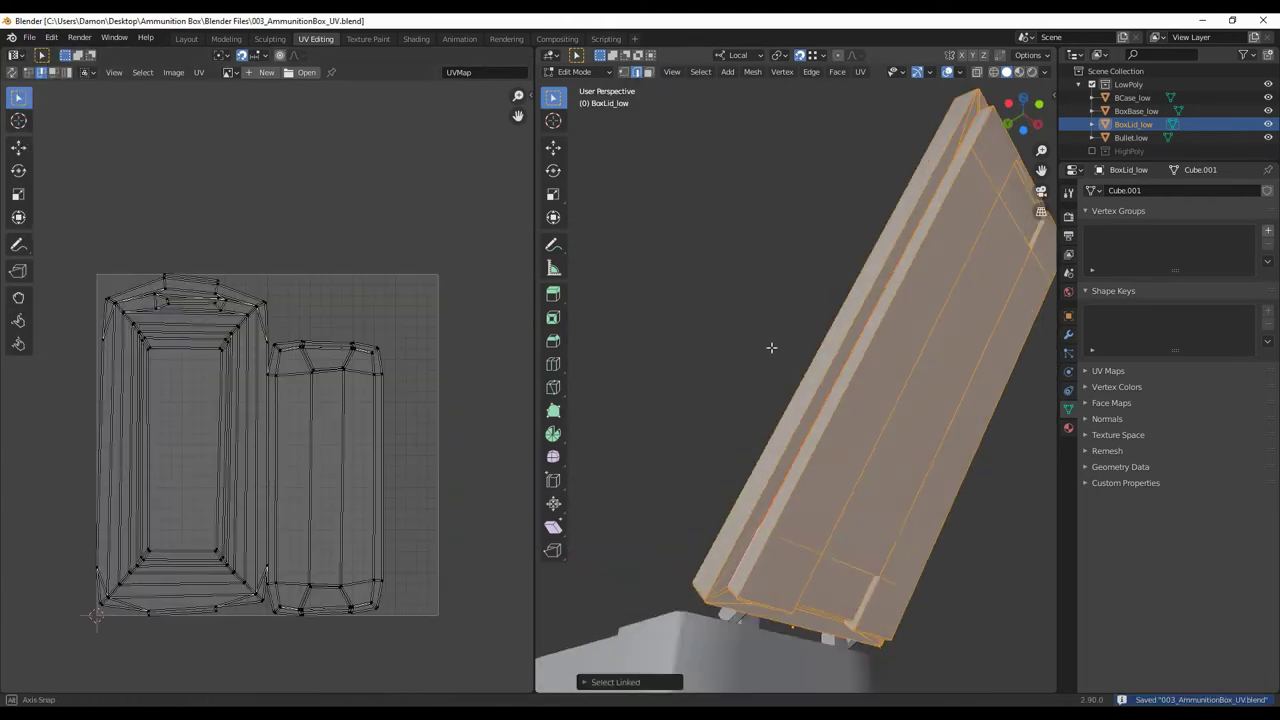
key(alt+a)
mouse_move(771, 347)
middle_down()
mouse_move(983, 341)
mouse_move(903, 357)
middle_up()
ctrl+click(983, 341)
Repeatedly select and clear the whole lid to check its unwrapped UV layout.
scroll(903, 357, down, 3)
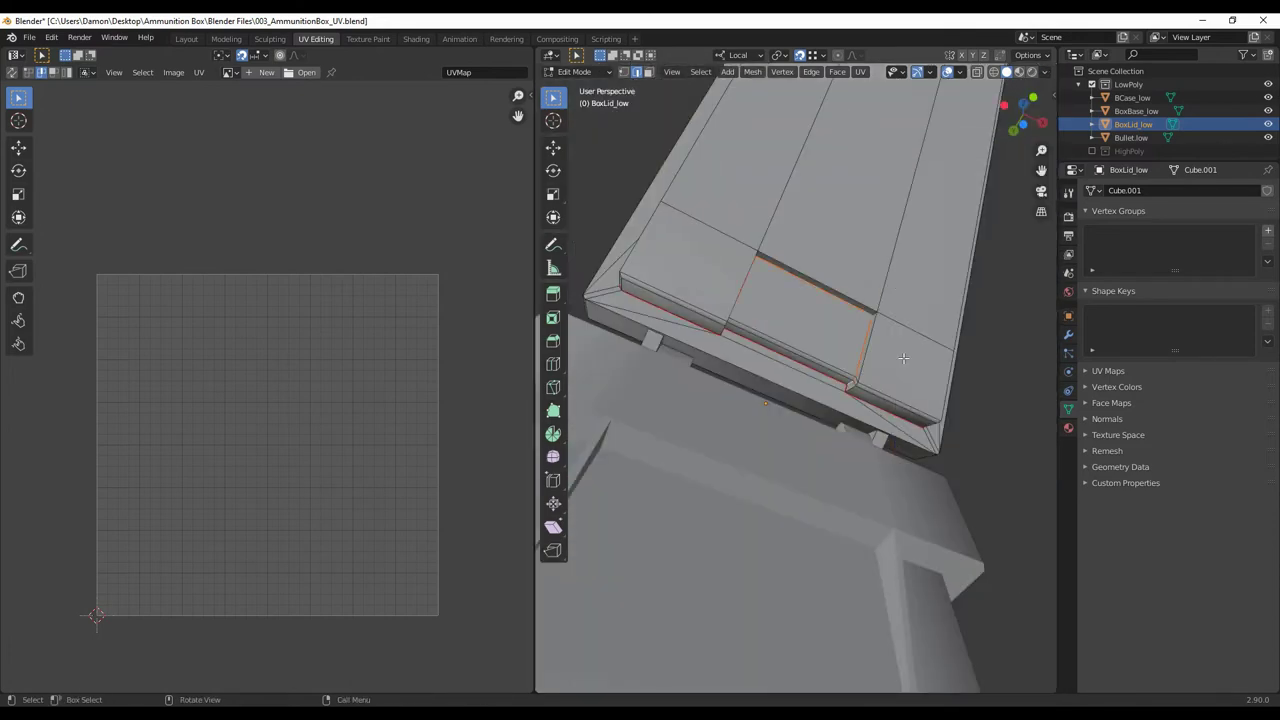
key(a)
middle_drag(700, 400, 894, 380)
scroll(894, 380, down, 3)
key(alt+a)
scroll(658, 408, up, 5)
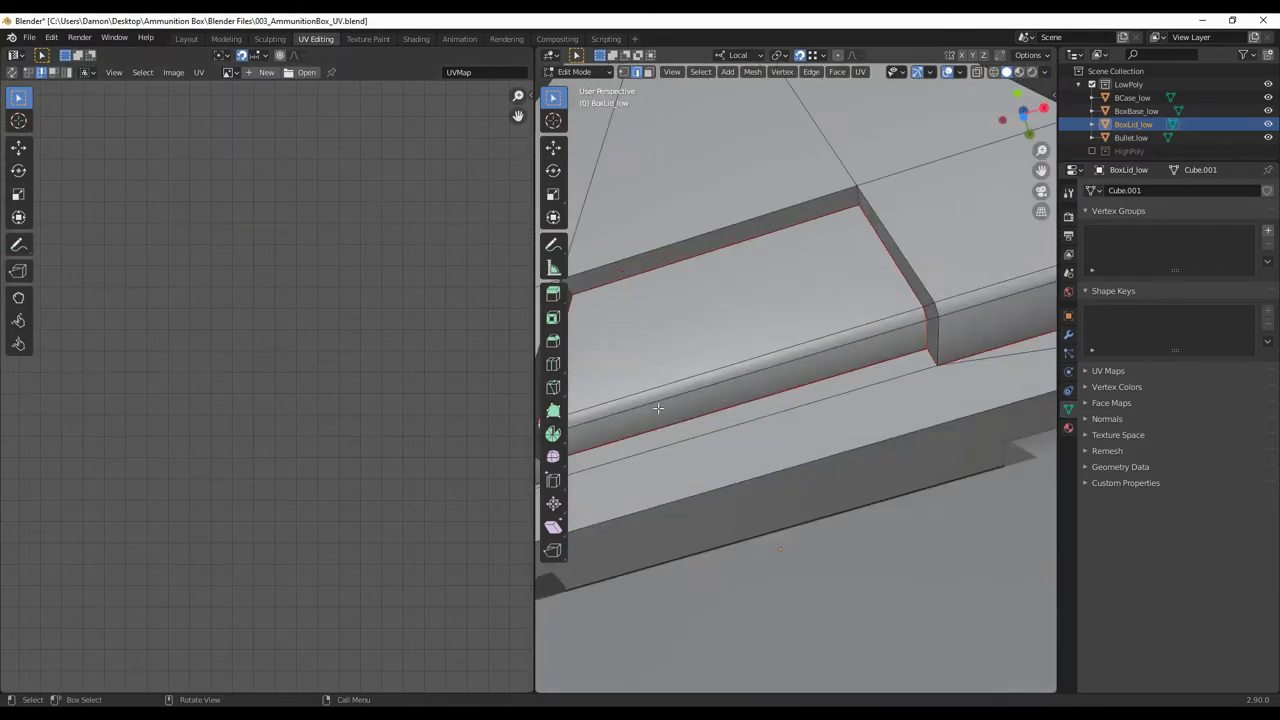
key(a)
scroll(658, 408, down, 4)
scroll(323, 420, down, 2)
key(alt+a)
Select the lid with L to show its separate UV islands, then deselect.
middle_drag(760, 460, 830, 520)
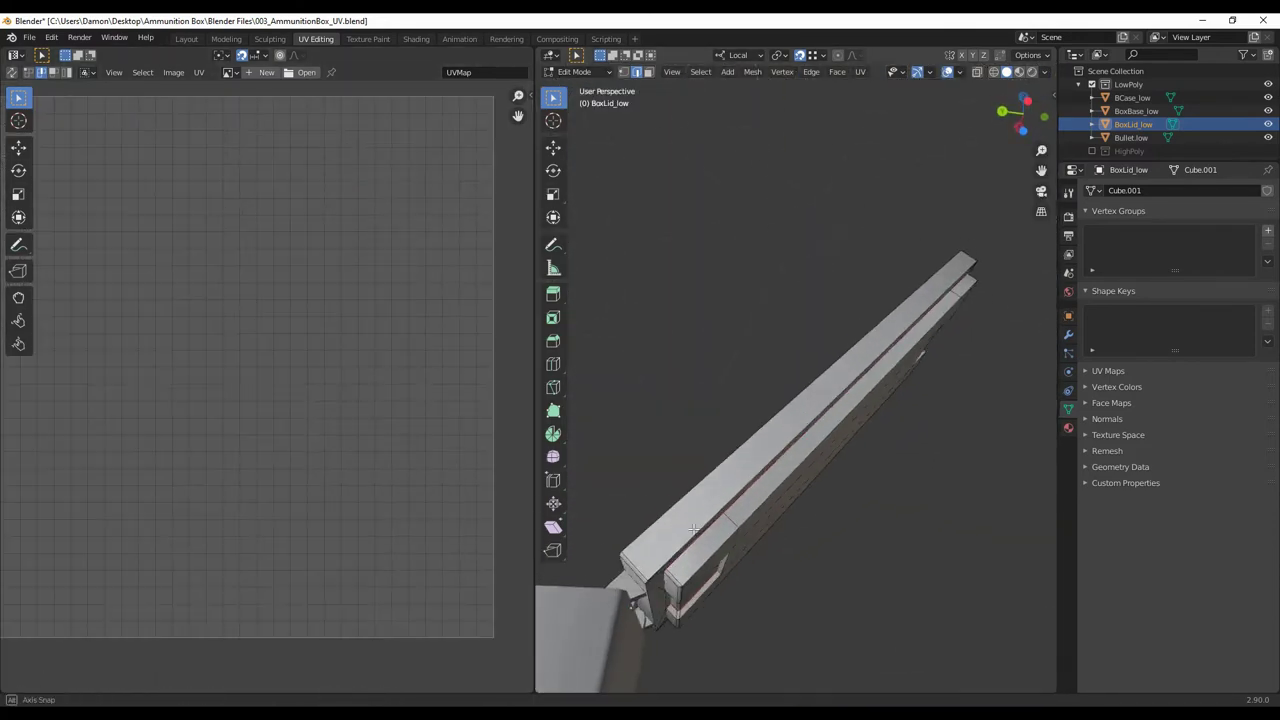
scroll(777, 608, down, 3)
key(l)
mouse_move(777, 608)
middle_down()
mouse_move(880, 420)
mouse_move(886, 474)
middle_up()
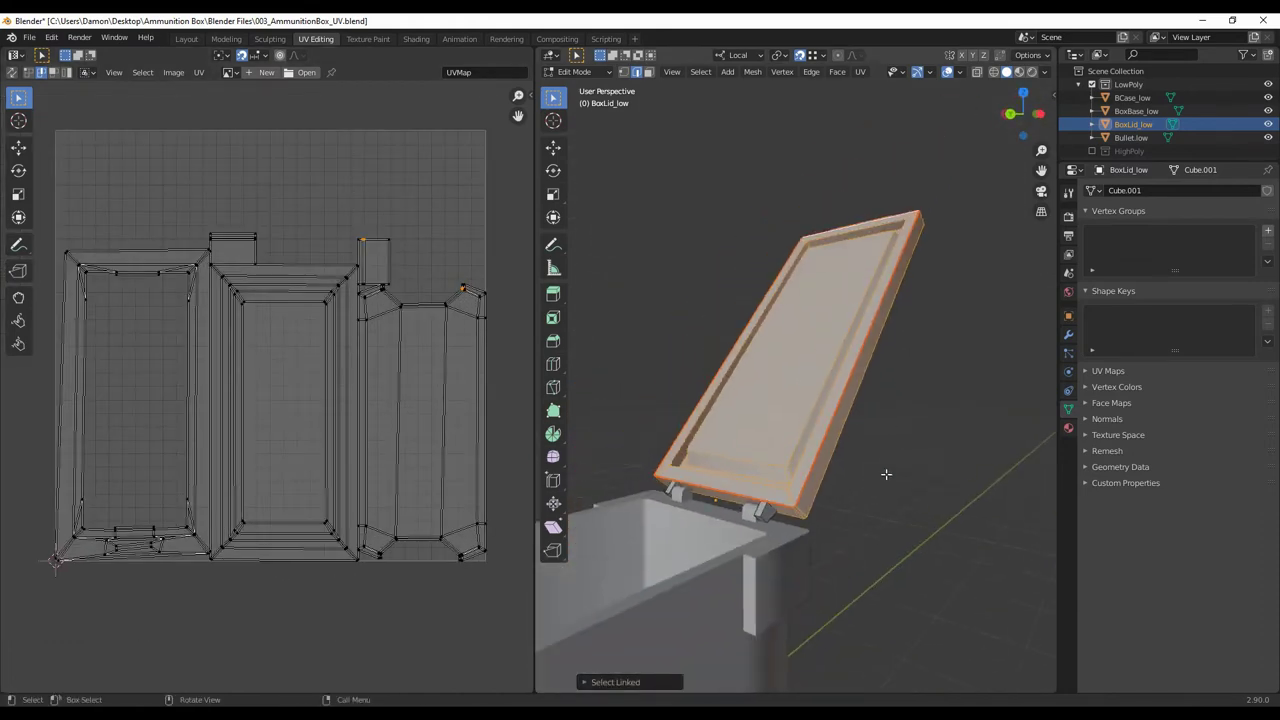
key(alt+a)
scroll(832, 523, up, 5)
scroll(911, 531, down, 8)
With UV sync on, select an edge path on the lid and mark it as a seam.
click(11, 72)
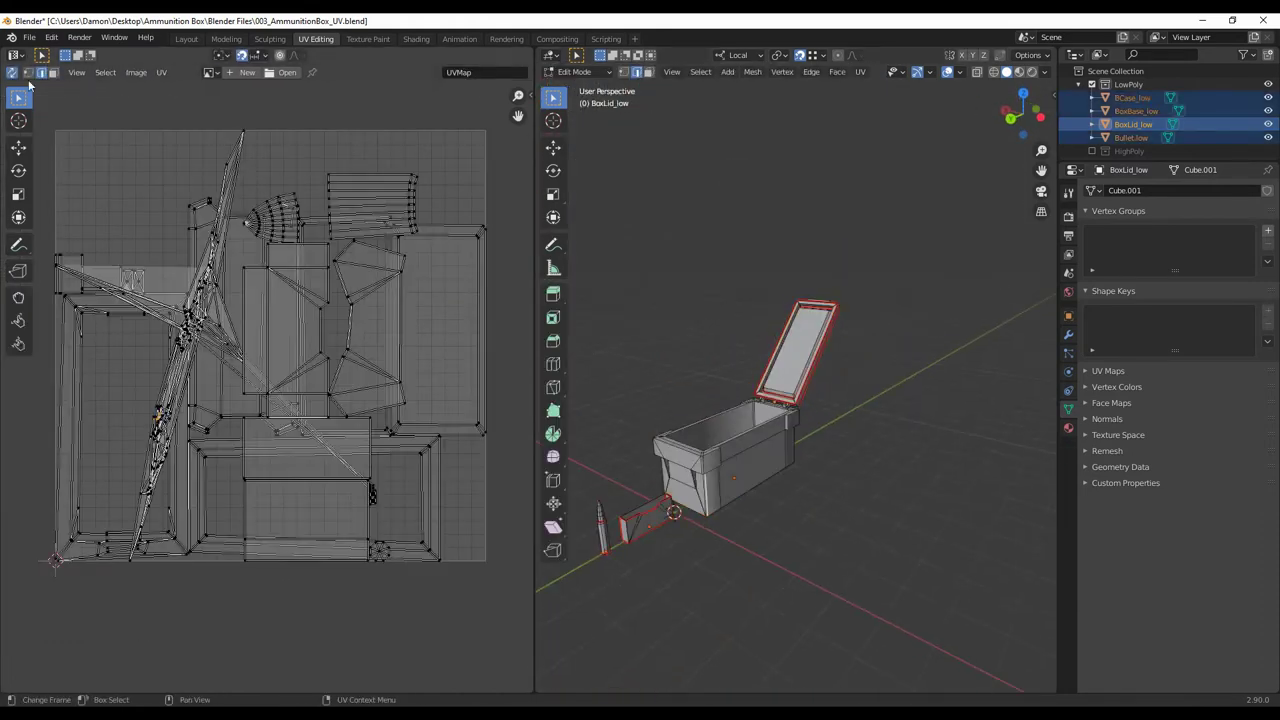
scroll(790, 380, up, 6)
middle_drag(790, 380, 880, 543)
ctrl+click(846, 451)
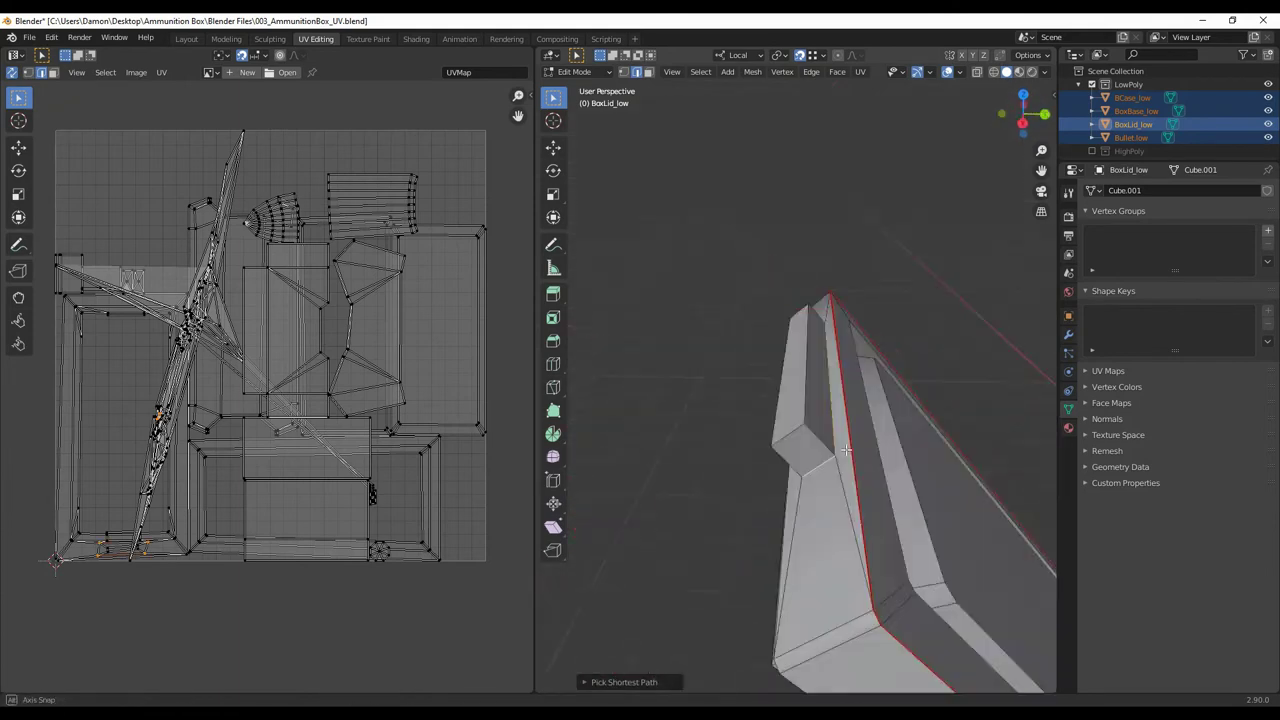
middle_drag(846, 451, 650, 388)
click(908, 488)
middle_drag(908, 488, 823, 461)
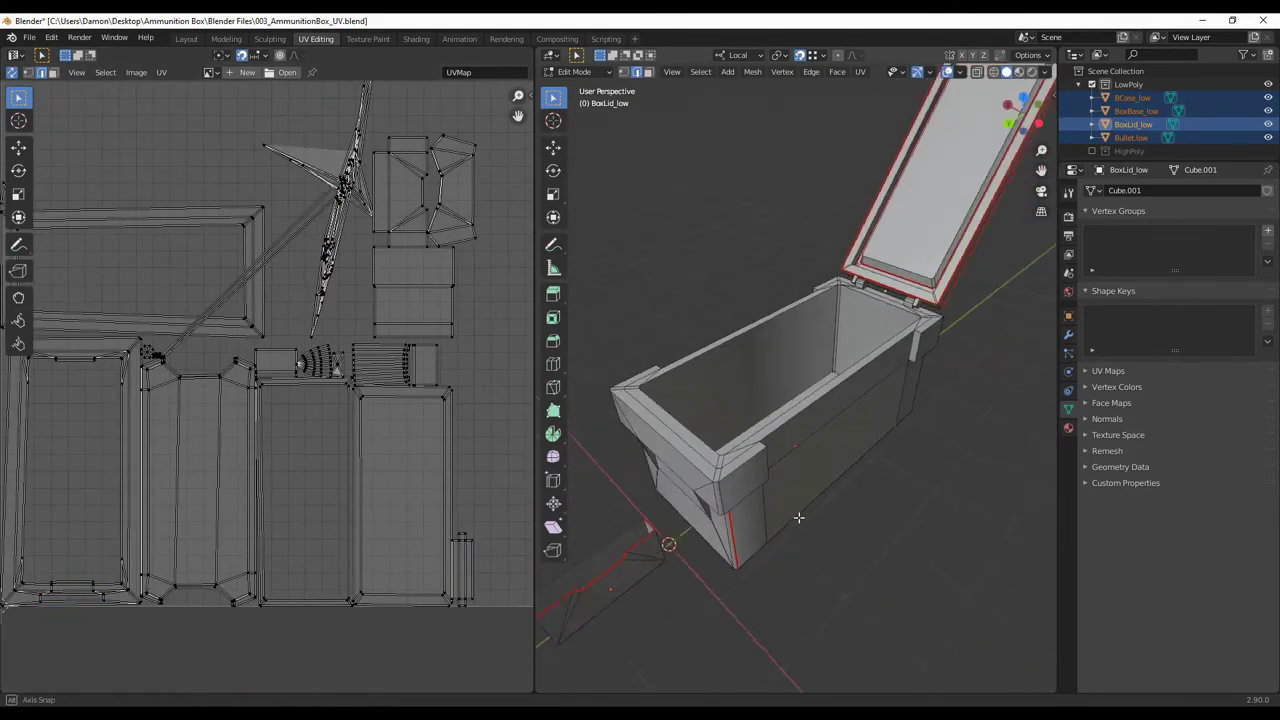
Select edges on the box base and underside and mark them as a seam.
click(798, 517)
middle_drag(798, 517, 864, 397)
click(840, 547)
middle_drag(840, 547, 843, 460)
scroll(743, 489, up, 5)
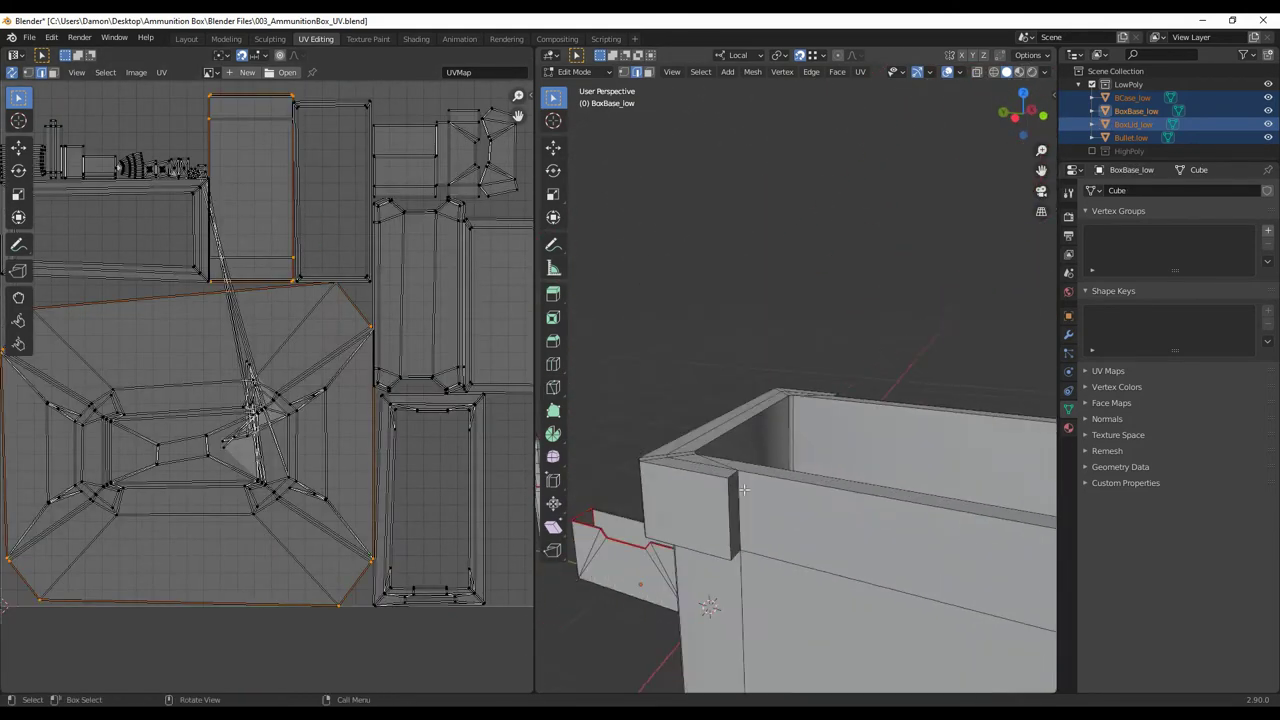
mouse_move(820, 366)
middle_down()
mouse_move(849, 494)
mouse_move(882, 479)
mouse_move(860, 420)
middle_up()
scroll(860, 420, up, 3)
scroll(452, 473, down, 3)
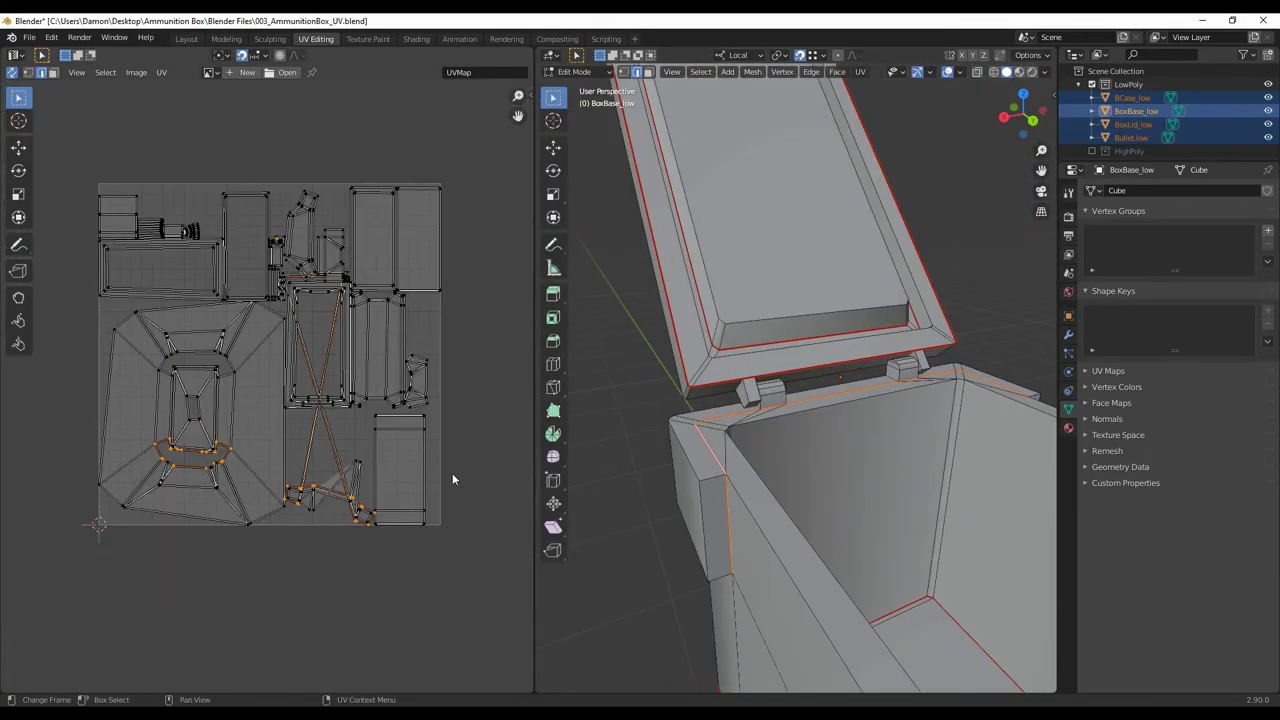
scroll(732, 418, up, 3)
mouse_move(732, 418)
middle_down()
mouse_move(966, 523)
mouse_move(830, 546)
mouse_move(886, 541)
middle_up()
right_click(966, 523)
click(966, 523)
Pick the remaining lid and base edges, isolate the base, and mark them as seams.
click(830, 546)
click(886, 541)
mouse_move(786, 467)
middle_down()
mouse_move(862, 374)
mouse_move(986, 429)
mouse_move(843, 580)
middle_up()
click(862, 374)
scroll(300, 380, up, 3)
middle_drag(762, 552, 660, 300)
right_click(654, 286)
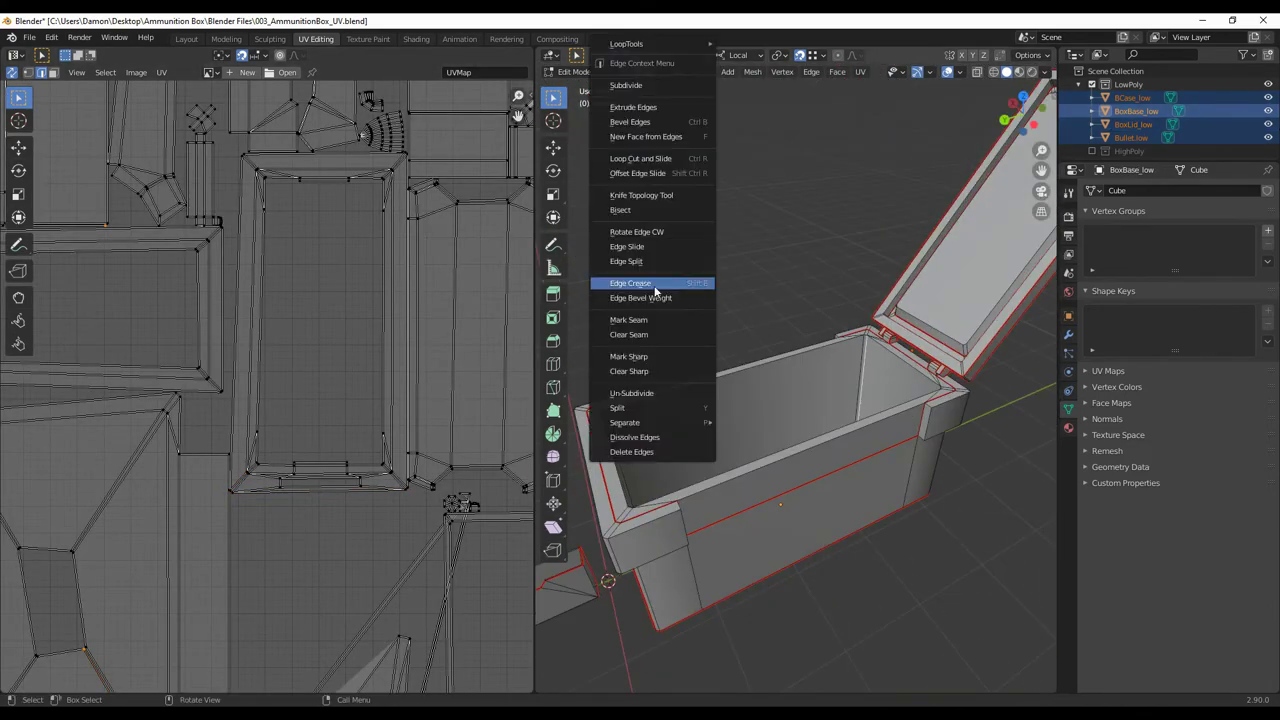
scroll(477, 396, up, 3)
right_click(770, 262)
key(KP_Divide)
mouse_move(779, 287)
middle_down()
mouse_move(890, 350)
mouse_move(624, 427)
mouse_move(948, 417)
middle_up()
right_click(890, 350)
click(890, 350)
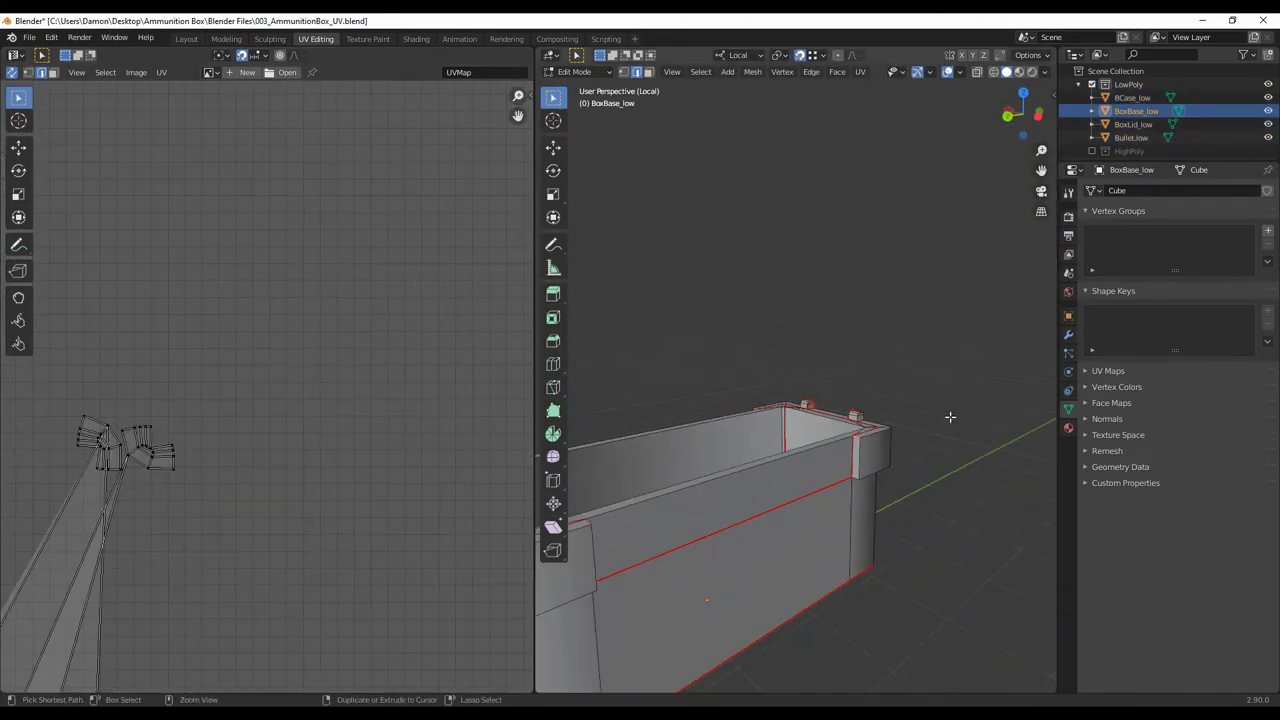
scroll(260, 380, down, 3)
scroll(72, 378, down, 1)
Select all low-poly meshes, unwrap them, and pack the UV islands.
key(a)
scroll(792, 350, down, 3)
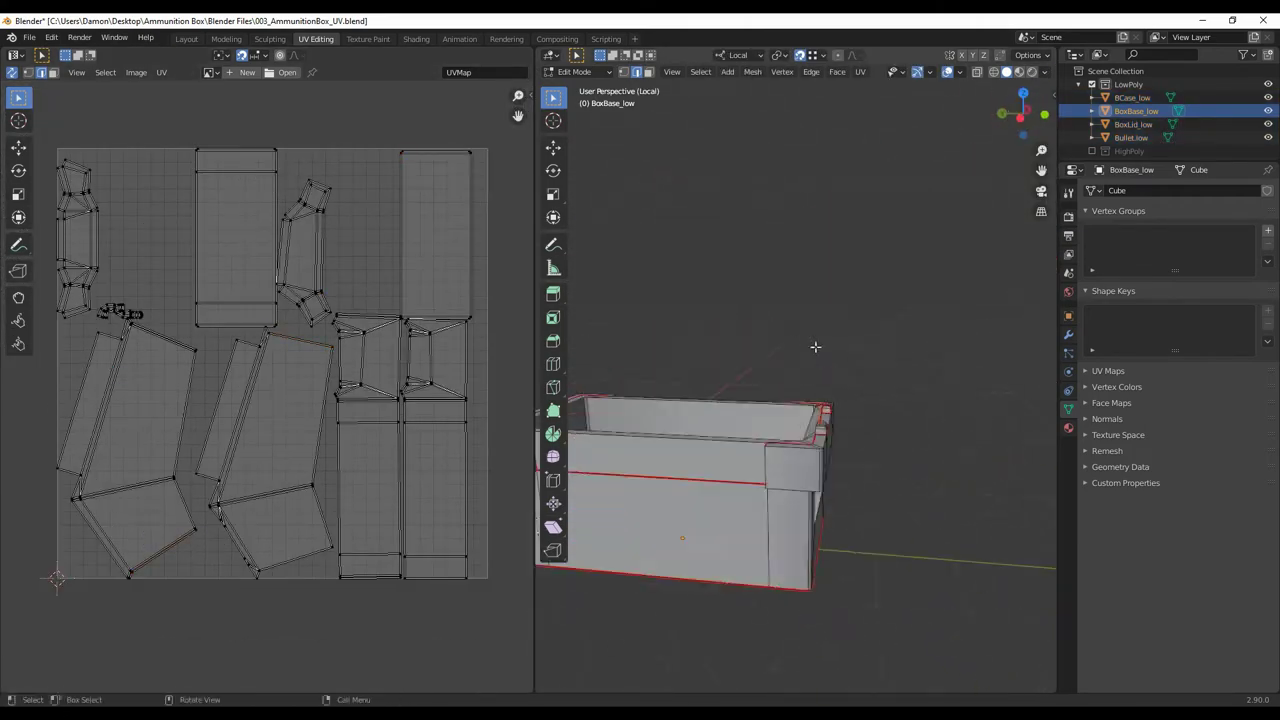
key(KP_Divide)
click(161, 72)
click(860, 72)
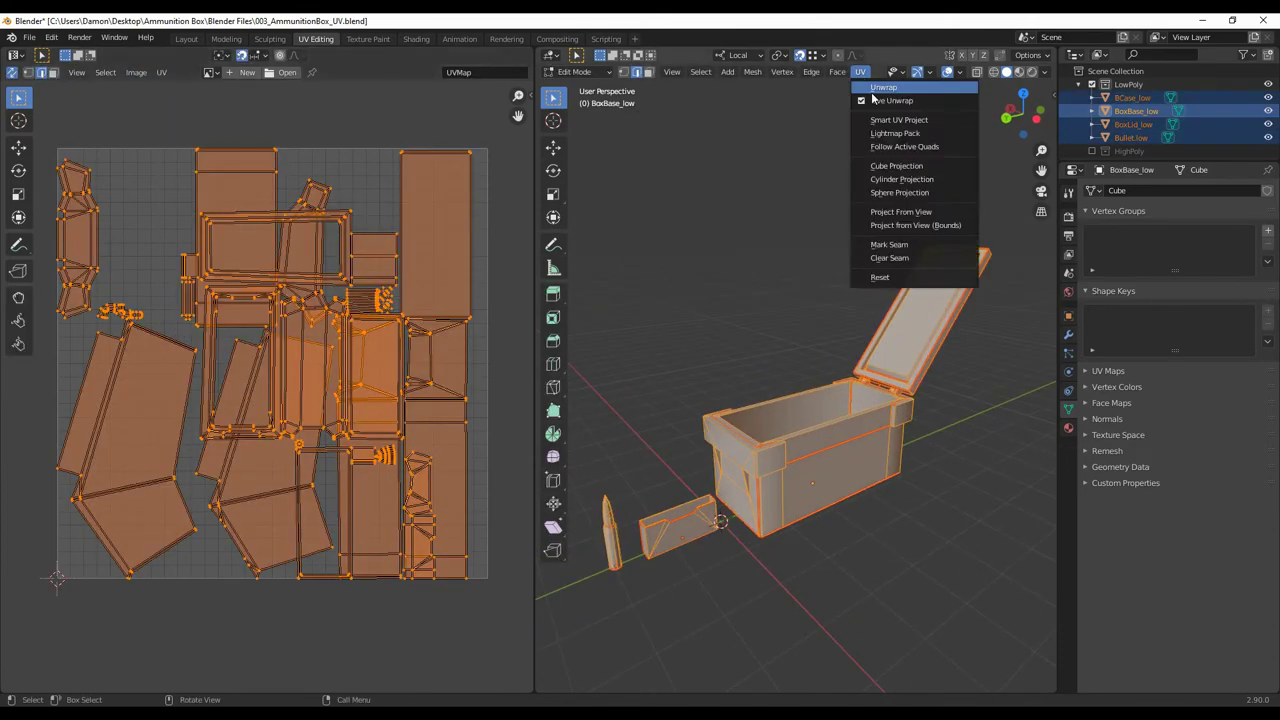
click(880, 93)
click(434, 320)
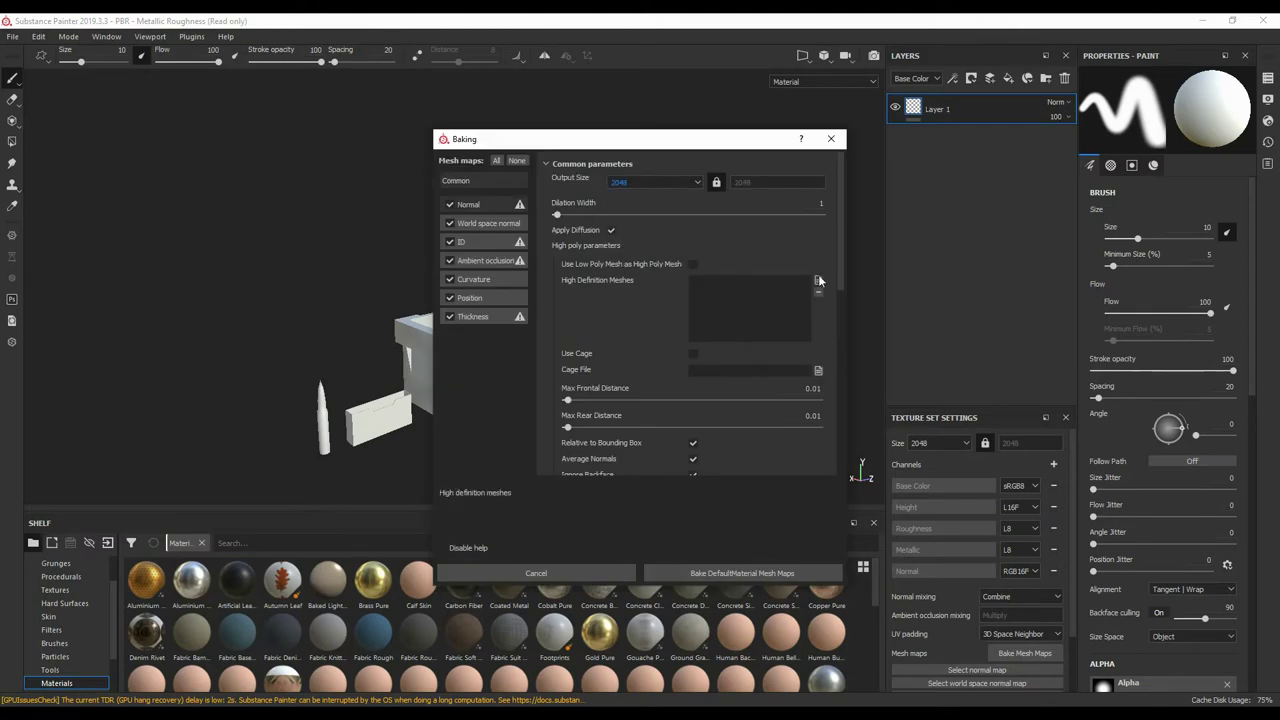
Add the high-poly model file as the High Definition Mesh and bake the mesh maps.
click(818, 281)
double_click(665, 262)
click(742, 573)
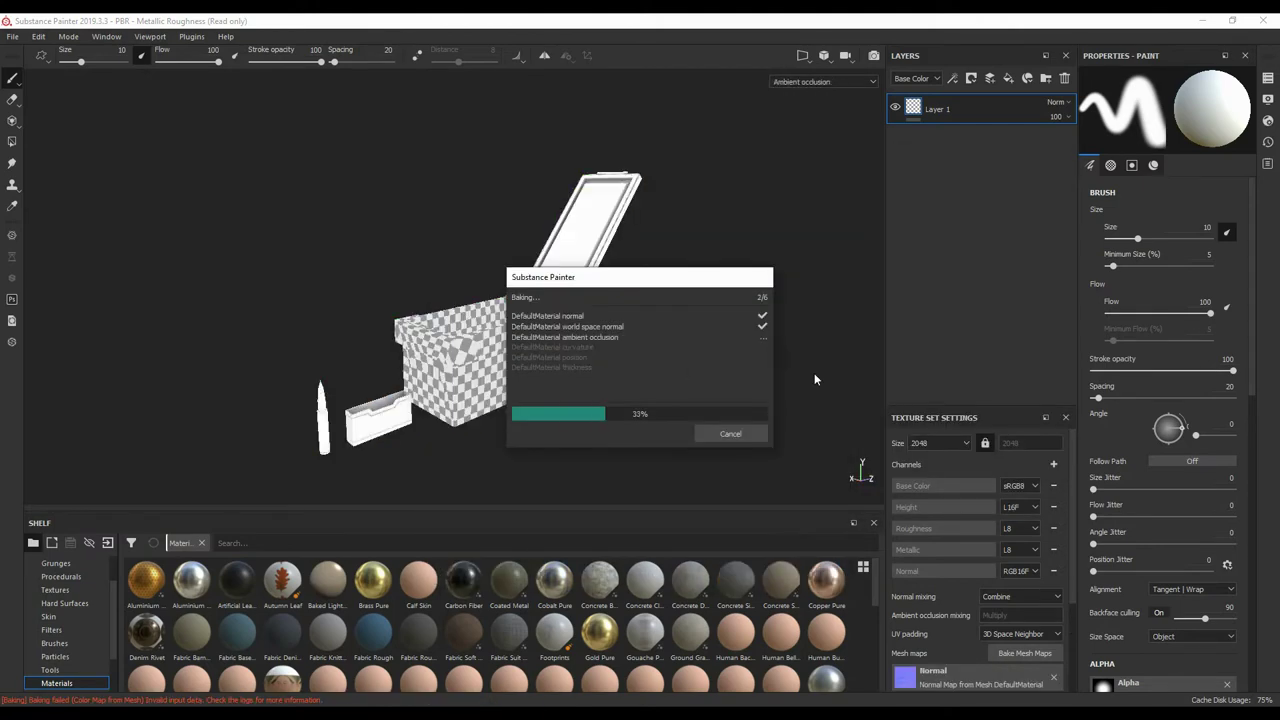
alt+drag(814, 373, 598, 274)
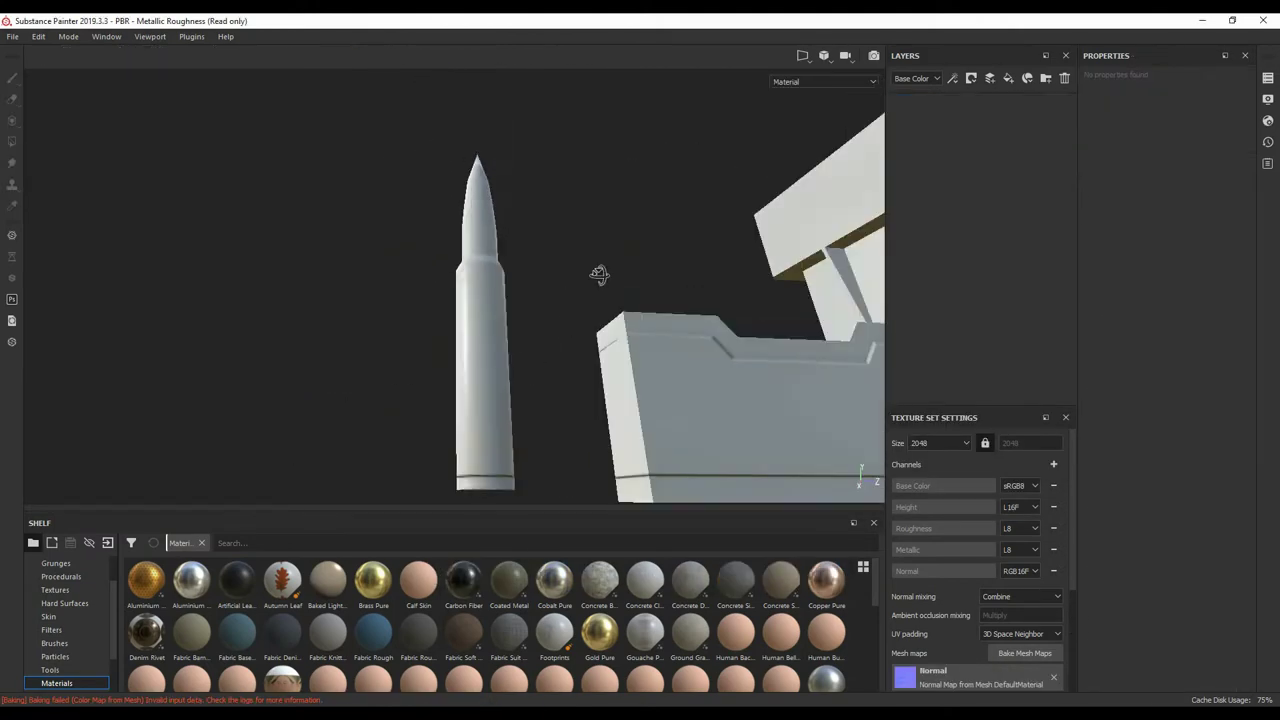
Apply Brass Pure to the model, add a mask and fill it over the bullet.
drag(373, 583, 977, 117)
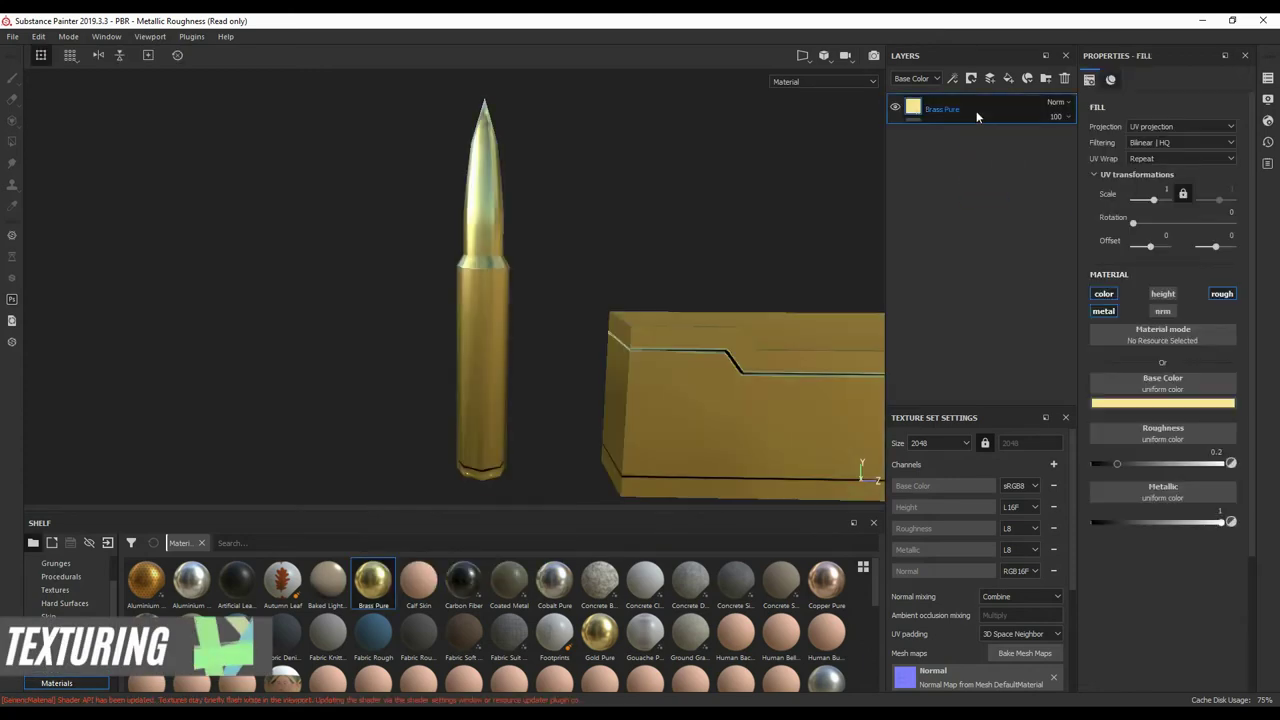
right_click(982, 108)
click(1040, 290)
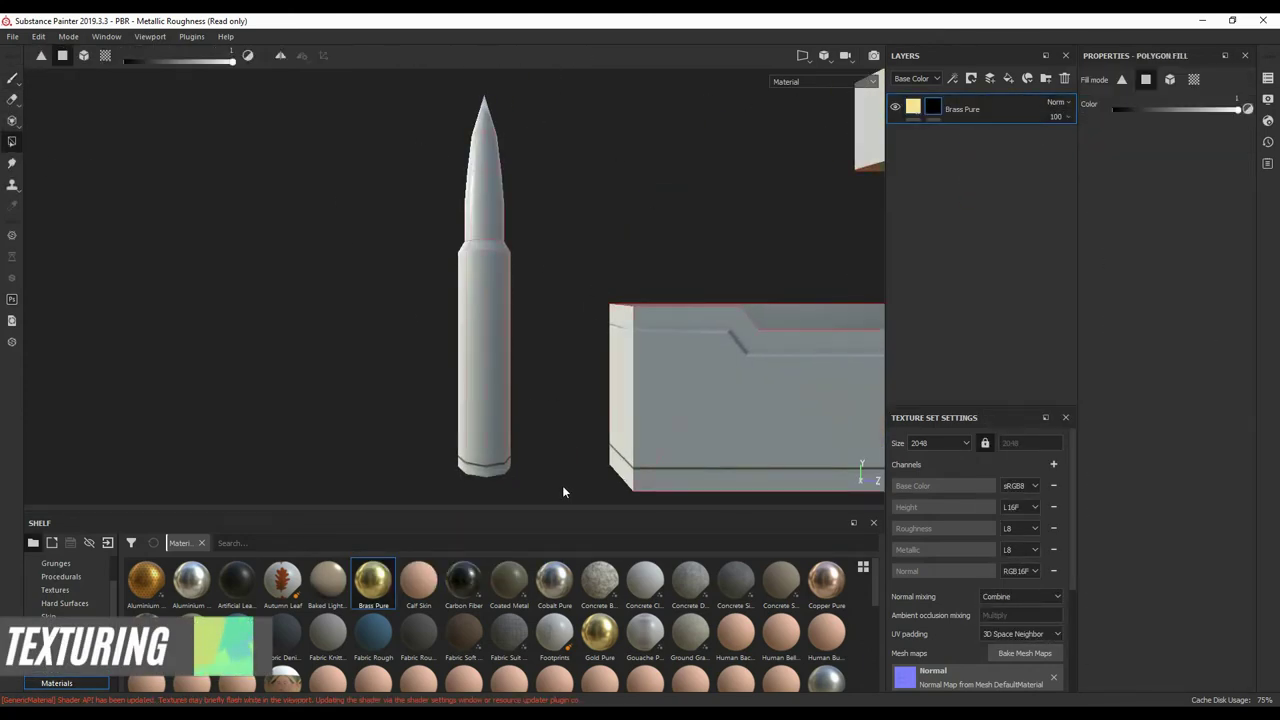
click(484, 360)
key(1)
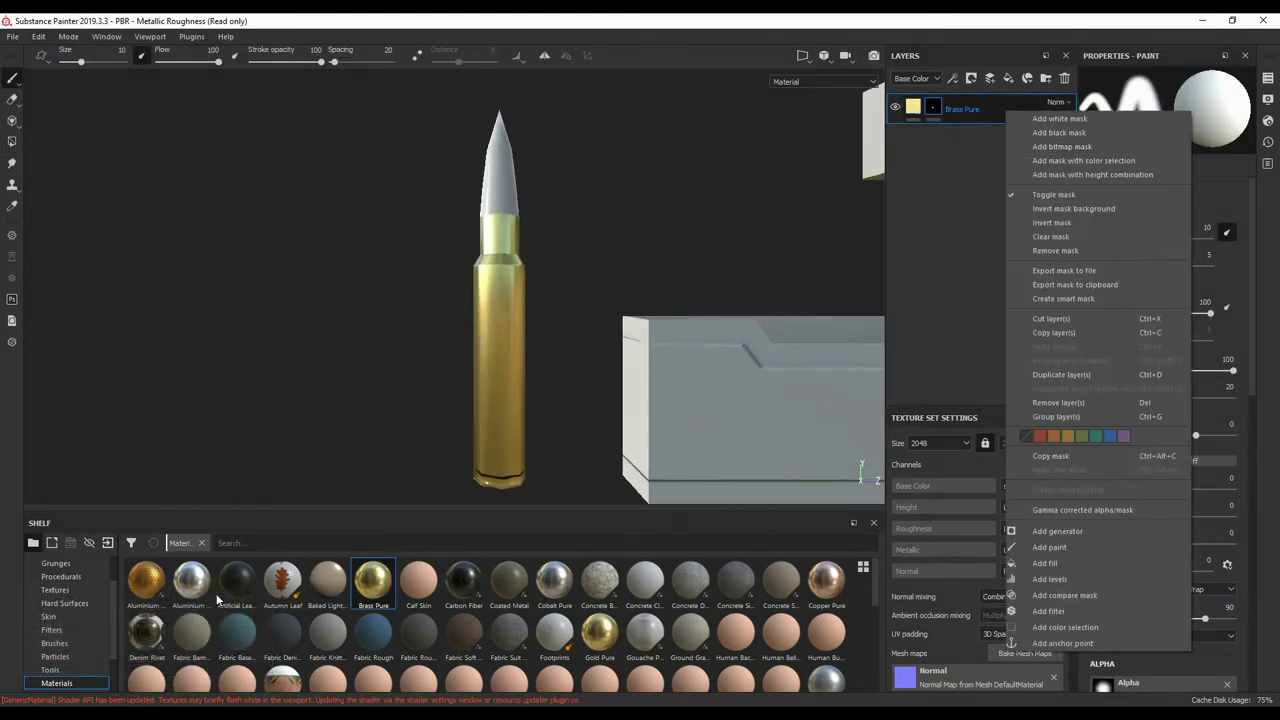
alt+drag(300, 290, 792, 217)
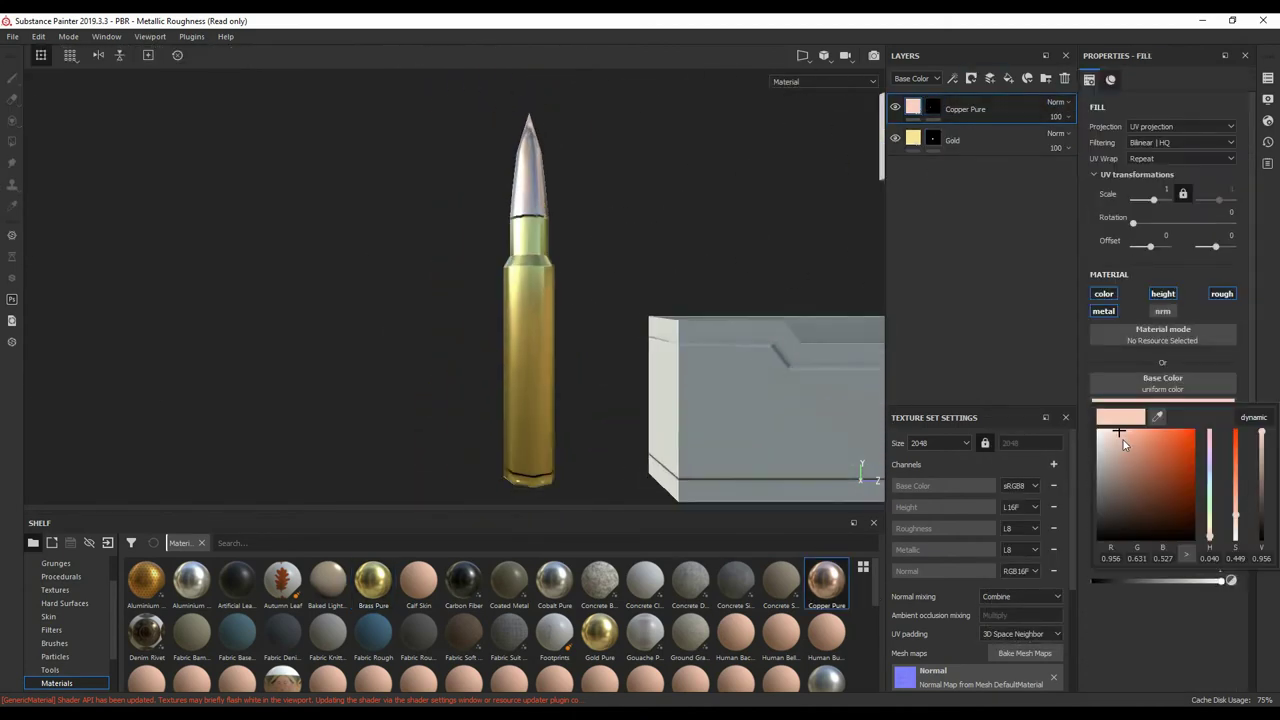
Add a Plastic PVC layer with higher roughness and a darker blue colour.
drag(873, 582, 876, 655)
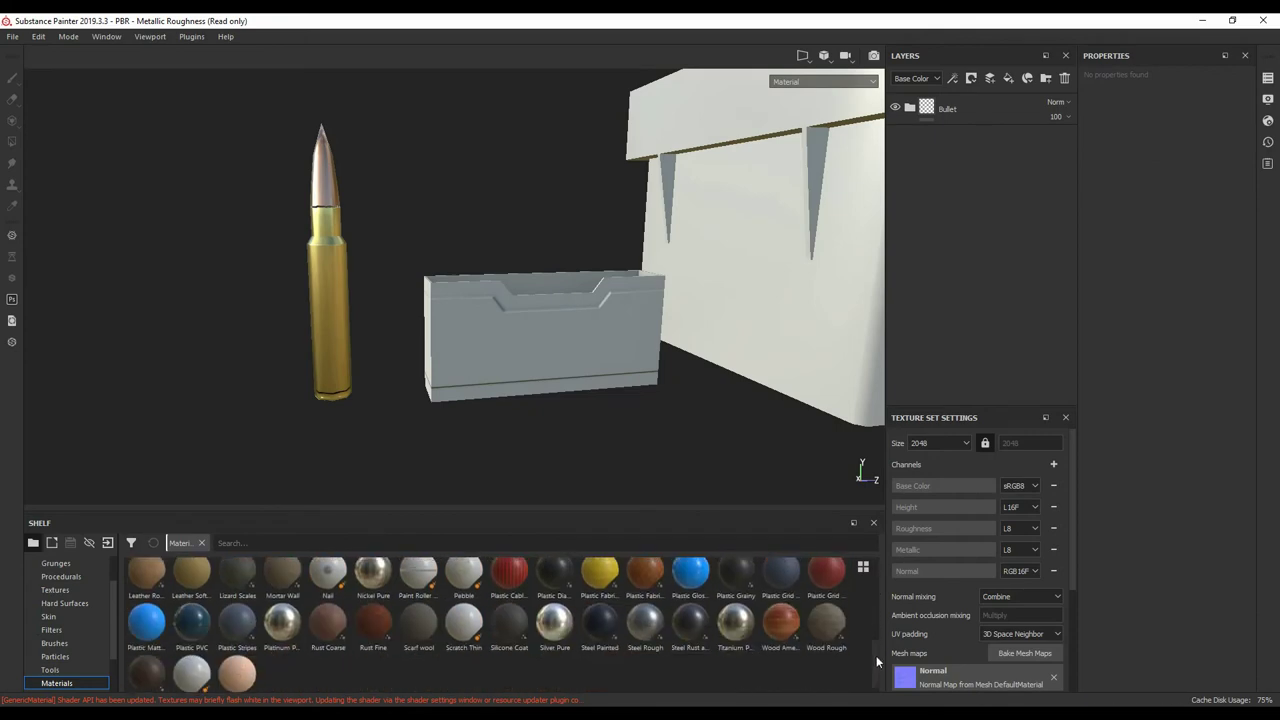
mouse_move(689, 346)
alt+mouse_down()
mouse_move(666, 329)
mouse_move(597, 374)
mouse_move(614, 380)
alt+mouse_up()
click(1106, 297)
drag(1106, 579, 1148, 578)
mouse_move(560, 420)
alt+mouse_down()
mouse_move(549, 409)
mouse_move(574, 403)
mouse_move(497, 371)
mouse_move(654, 429)
mouse_move(614, 438)
alt+mouse_up()
click(1162, 322)
click(1174, 440)
Add a height-only Detail fill layer above Plastic PVC and shrink the brush for rivets.
right_click(979, 142)
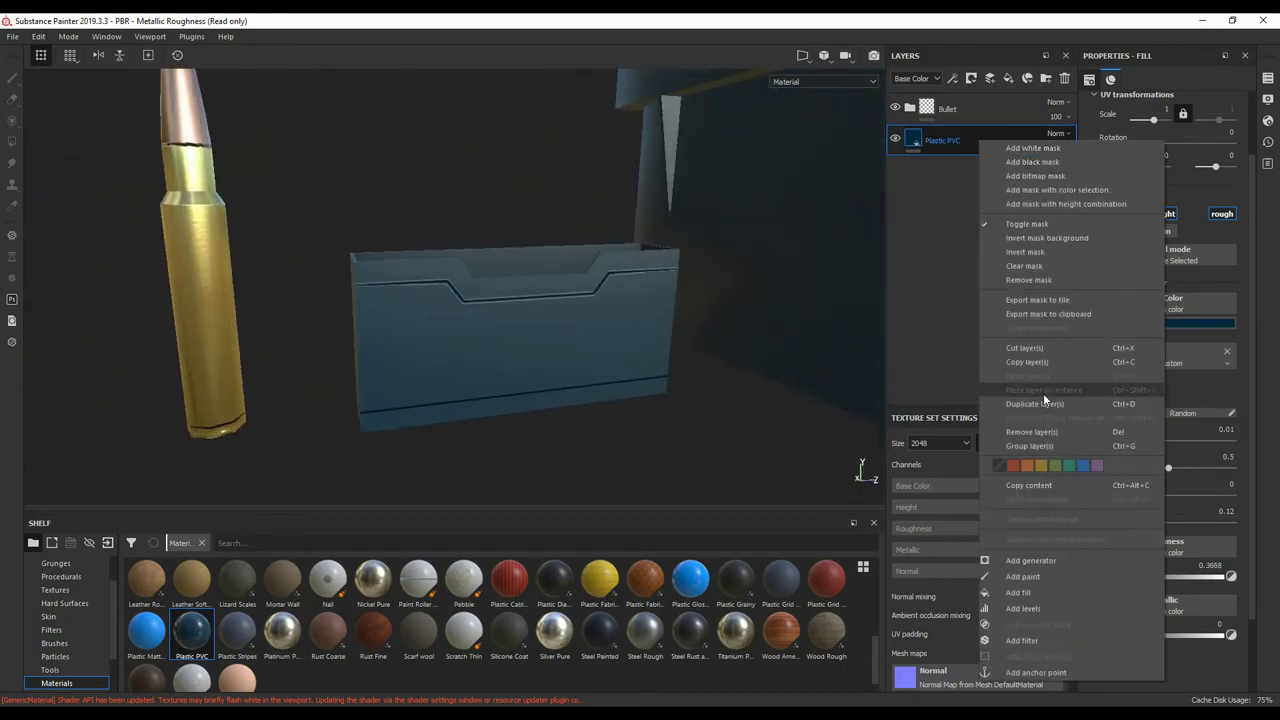
click(1043, 393)
click(1103, 213)
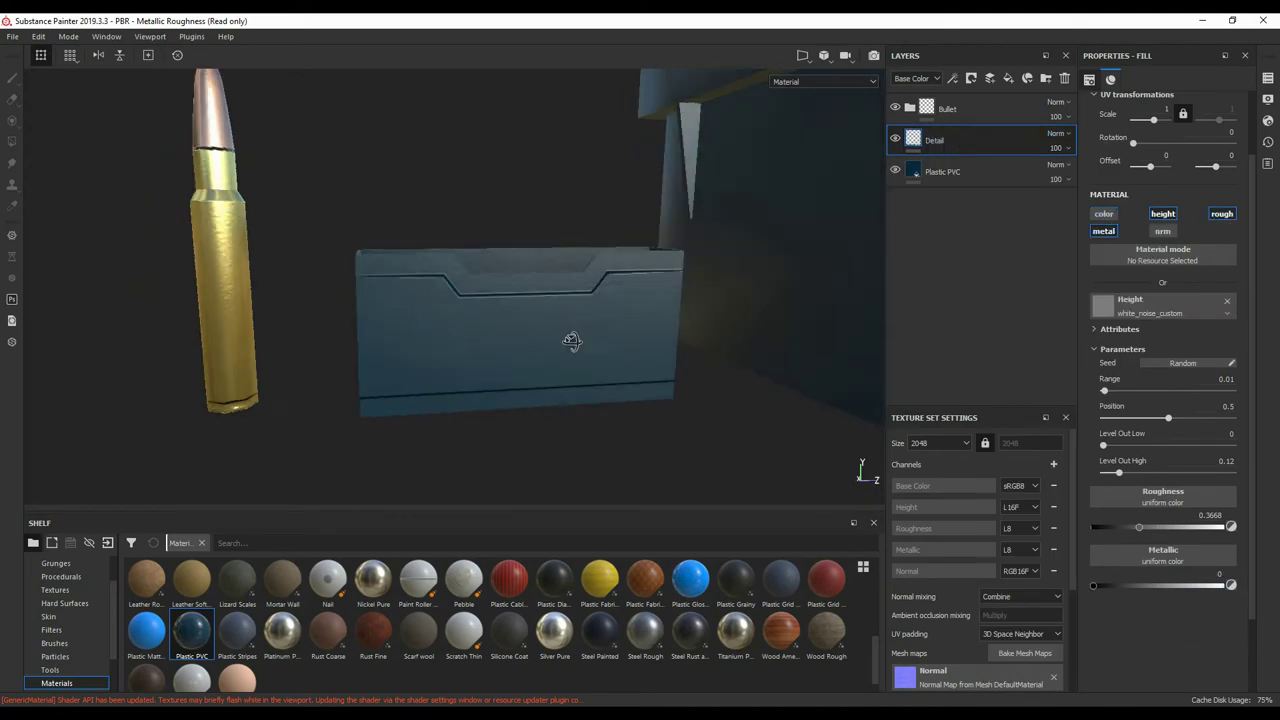
scroll(651, 284, up, 3)
key(1)
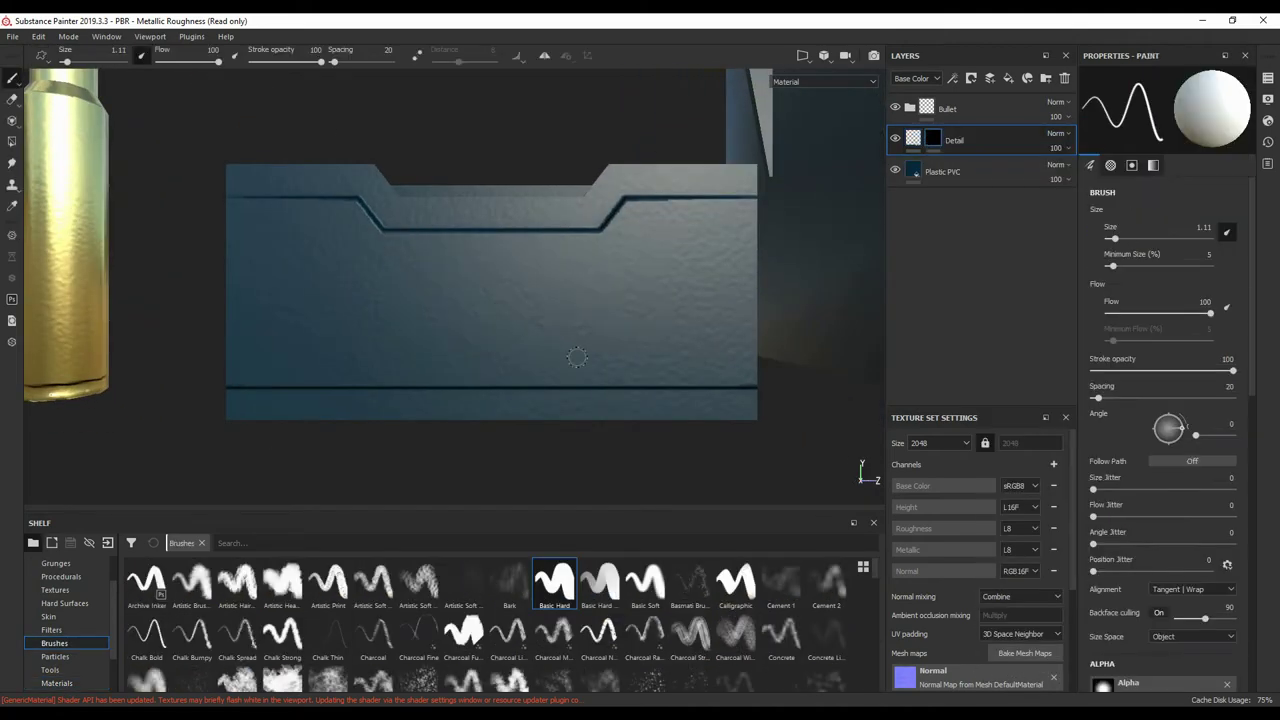
scroll(1183, 455, down, 4)
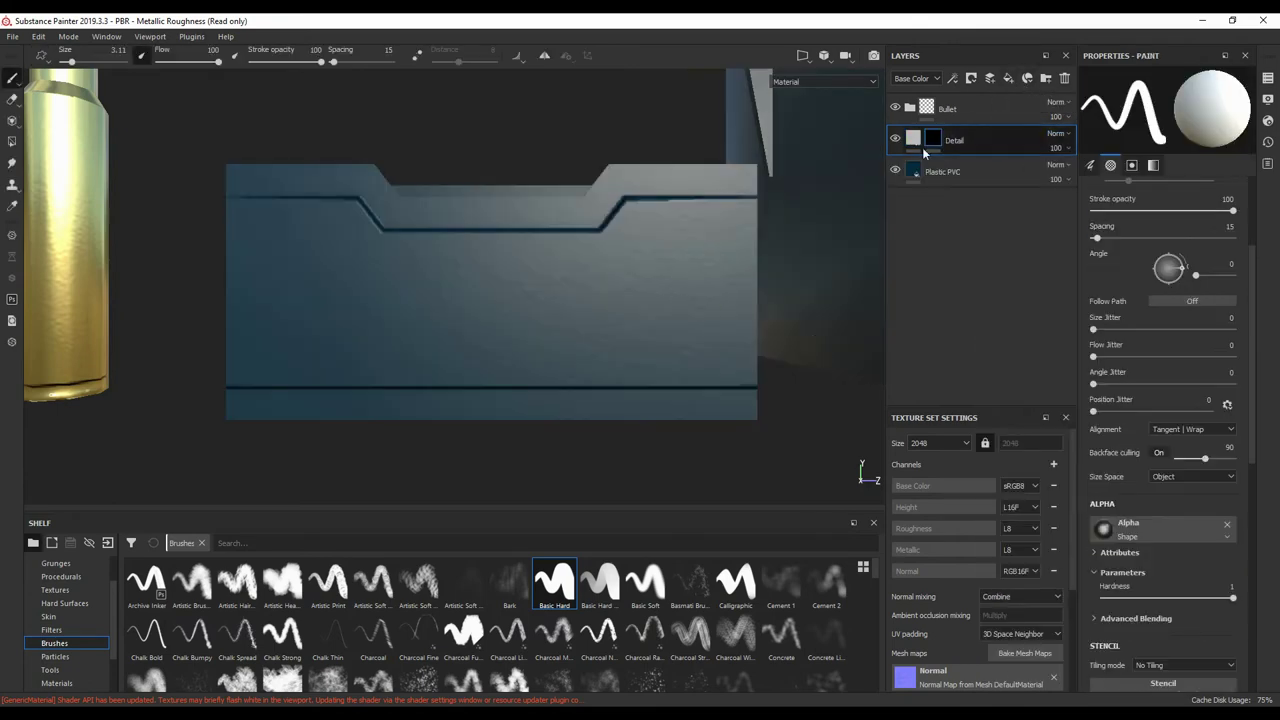
click(916, 143)
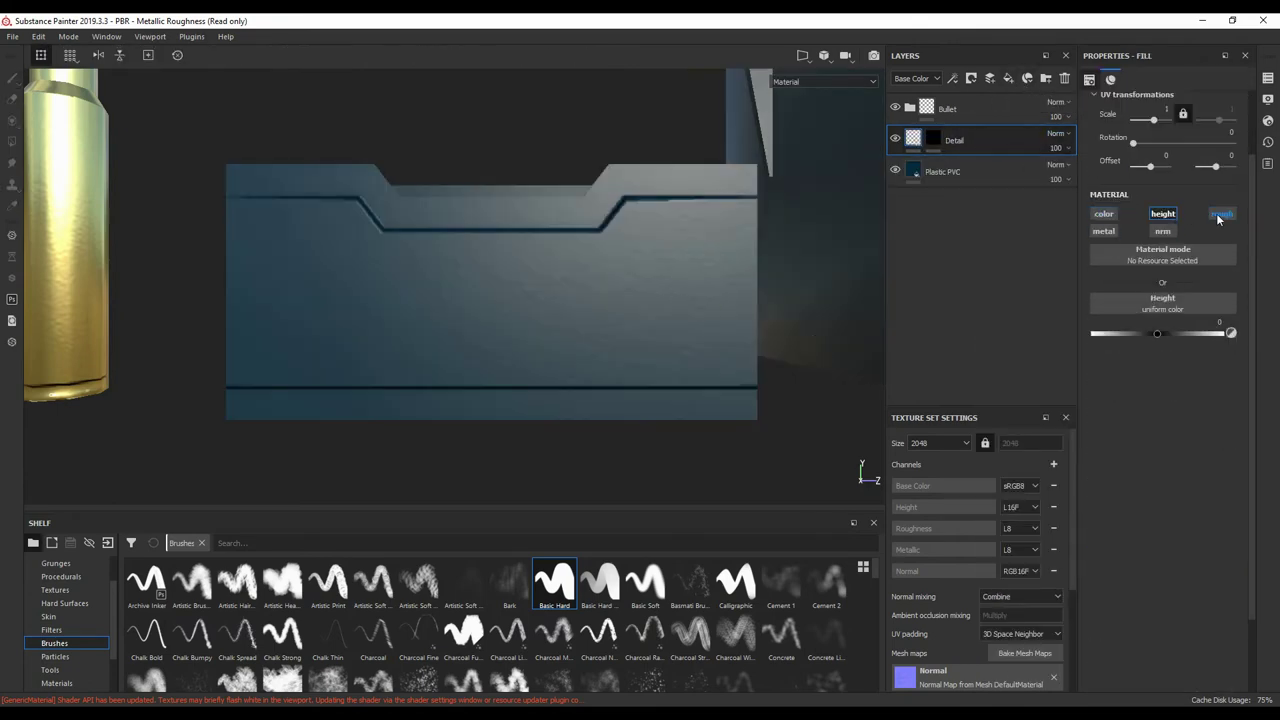
key(bracketleft)
Bring the holder panel face-on and show the alpha shapes in the shelf.
alt+drag(740, 207, 753, 348)
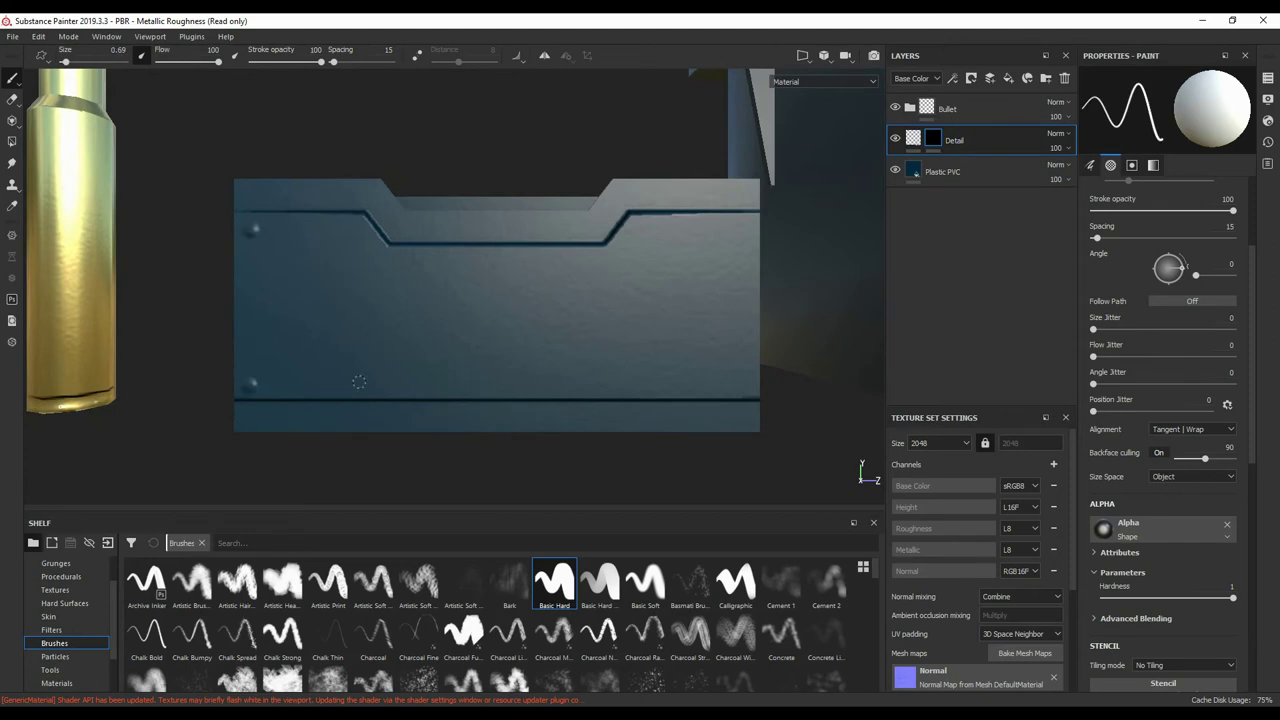
alt+drag(359, 381, 178, 387)
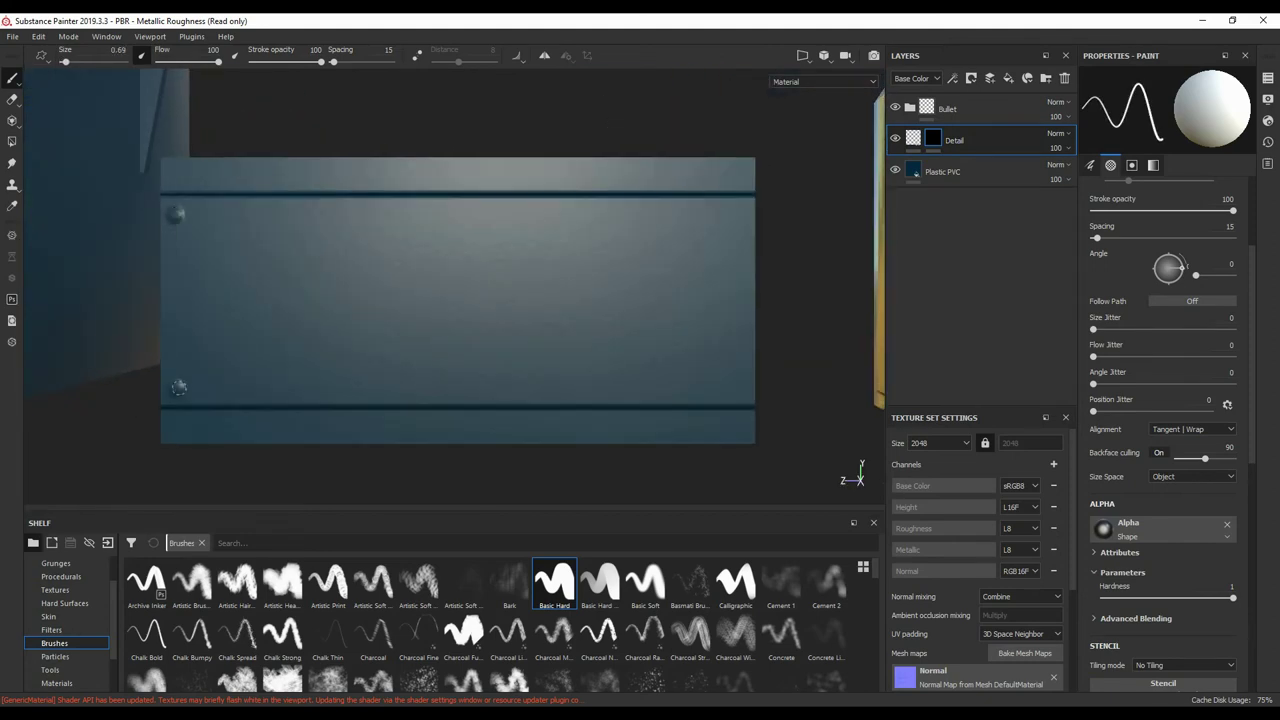
alt+drag(670, 326, 63, 615)
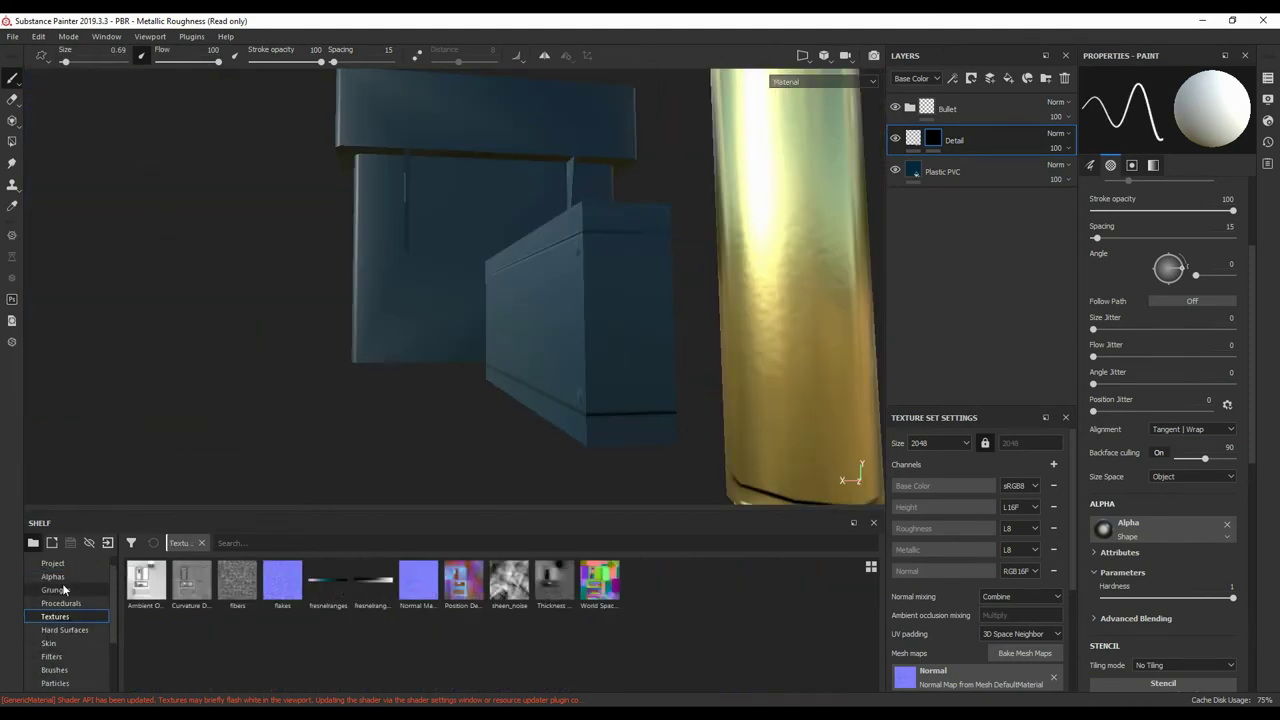
click(806, 645)
scroll(820, 620, up, 3)
scroll(835, 600, up, 3)
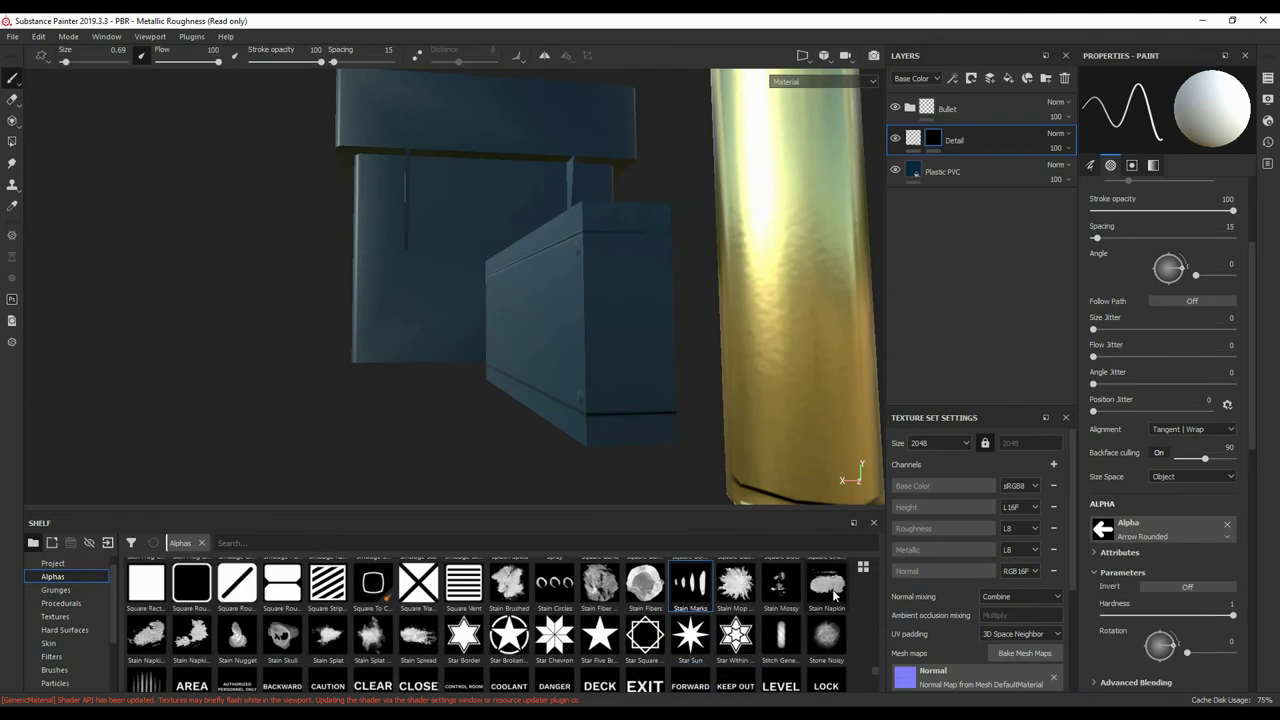
Select the Plastic PVC layer and switch to polygon fill mode.
alt+drag(654, 333, 422, 232)
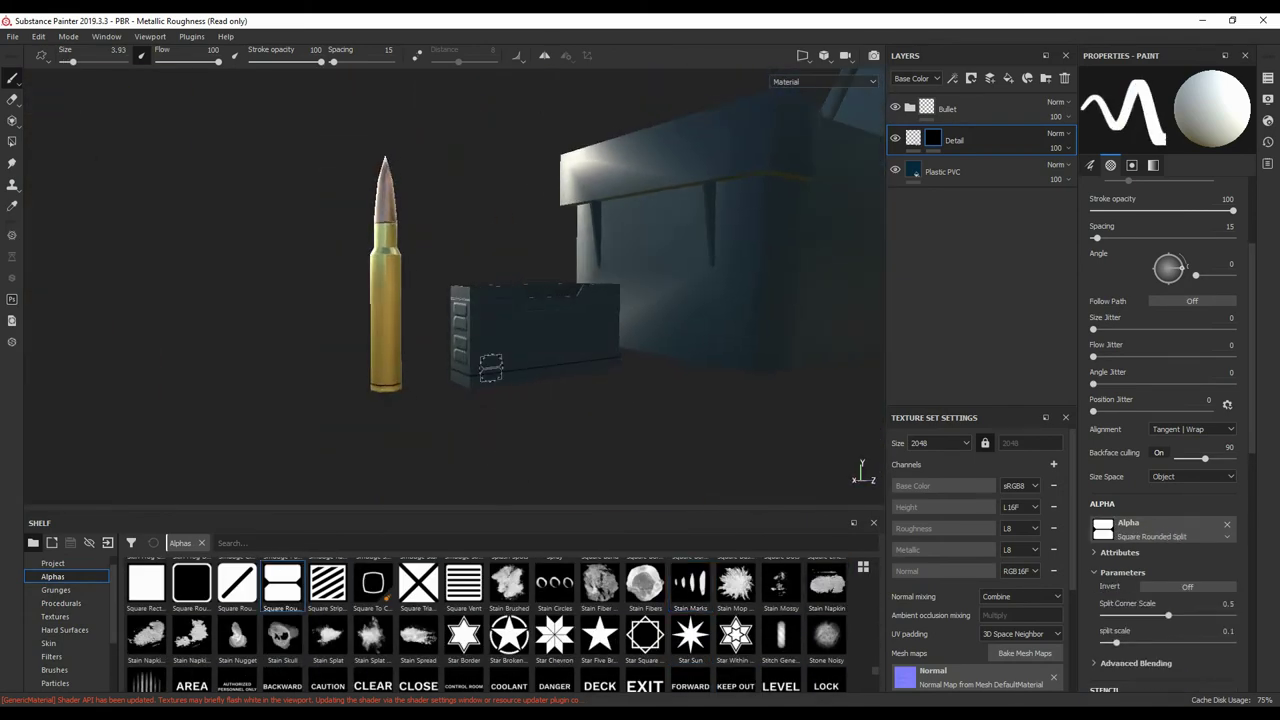
mouse_move(646, 323)
alt+mouse_down()
mouse_move(560, 300)
mouse_move(700, 280)
alt+mouse_up()
scroll(826, 650, up, 3)
scroll(826, 655, up, 3)
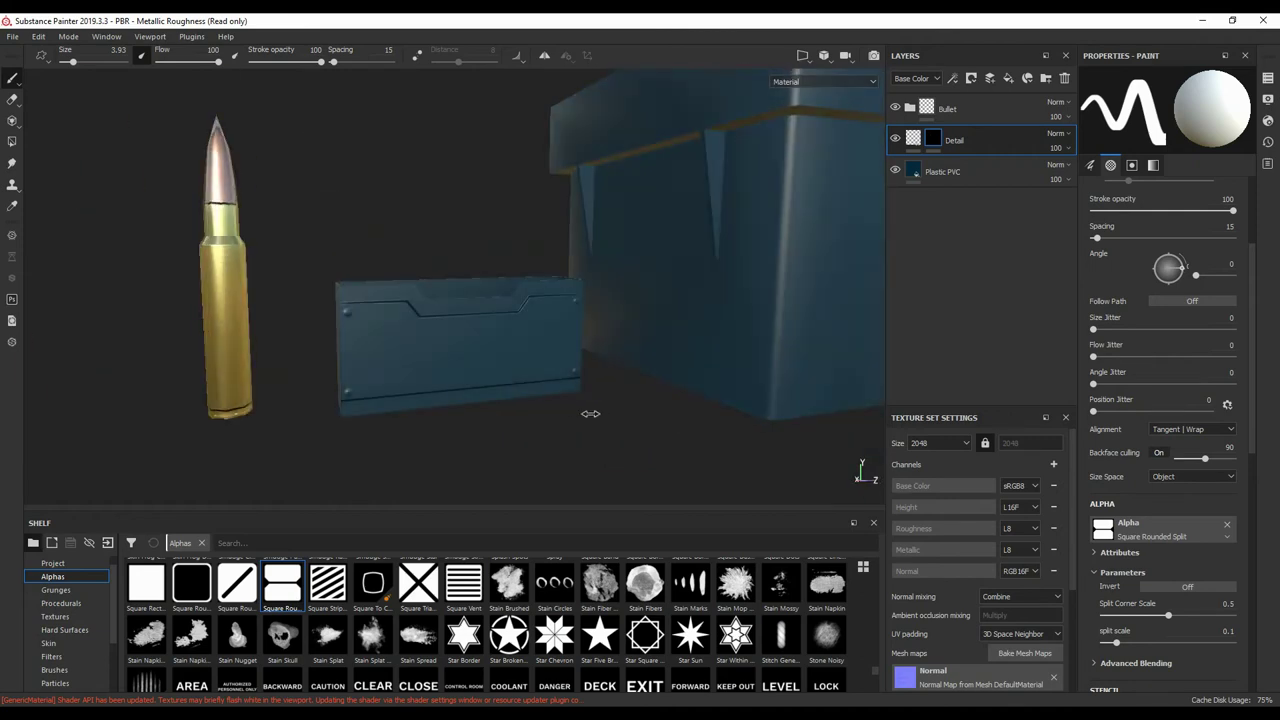
scroll(826, 655, up, 3)
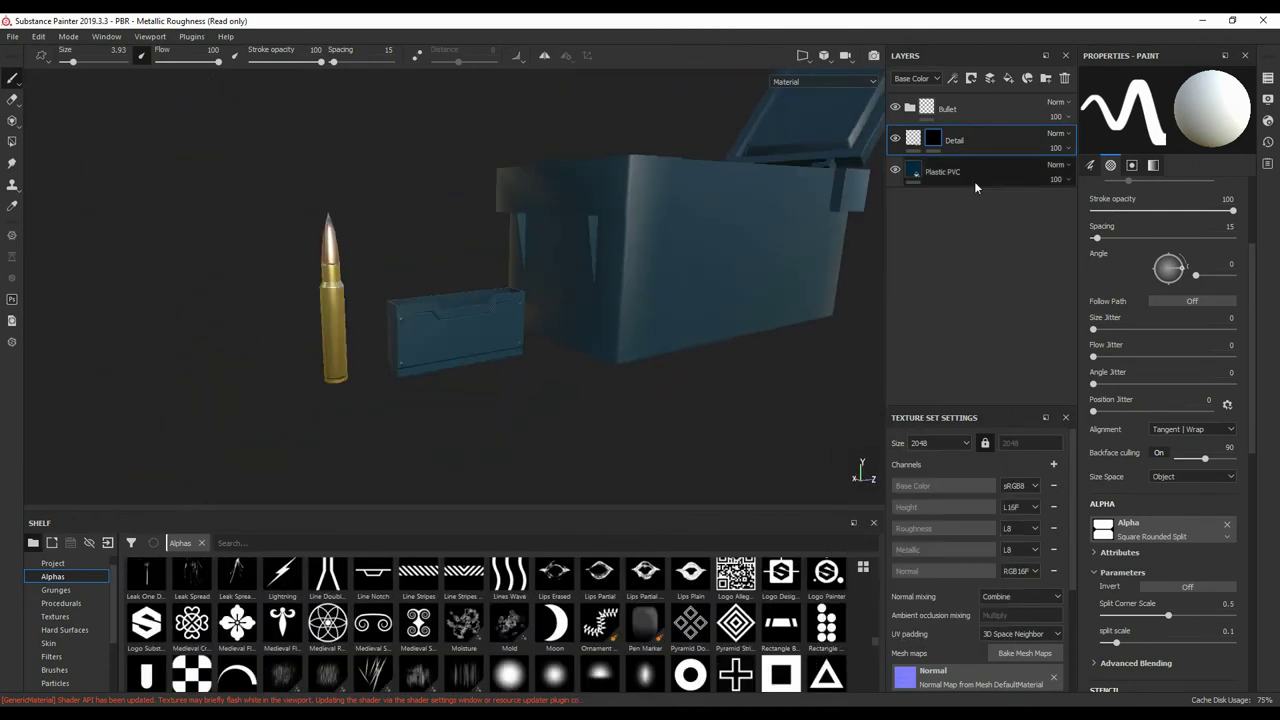
click(962, 171)
click(12, 141)
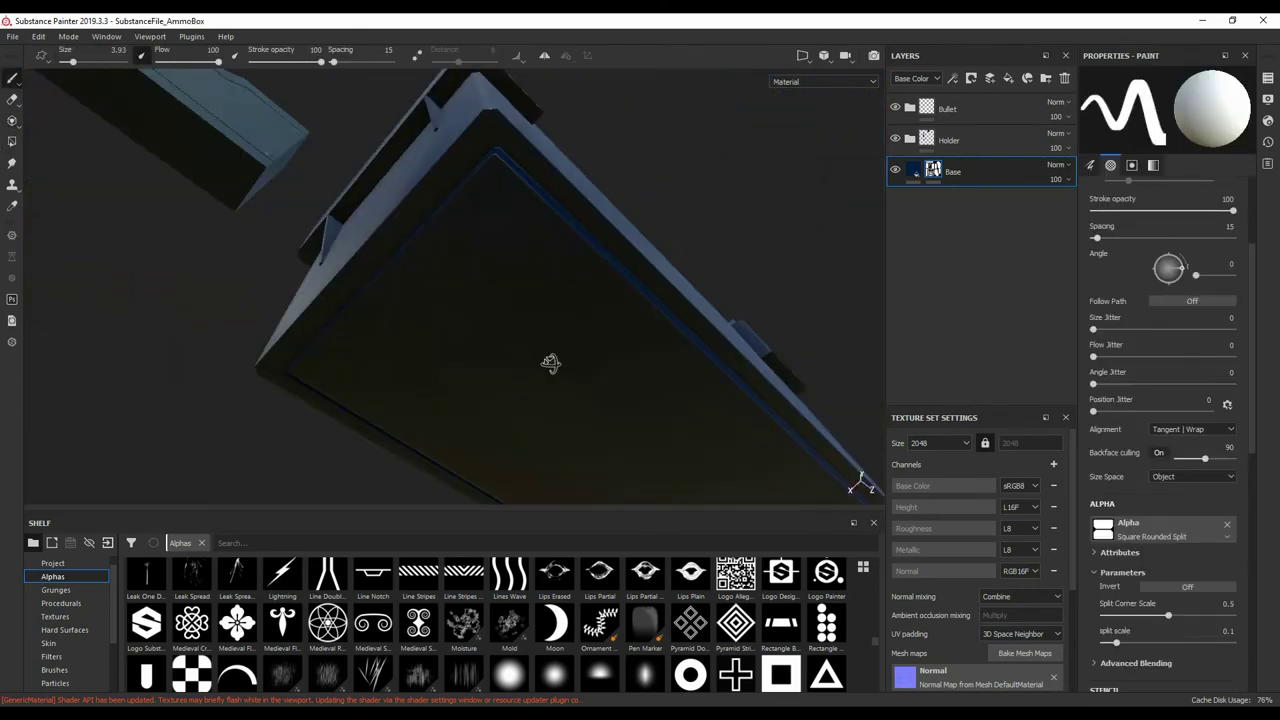
Frame the box front and add a fill layer for the V emblem, with alpha shapes ready for painting.
alt+drag(550, 363, 440, 357)
key(f)
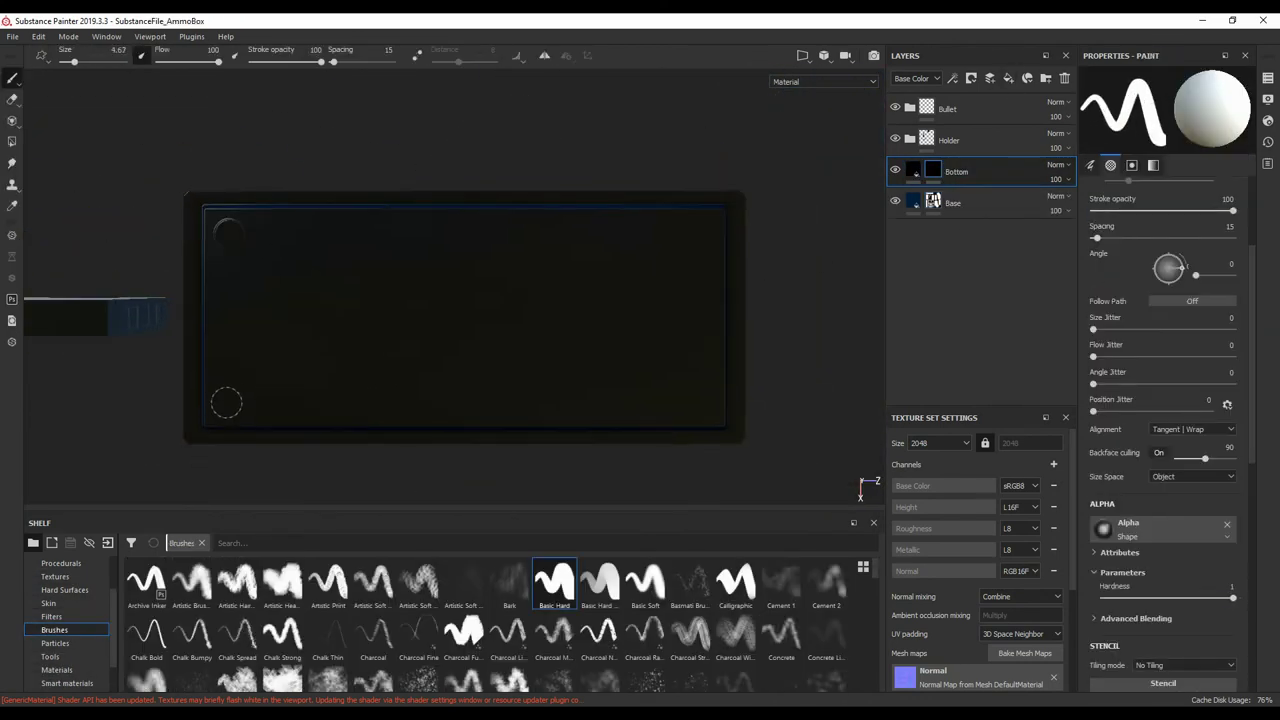
mouse_move(700, 402)
alt+mouse_down()
mouse_move(686, 294)
mouse_move(554, 306)
mouse_move(509, 371)
mouse_move(521, 351)
alt+mouse_up()
scroll(521, 351, up, 2)
click(1008, 78)
click(52, 589)
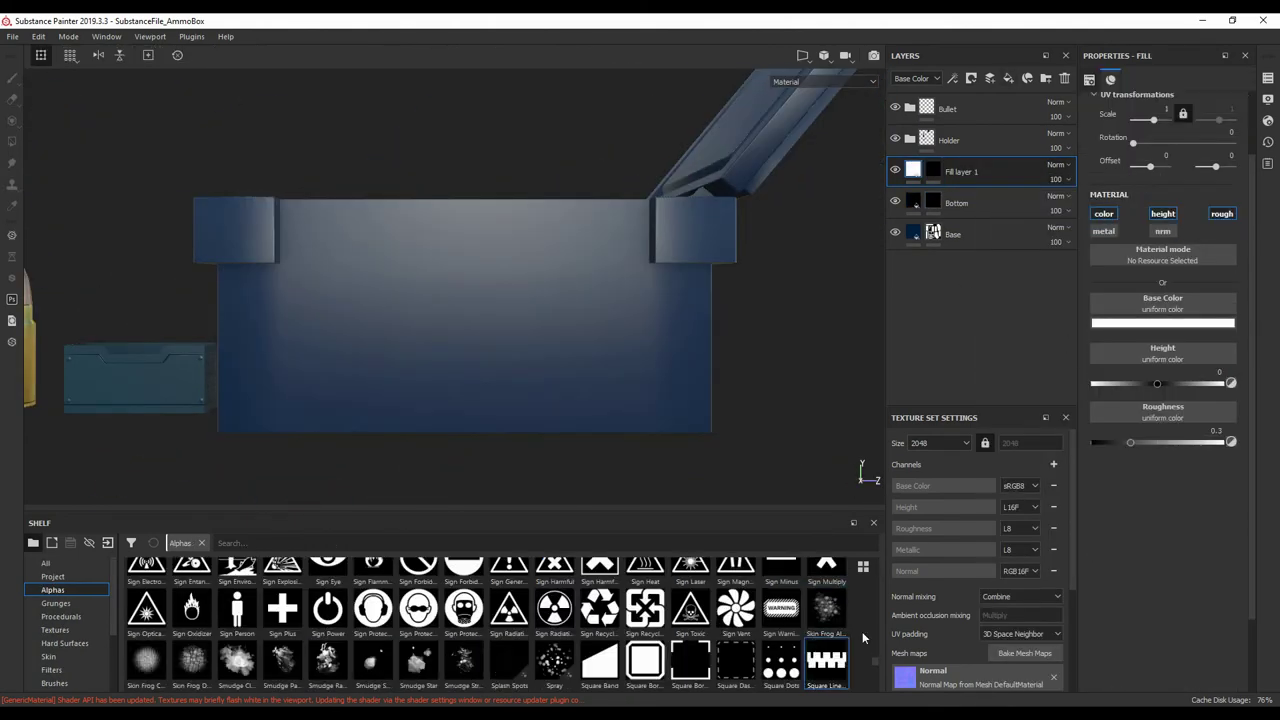
scroll(862, 631, down, 3)
scroll(862, 637, down, 2)
key(1)
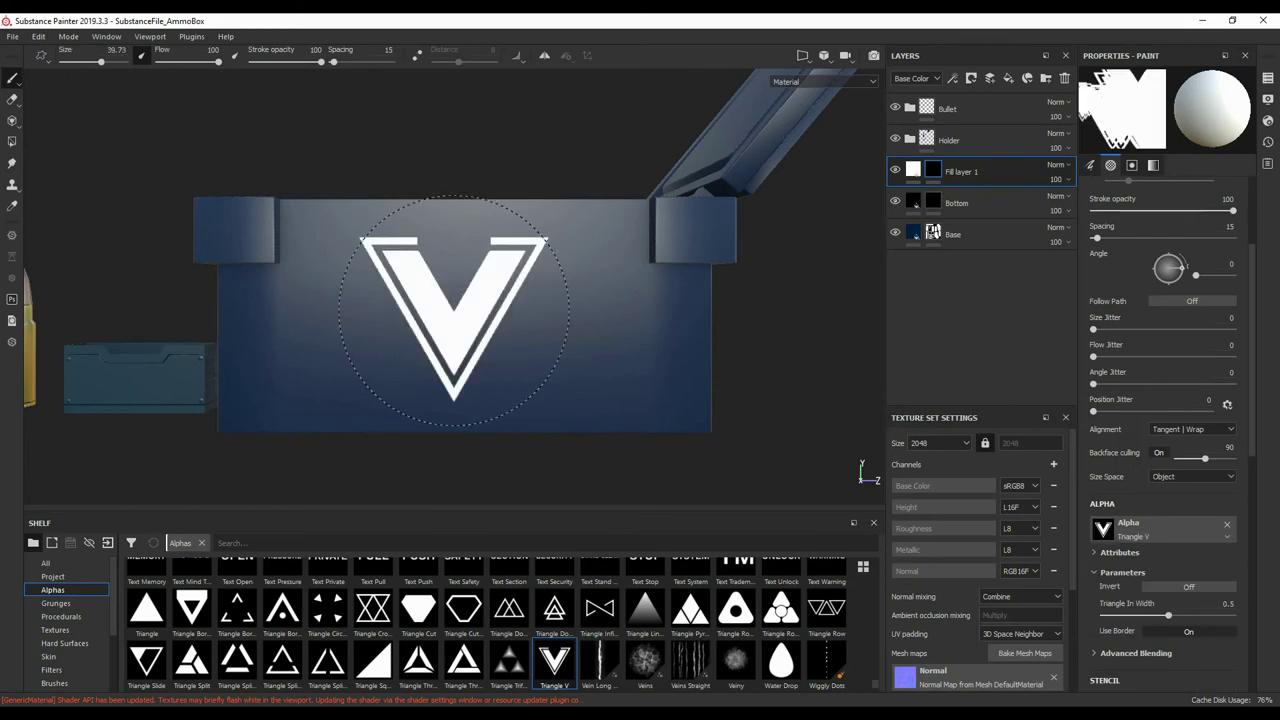
mouse_move(454, 310)
alt+shift+mouse_down()
mouse_move(472, 297)
mouse_move(452, 248)
alt+shift+mouse_up()
text(Symbol)
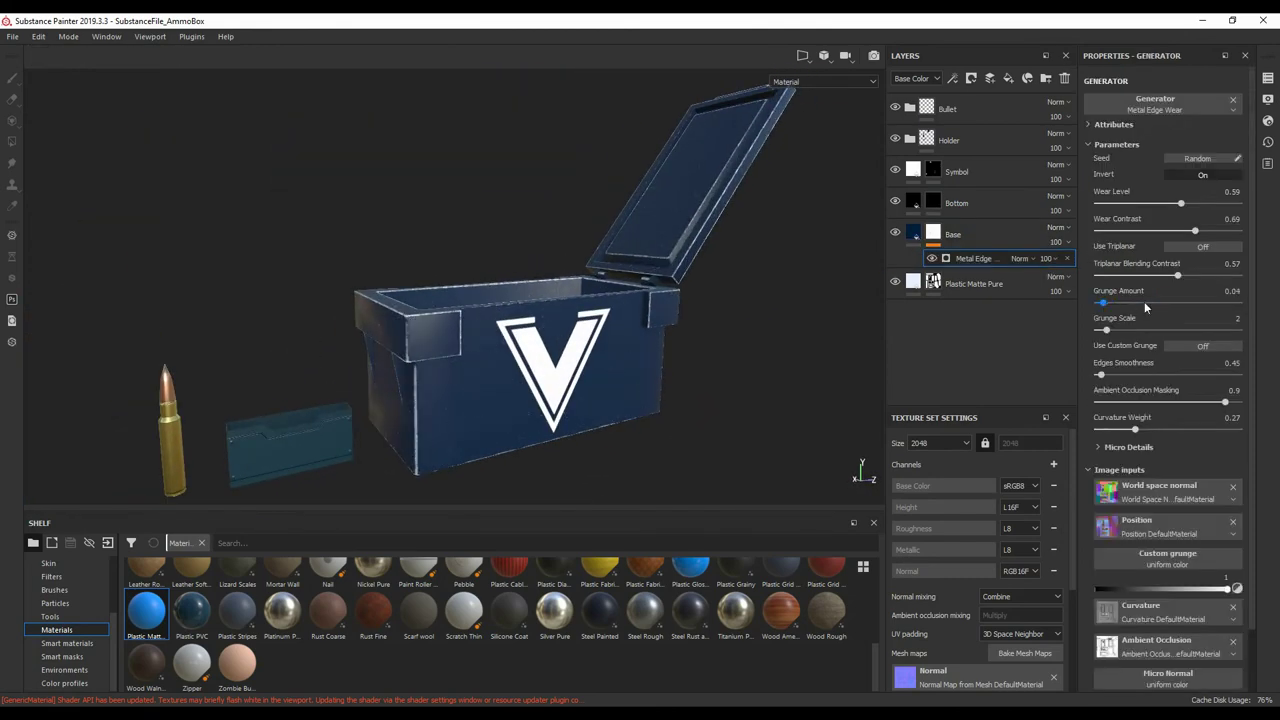
Paint dirt scuffs onto the V emblem's Symbol mask with the Cement 2 and Dirt 1 brushes.
click(58, 591)
text(dam)
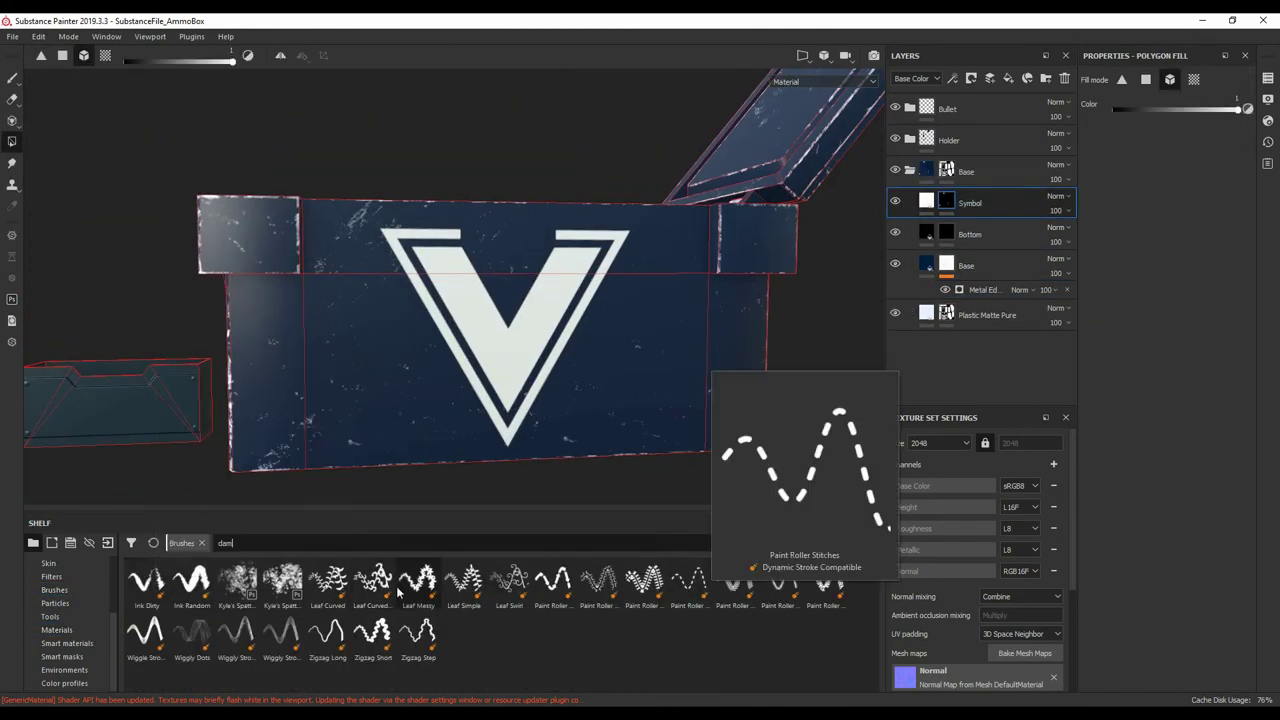
key(BackSpace)
key(BackSpace)
key(BackSpace)
key(1)
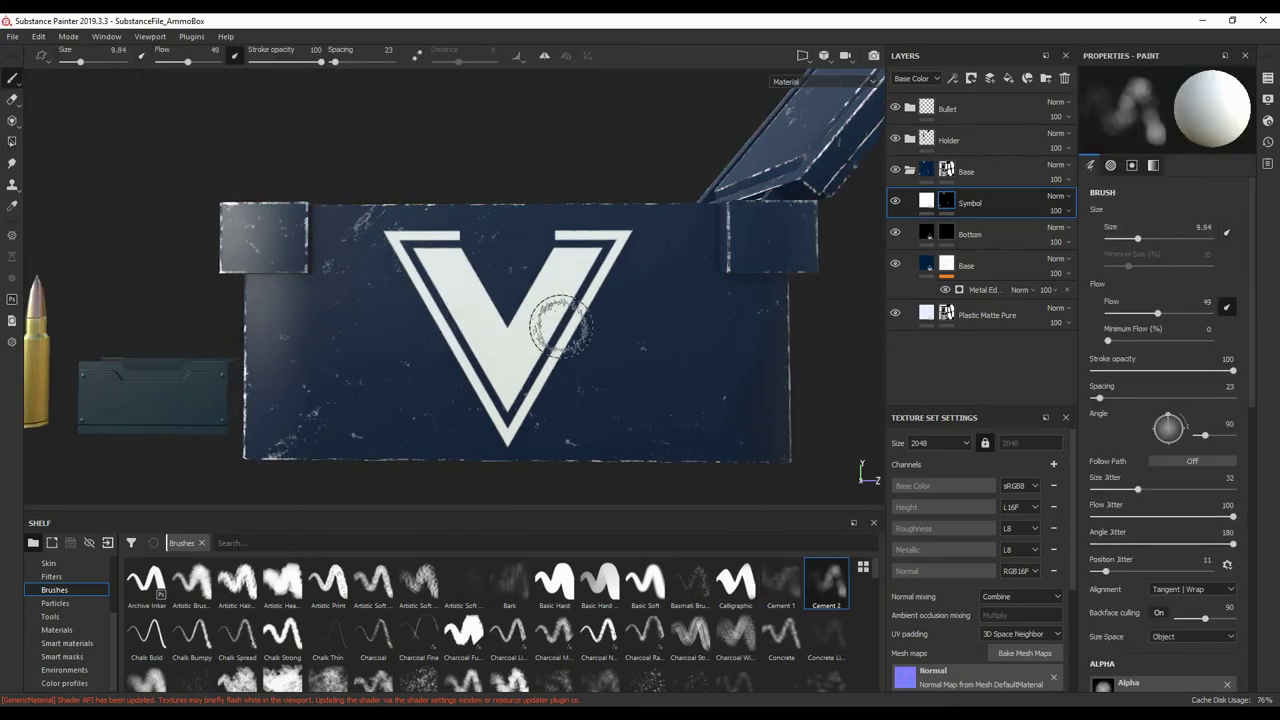
scroll(1174, 578, down, 5)
scroll(466, 583, down, 1)
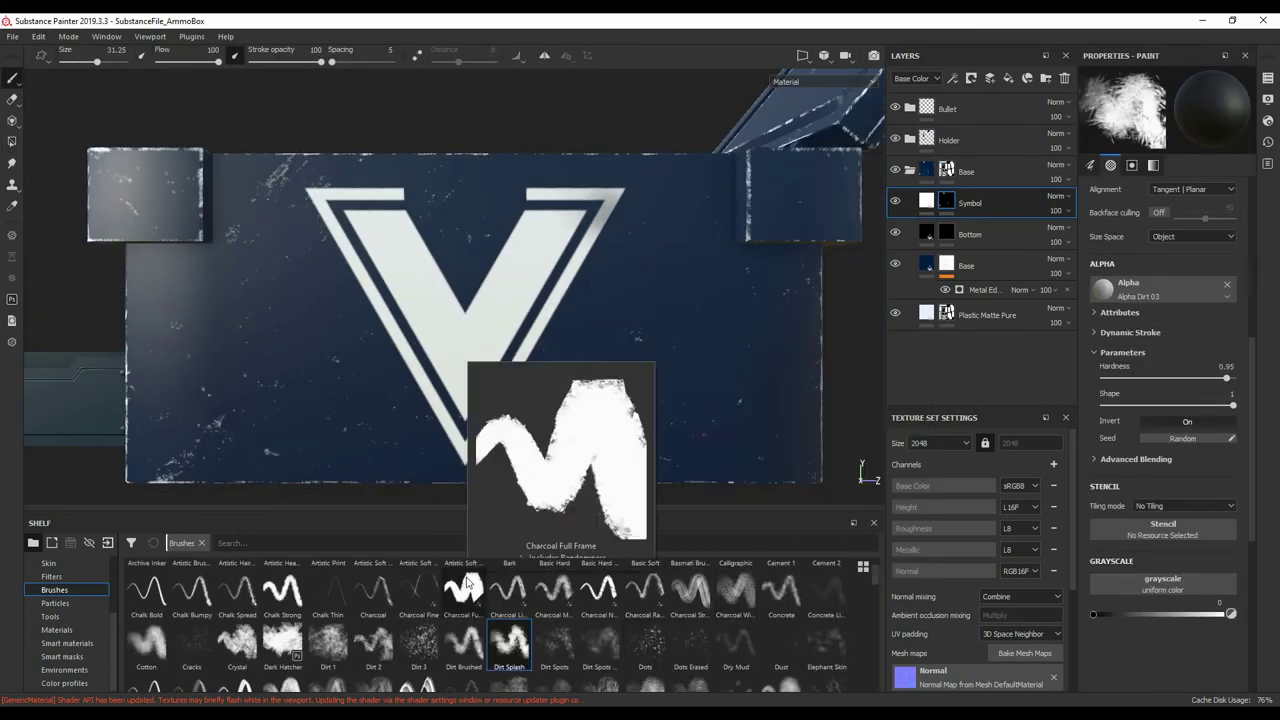
scroll(480, 355, up, 3)
scroll(500, 360, down, 5)
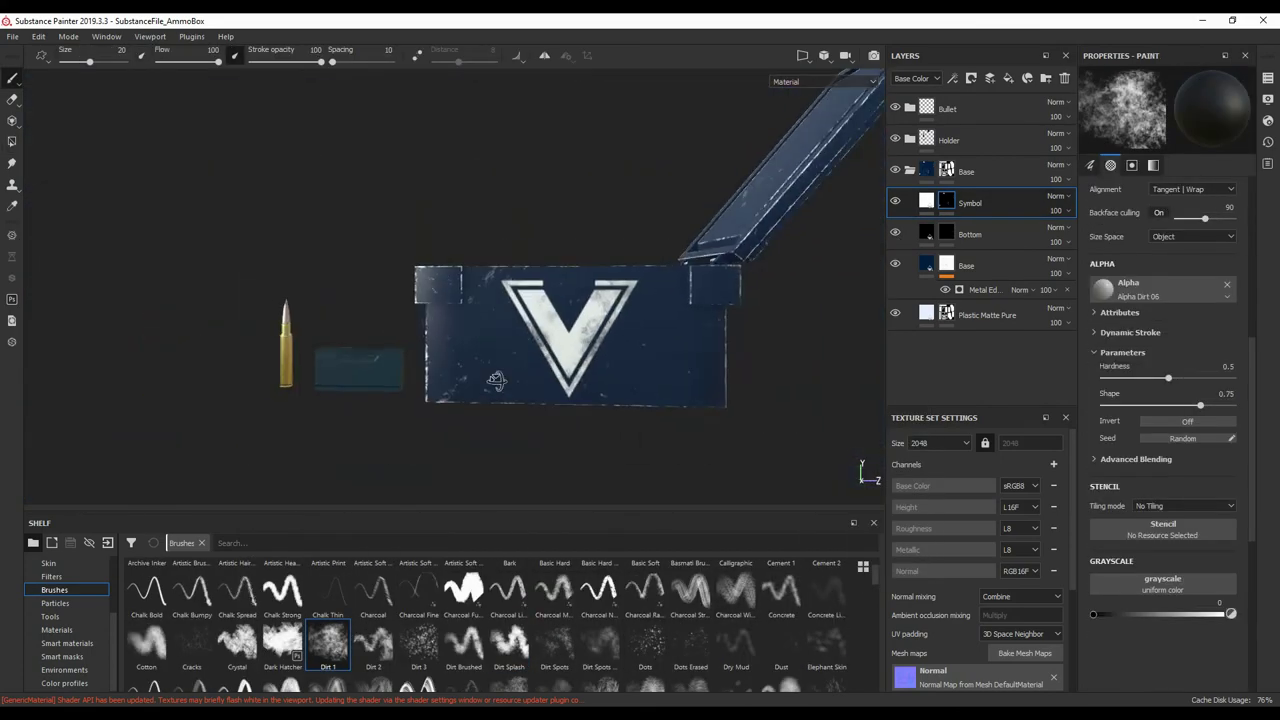
scroll(522, 373, up, 4)
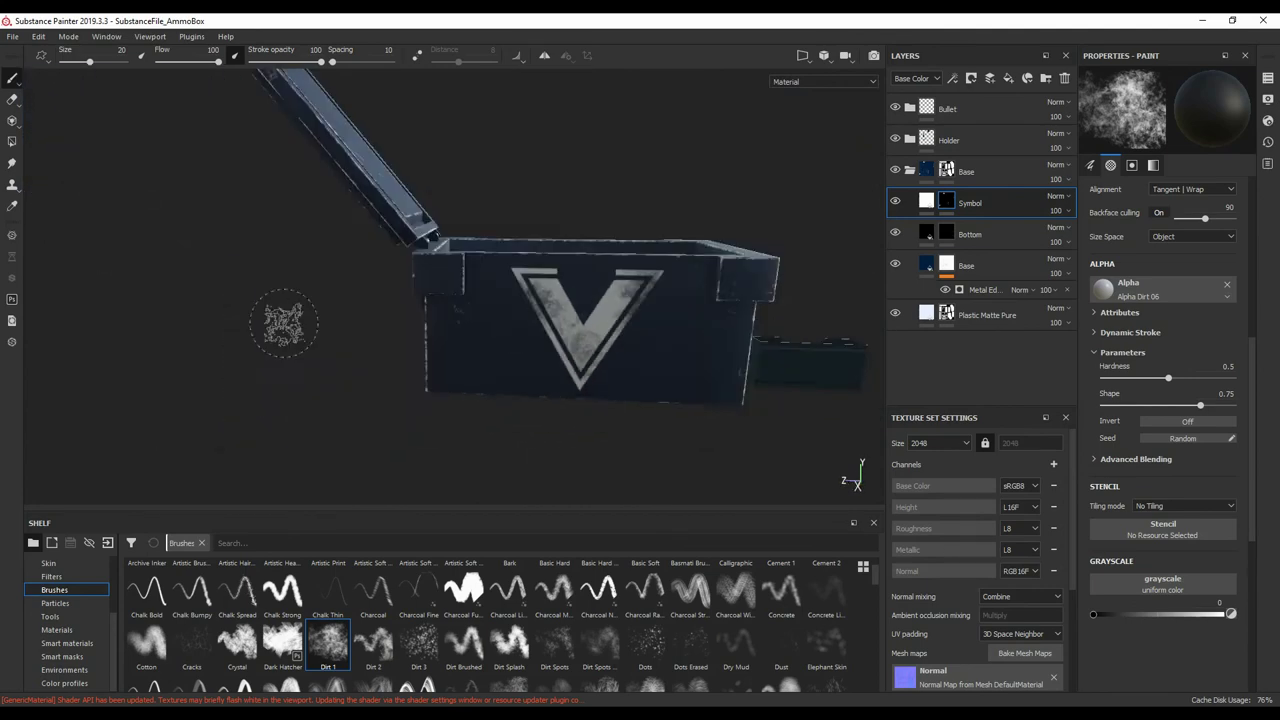
alt+drag(590, 312, 622, 402)
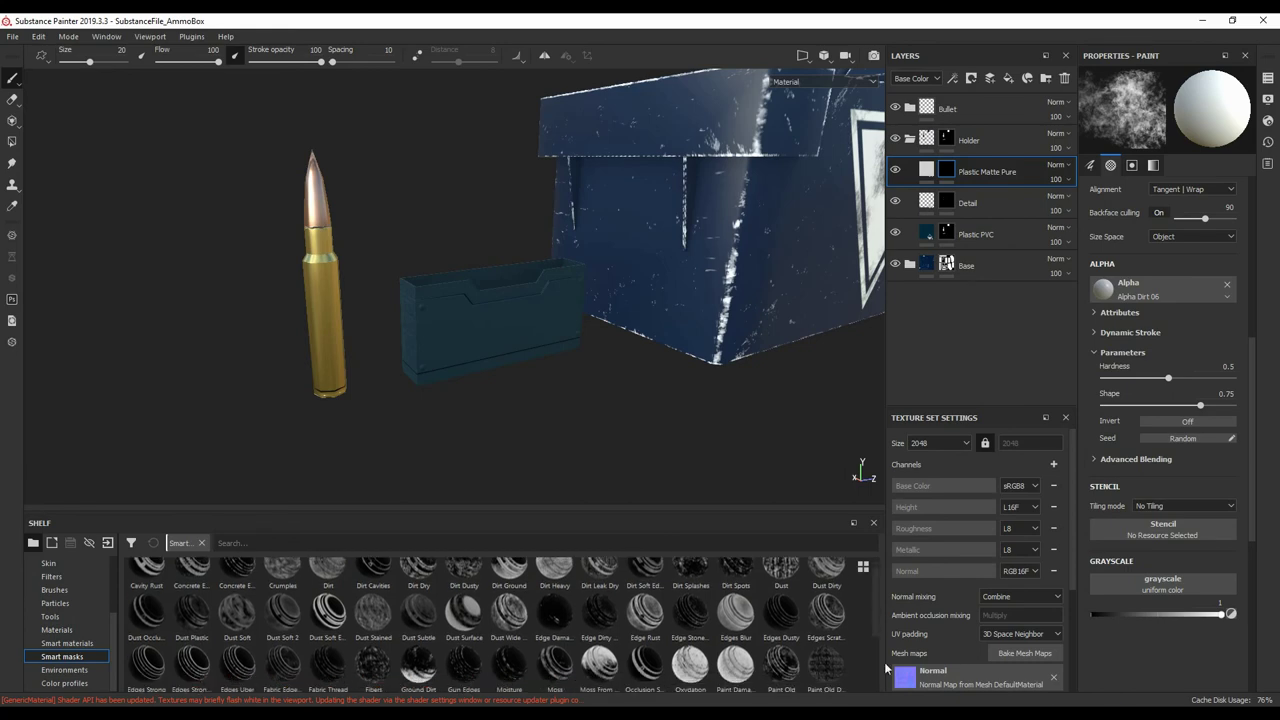
Apply the Dust Plastic smart mask to the holder and reduce its dust coverage.
drag(192, 630, 987, 172)
scroll(797, 476, up, 5)
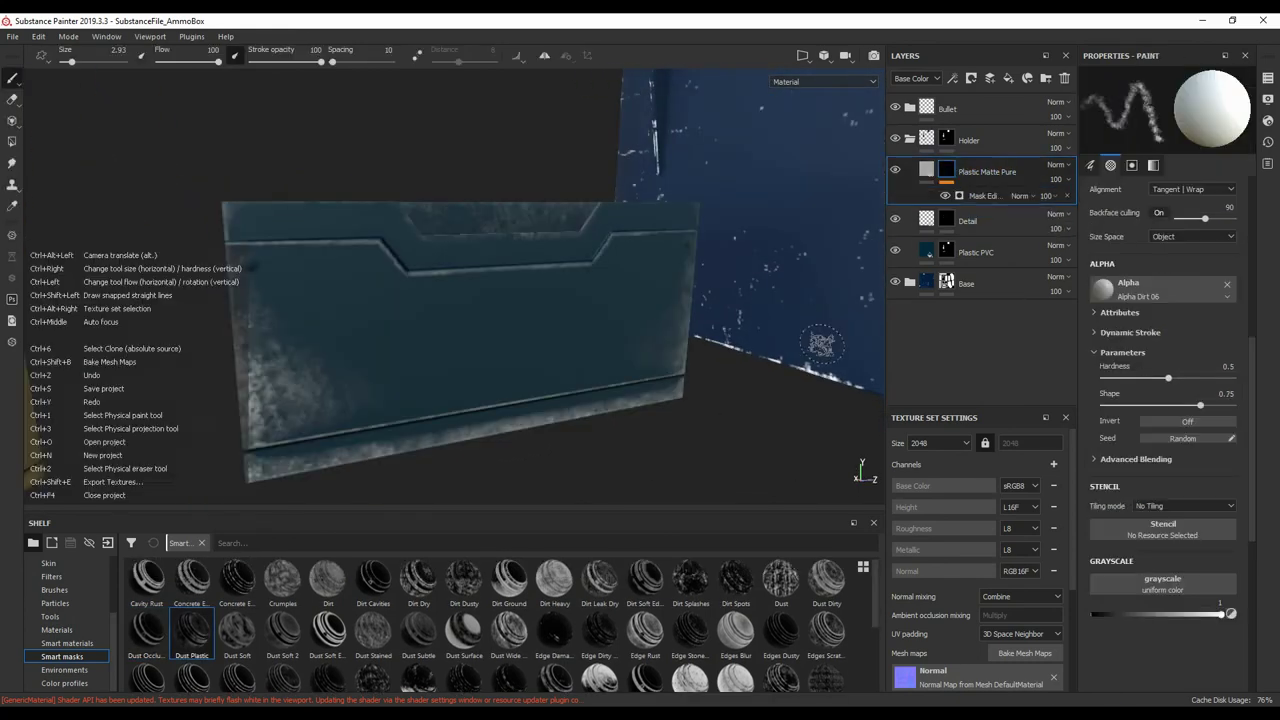
drag(1168, 215, 1117, 215)
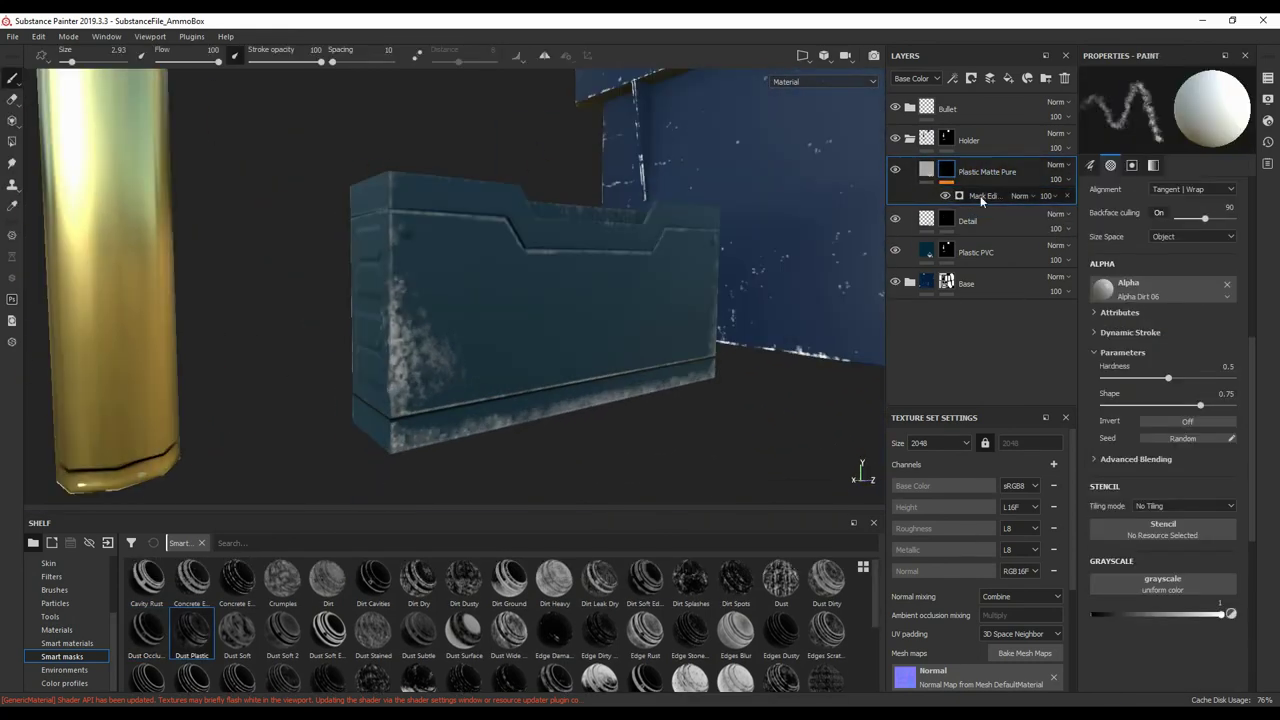
click(975, 195)
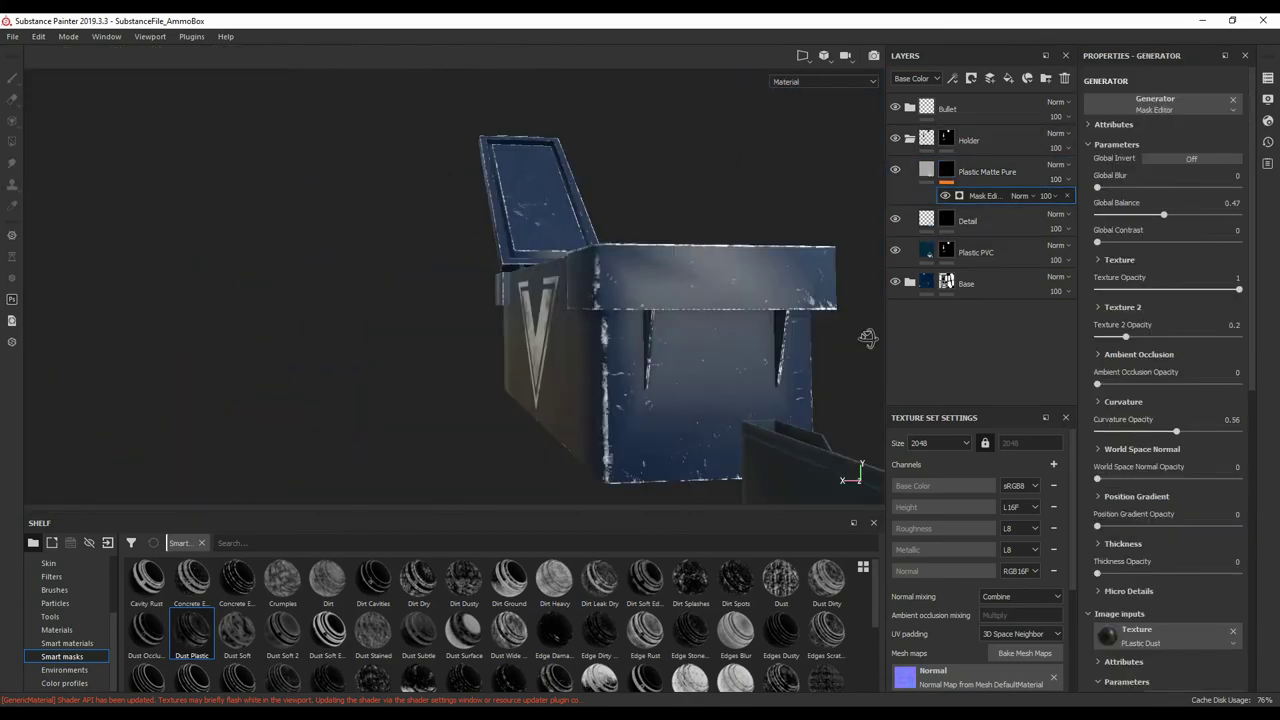
Change the box's base paint colour to dark teal.
click(1162, 283)
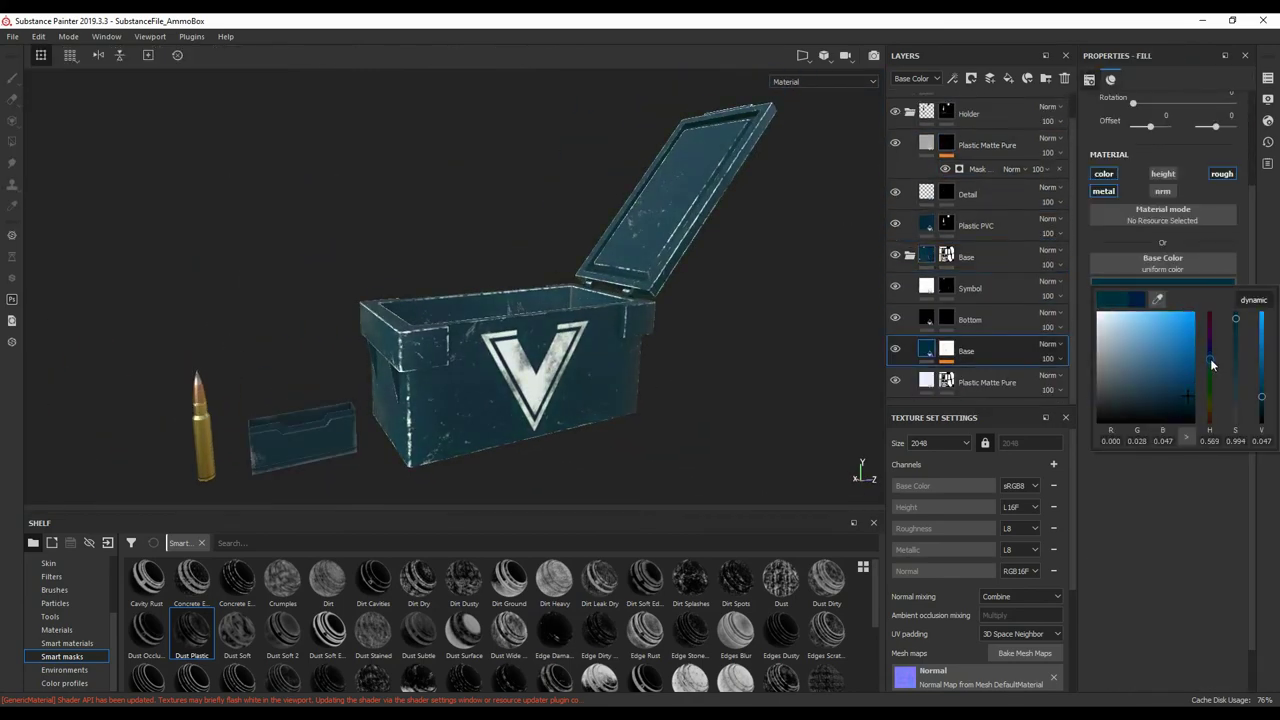
click(1211, 361)
click(1155, 396)
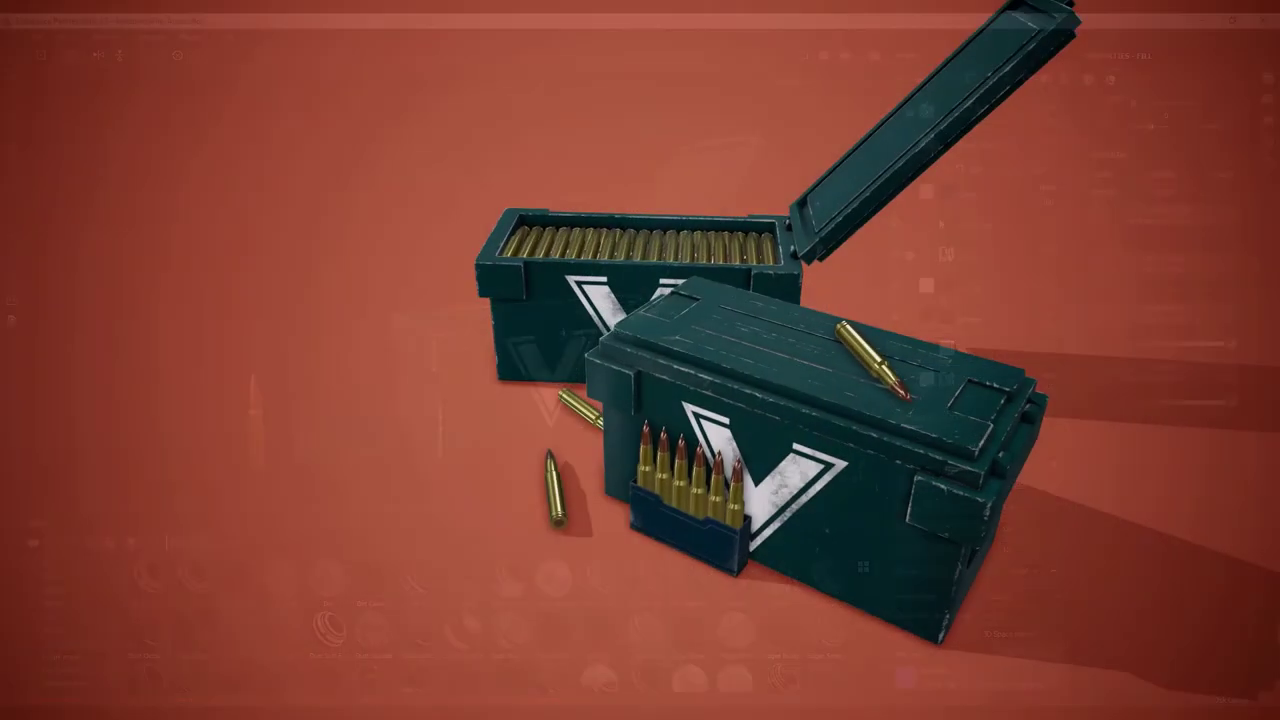